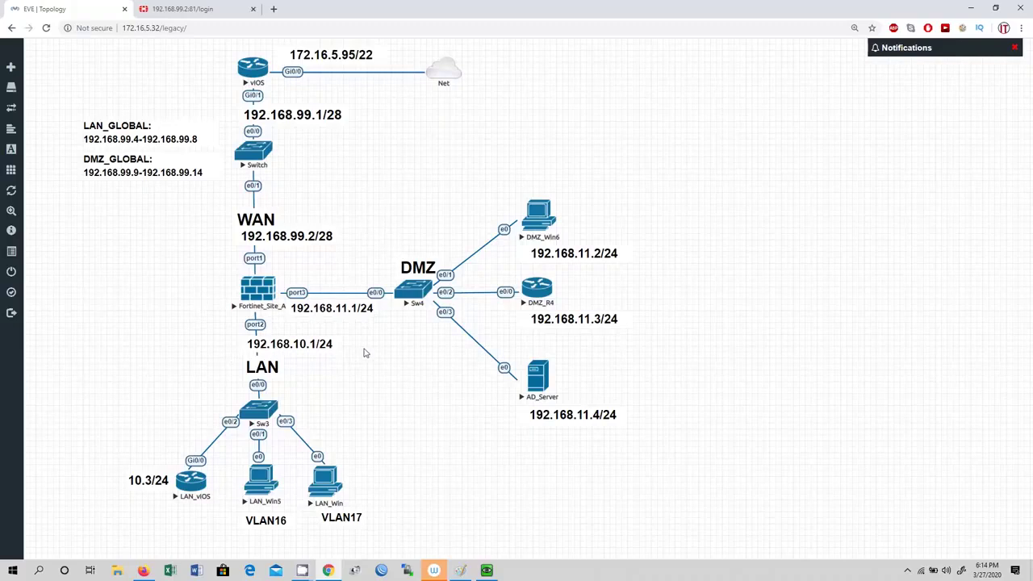
Step: Bring the hand-drawn VLAN lab diagram in Paint to the front
left_click(460, 570)
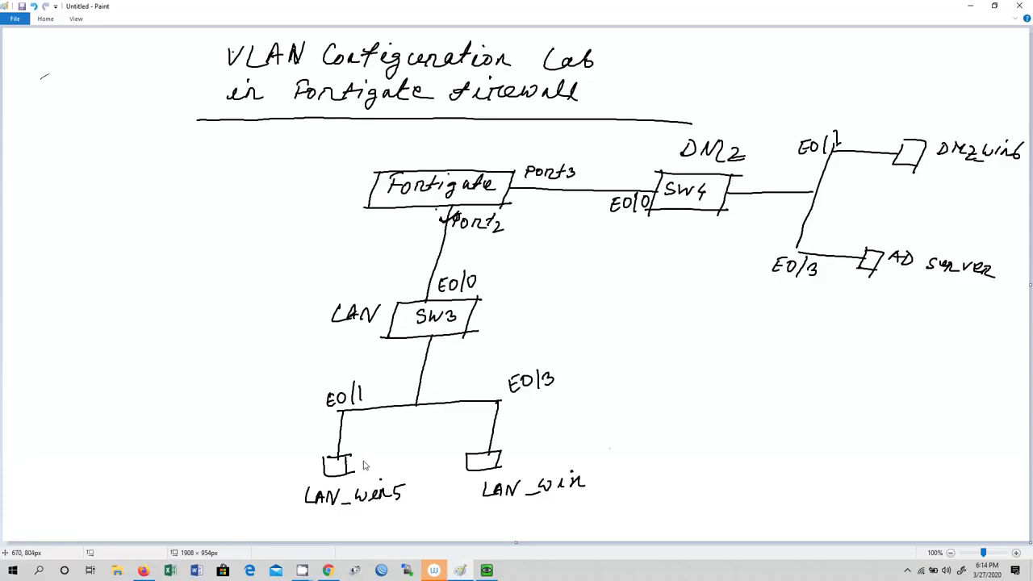
Step: Handwrite VLAN16 beside LAN_win5, VLAN17 beside LAN_win and VLAN18 above DMZ_win6
mouse_move(360, 464)
left_mouse_down()
mouse_move(417, 454)
mouse_move(416, 464)
left_mouse_up()
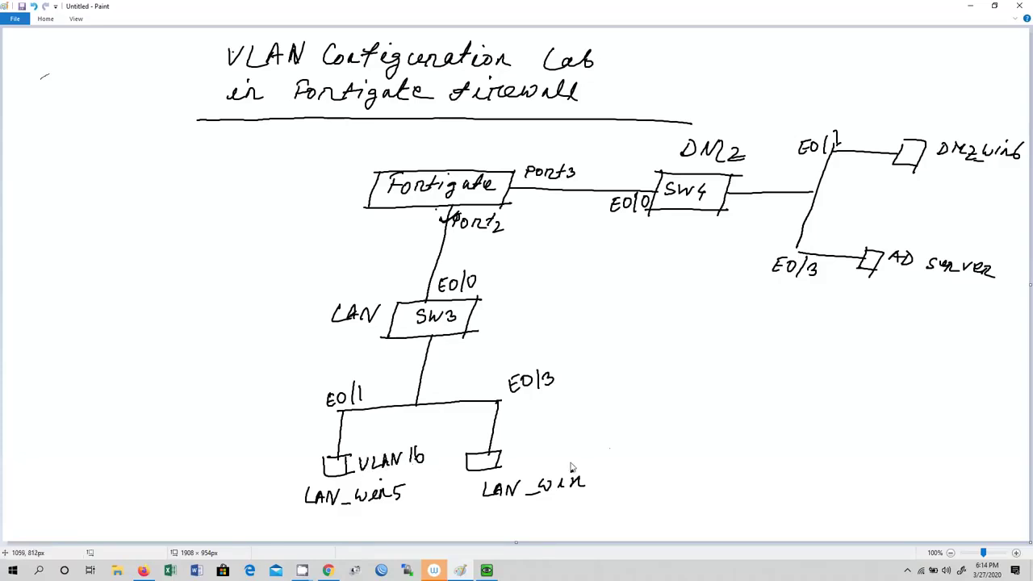
mouse_move(532, 454)
left_mouse_down()
mouse_move(557, 461)
mouse_move(619, 451)
mouse_move(615, 460)
left_mouse_up()
left_click_drag(929, 117, 974, 128)
mouse_move(977, 128)
left_mouse_down()
mouse_move(987, 118)
mouse_move(994, 129)
left_mouse_up()
left_click_drag(1008, 117, 1007, 118)
Step: Label the AD server VLAN18 and put a tick mark beside the SW3 box
mouse_move(894, 221)
left_mouse_down()
mouse_move(892, 233)
mouse_move(919, 236)
left_mouse_up()
left_click_drag(919, 239, 933, 237)
mouse_move(934, 240)
left_mouse_down()
mouse_move(954, 225)
mouse_move(965, 243)
left_mouse_up()
mouse_move(974, 229)
left_mouse_down()
mouse_move(968, 244)
mouse_move(979, 233)
left_mouse_up()
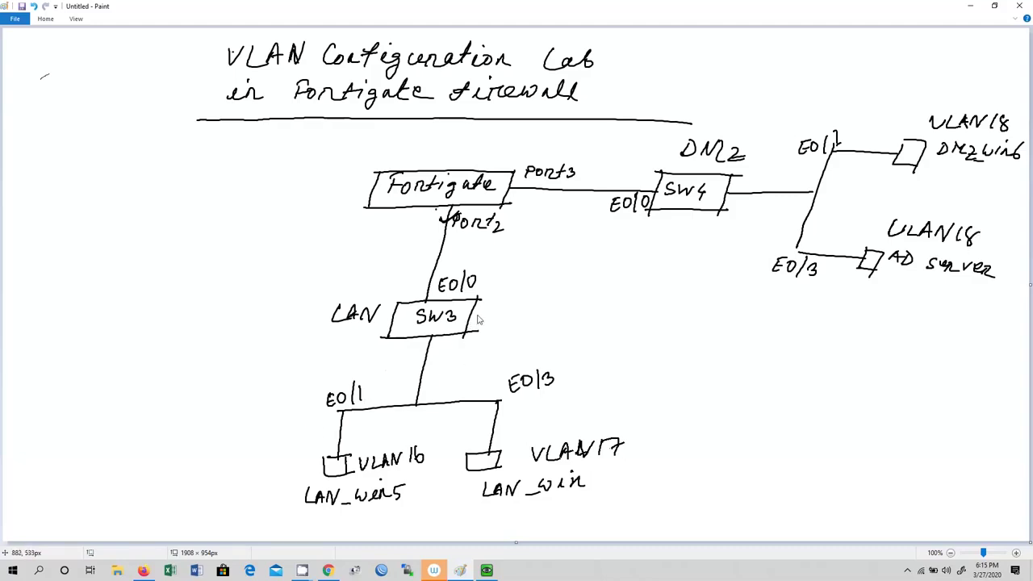
left_click_drag(474, 318, 494, 310)
Step: Write VLAN18 under SW4 and VLAN16 and VLAN17 beside SW3
mouse_move(663, 216)
left_mouse_down()
mouse_move(685, 231)
mouse_move(732, 227)
left_mouse_up()
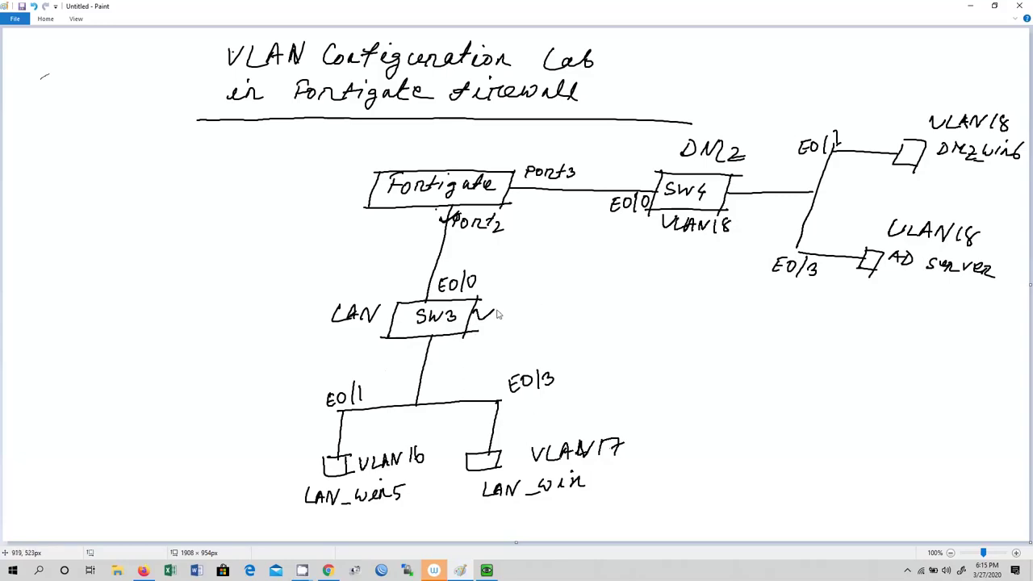
mouse_move(502, 309)
left_mouse_down()
mouse_move(520, 316)
mouse_move(573, 300)
left_mouse_up()
mouse_move(507, 323)
left_mouse_down()
mouse_move(566, 324)
mouse_move(570, 337)
left_mouse_up()
Step: Tick the E0/0 ports at SW3 and SW4 and the E0/3 port
left_click_drag(485, 274, 504, 269)
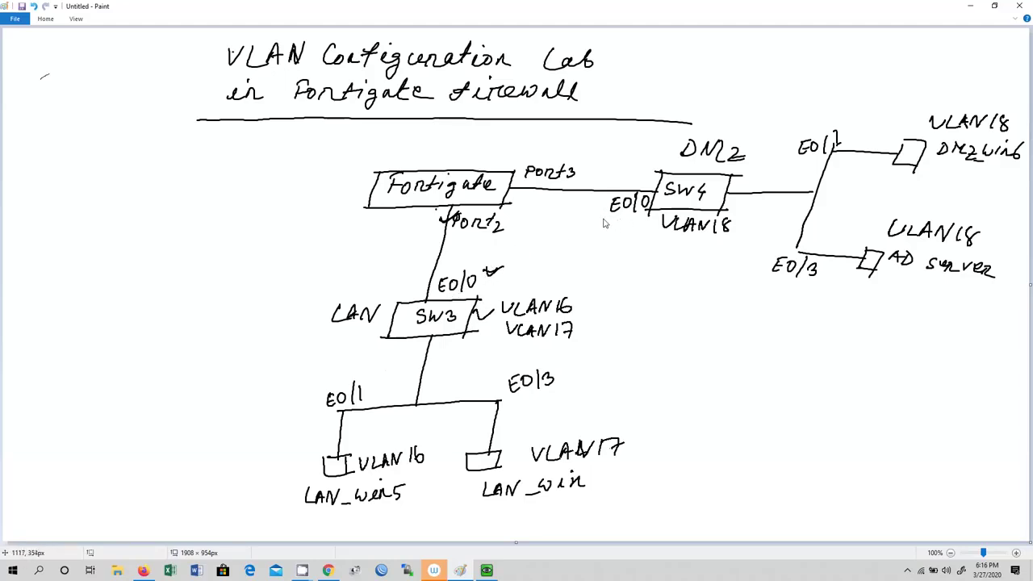
left_click_drag(604, 223, 612, 209)
left_click_drag(556, 376, 574, 364)
Step: Log in to the FortiGate web GUI with the admin account and its password
left_click(327, 570)
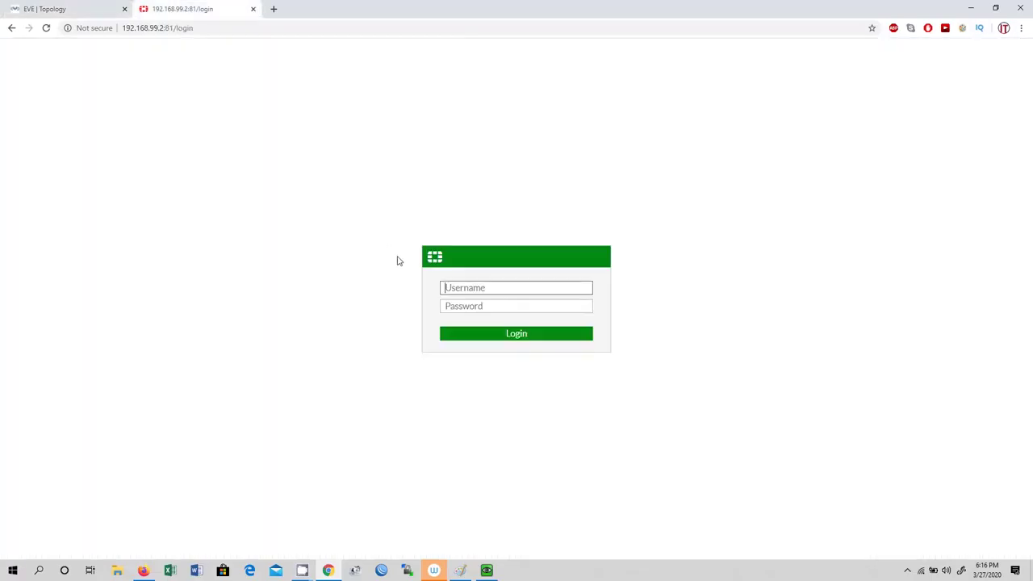
key("Tab")
key("Return")
Step: Go to Network > Interfaces and open the Create New choices
left_click(36, 172)
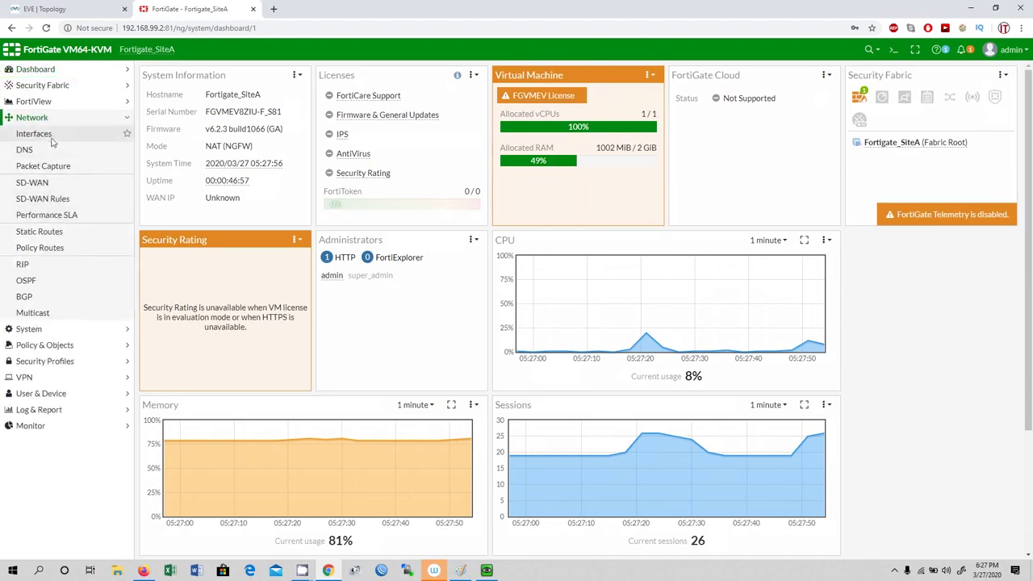
left_click(53, 135)
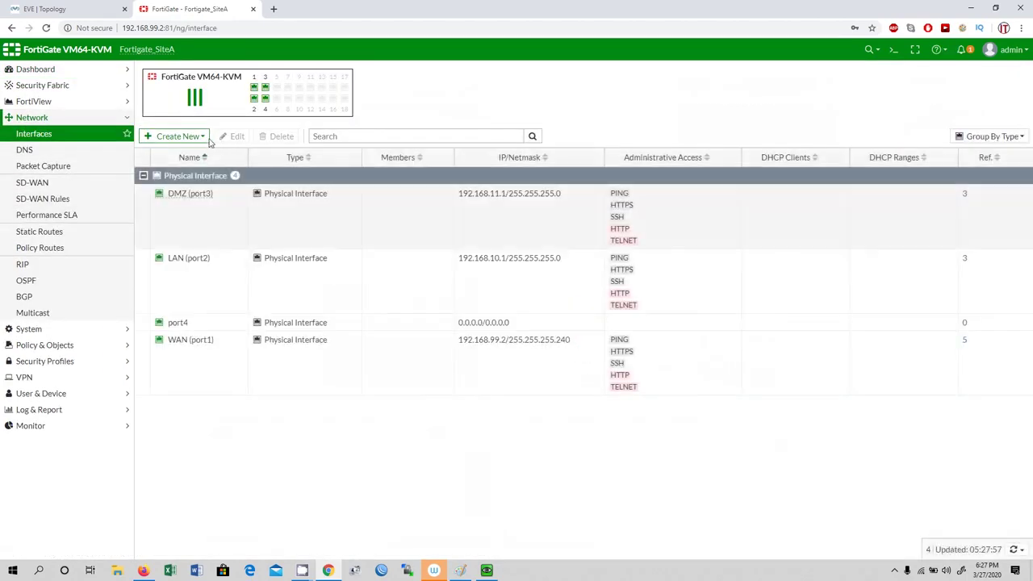
left_click(204, 139)
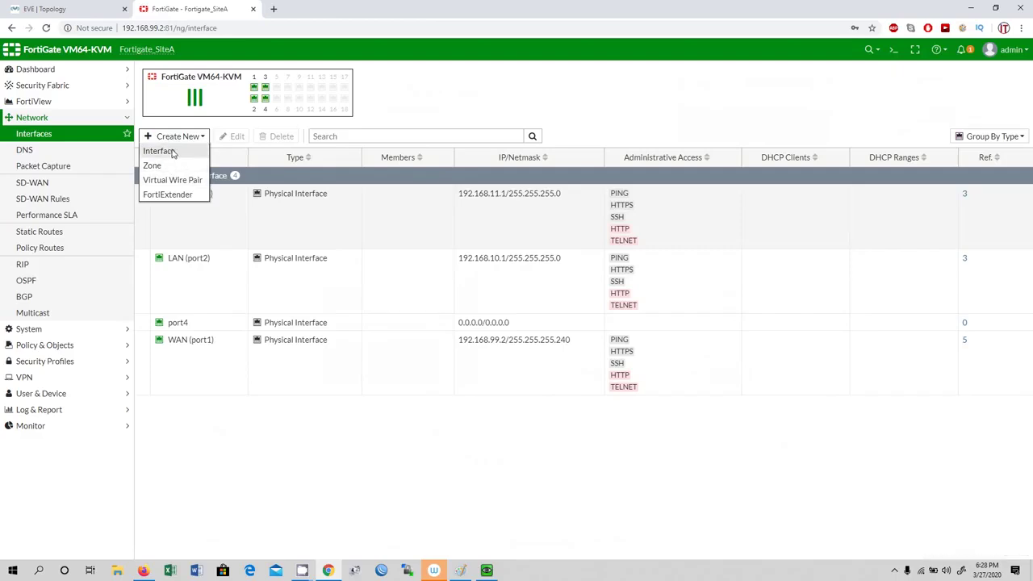
Step: Start a new VLAN interface named VLAN16, alias LAN, on parent LAN (port2)
left_click(172, 153)
left_click(227, 97)
type("Vlan")
key("BackSpace")
key("BackSpace")
key("BackSpace")
type("LAN")
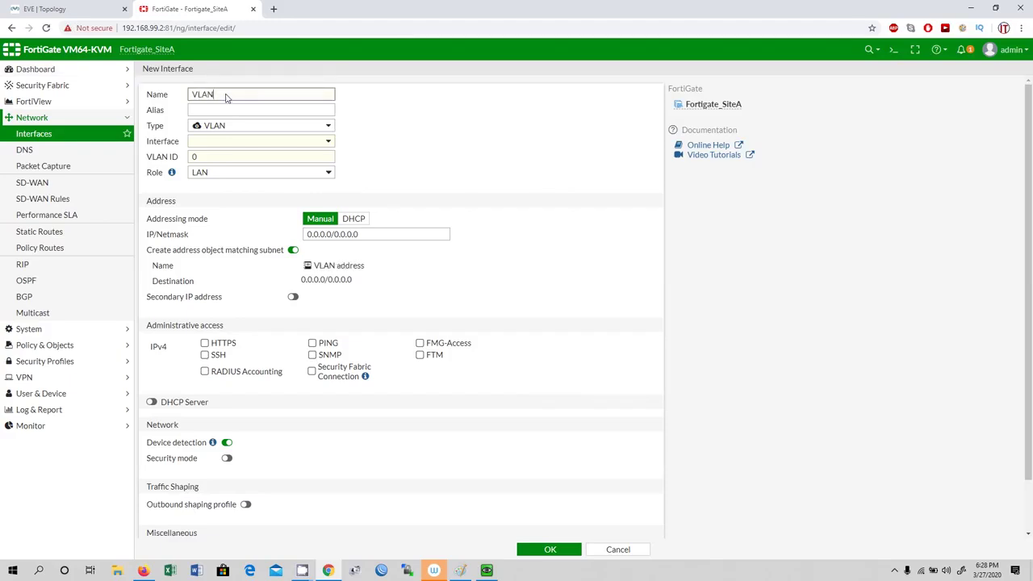
type("16")
left_click(211, 110)
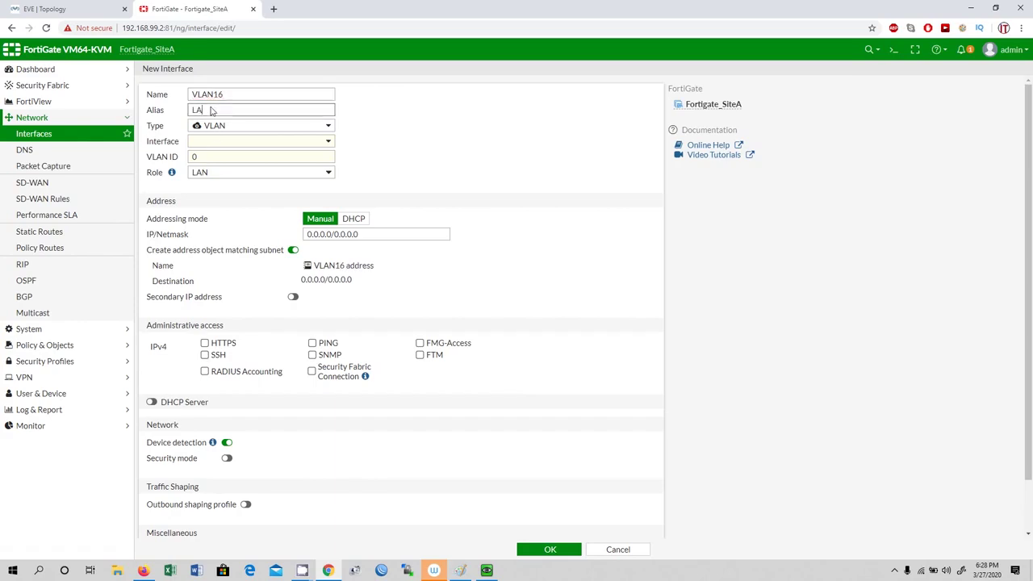
type("LAN")
left_click(240, 129)
left_click(217, 207)
left_click(242, 142)
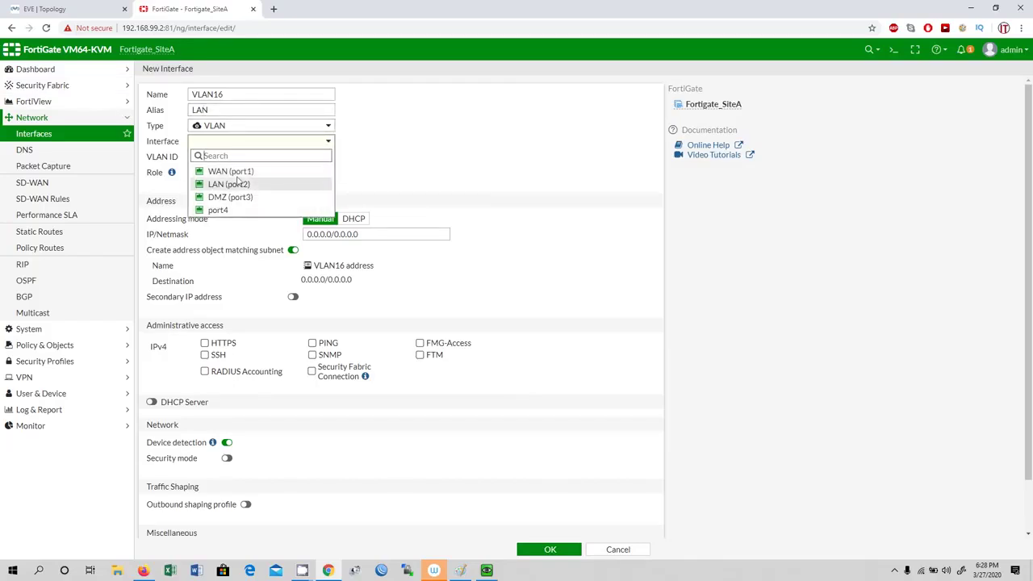
left_click(235, 185)
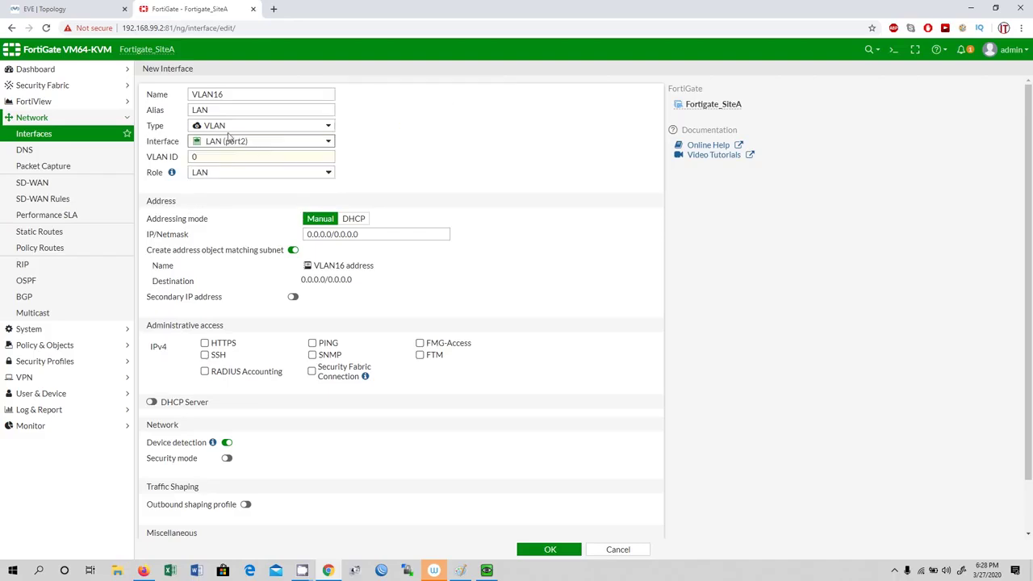
Step: Give VLAN16 IP 192.168.16.1/24 with HTTPS, PING and SSH, save, and expand LAN (port2)
key("Tab")
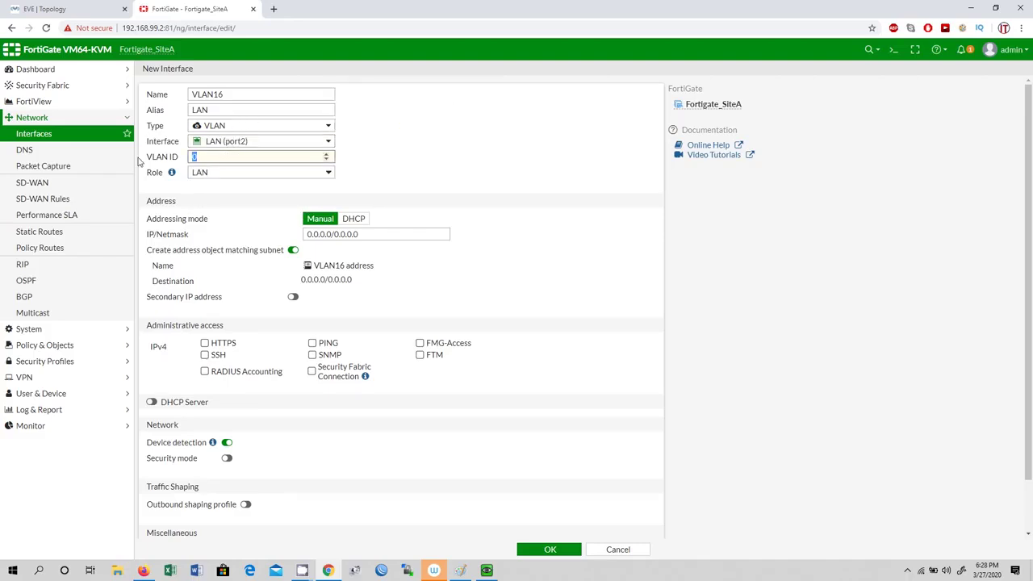
key("Tab")
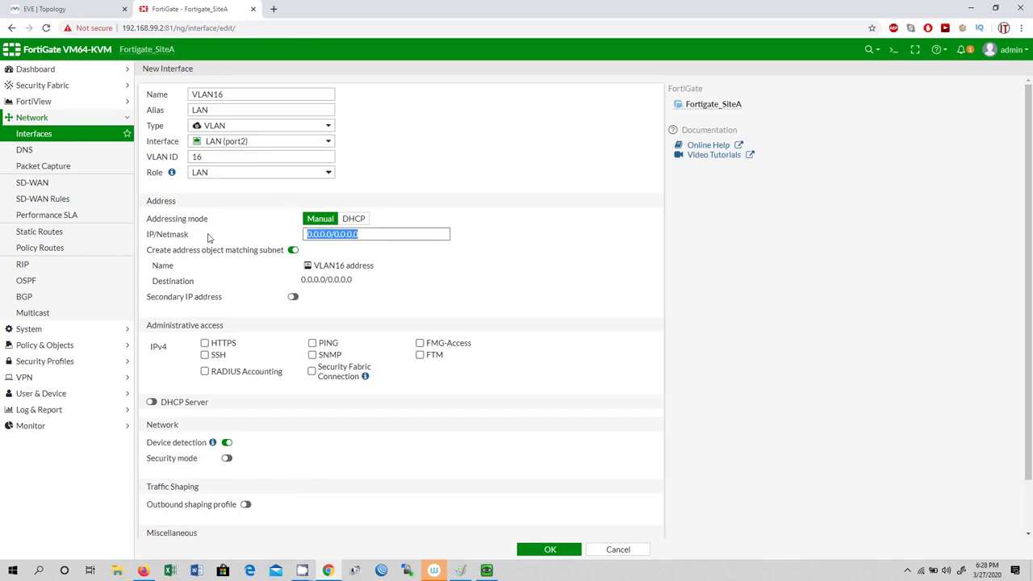
type("192.168")
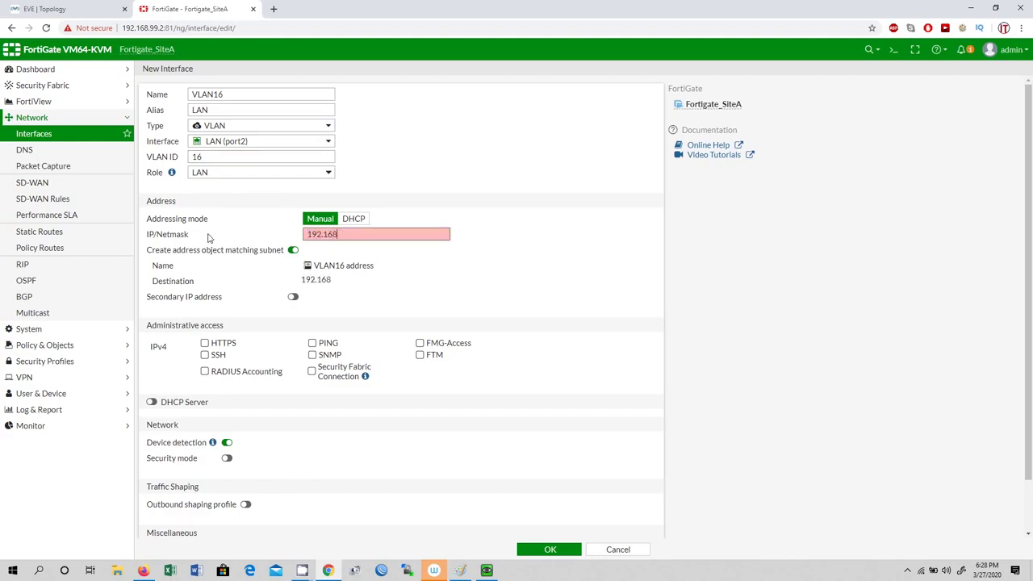
type(".16.1/24")
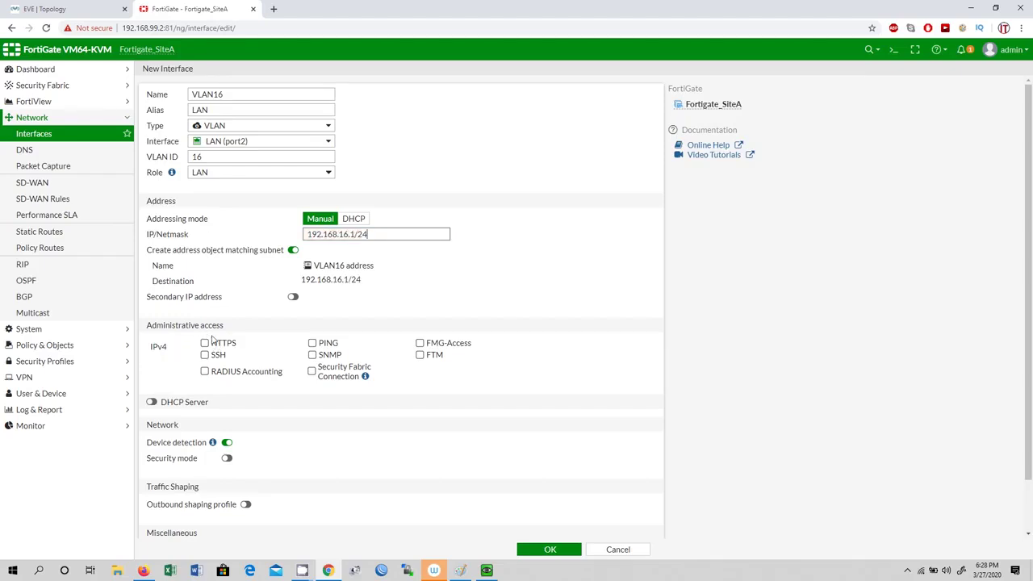
left_click(205, 344)
left_click(312, 344)
left_click(205, 355)
scroll(452, 492, "down", 1)
left_click(581, 546)
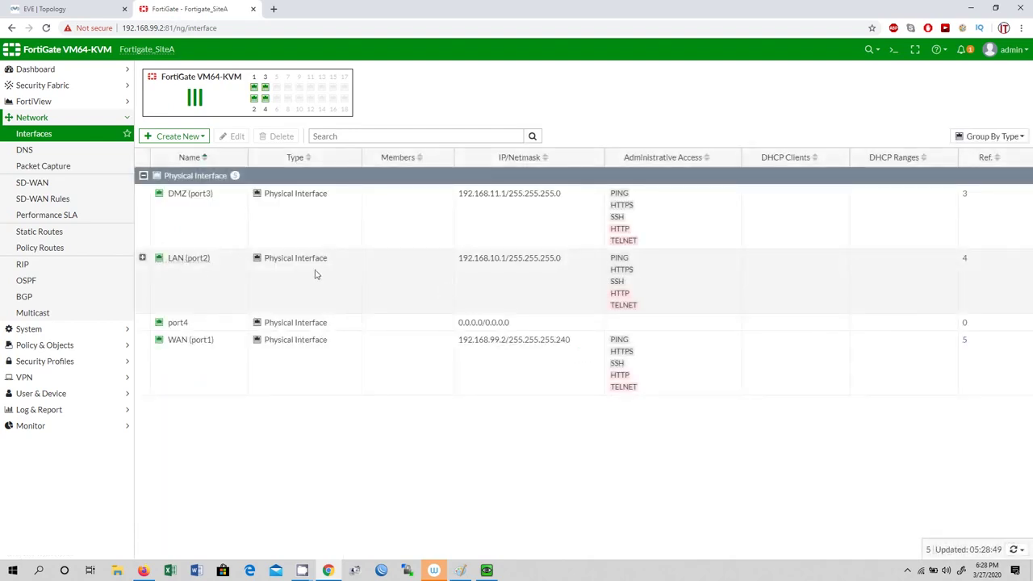
left_click(143, 258)
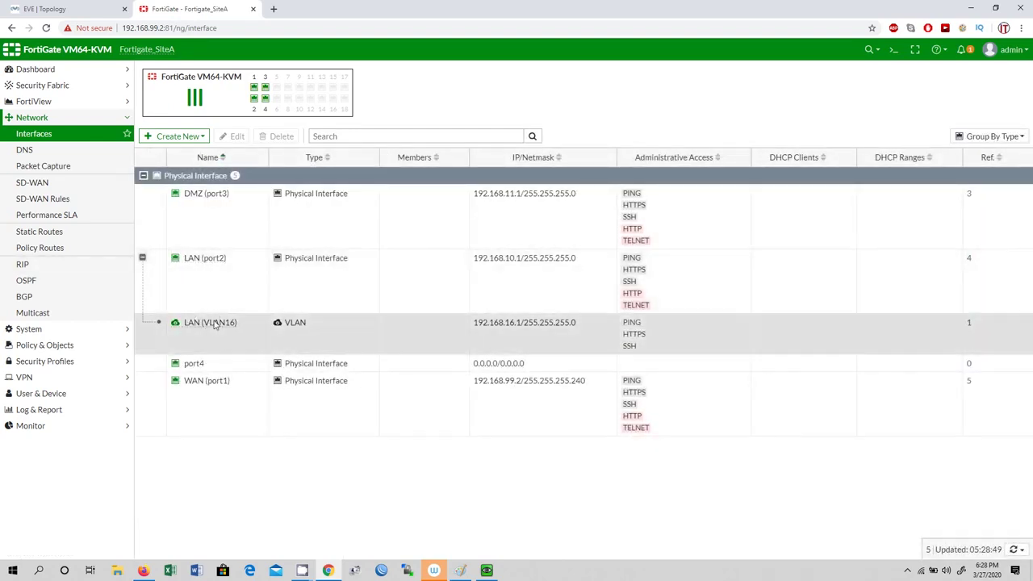
left_click_drag(214, 327, 230, 334)
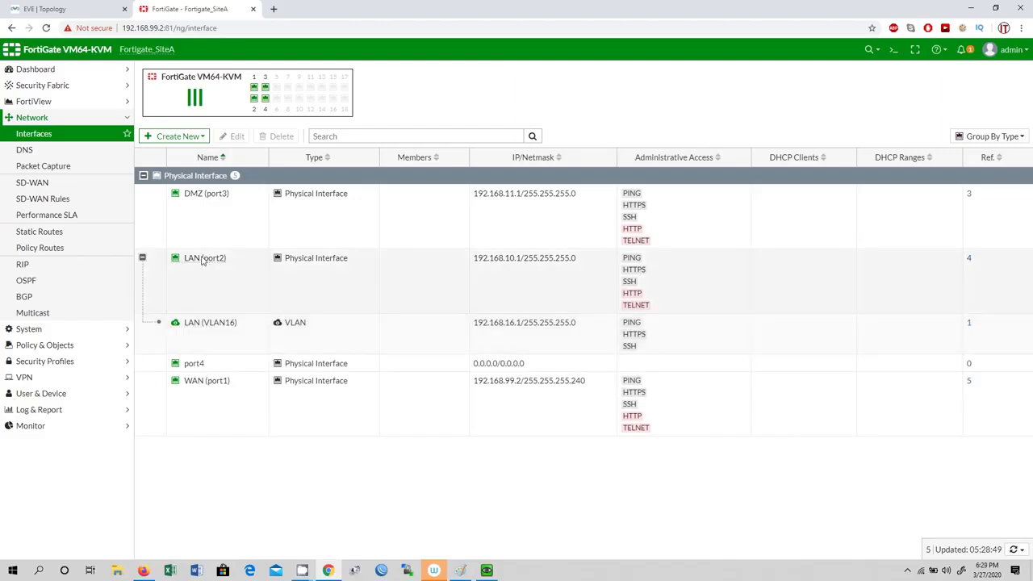
Step: Start a new interface named VLAN17 attached to LAN (port2)
mouse_move(211, 260)
left_click(192, 137)
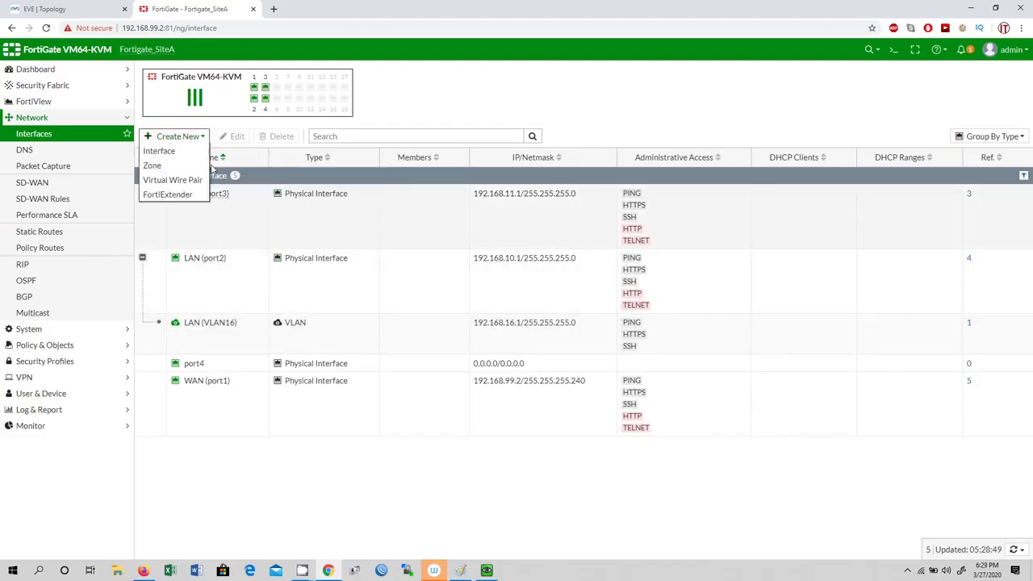
left_click(173, 151)
left_click(232, 96)
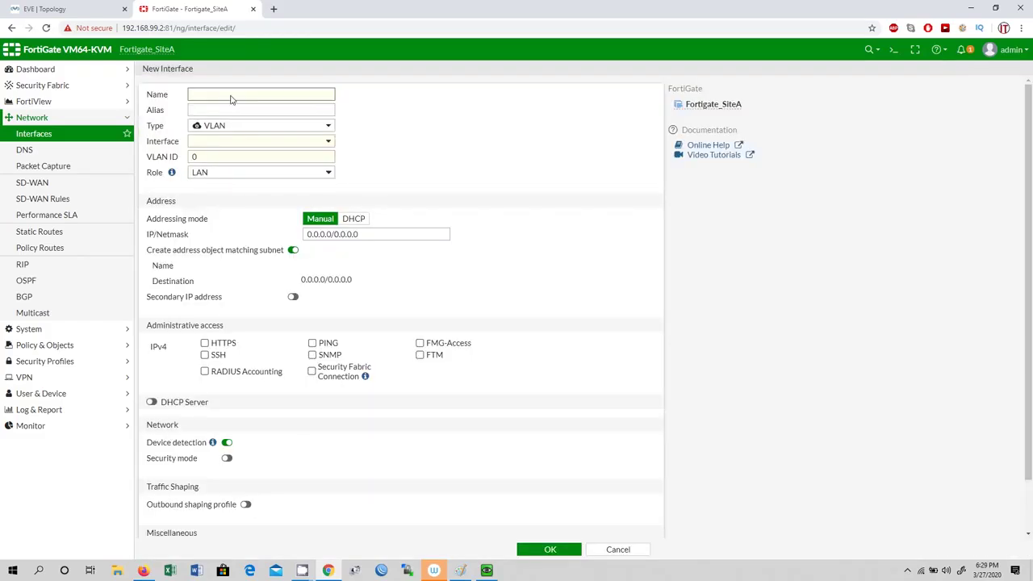
type("VLAN17")
left_click(254, 114)
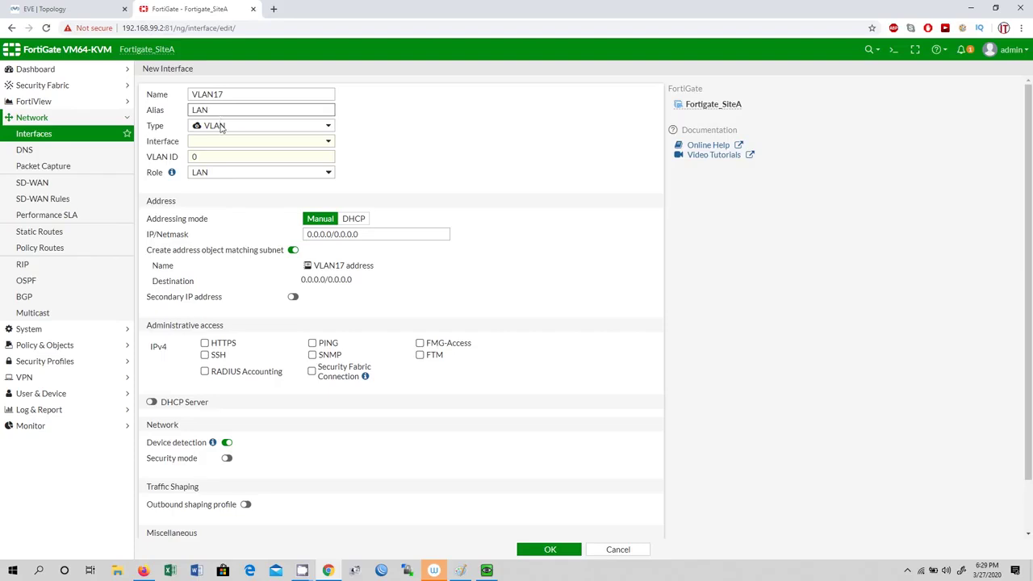
left_click(227, 143)
left_click(230, 185)
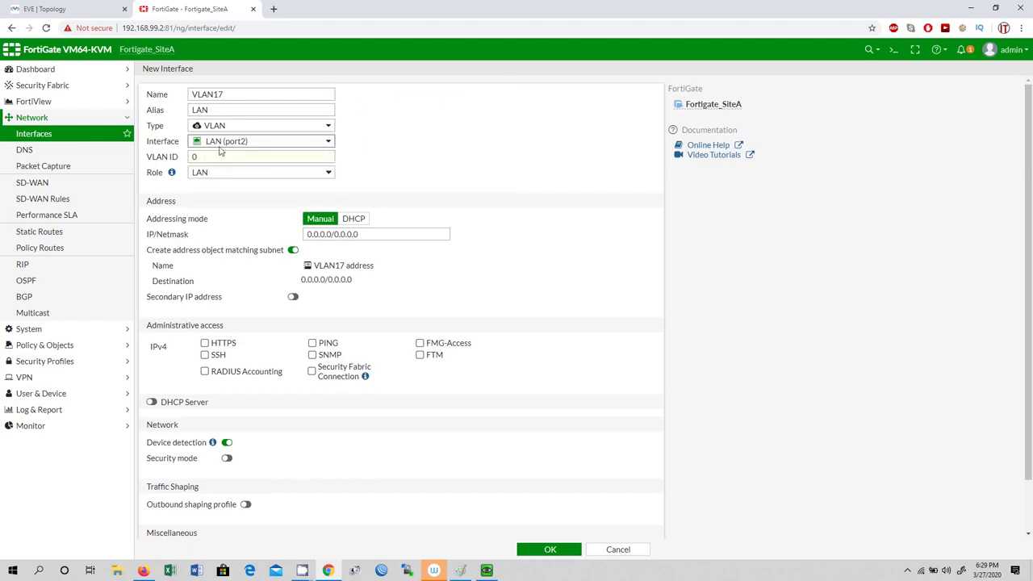
left_click(231, 159)
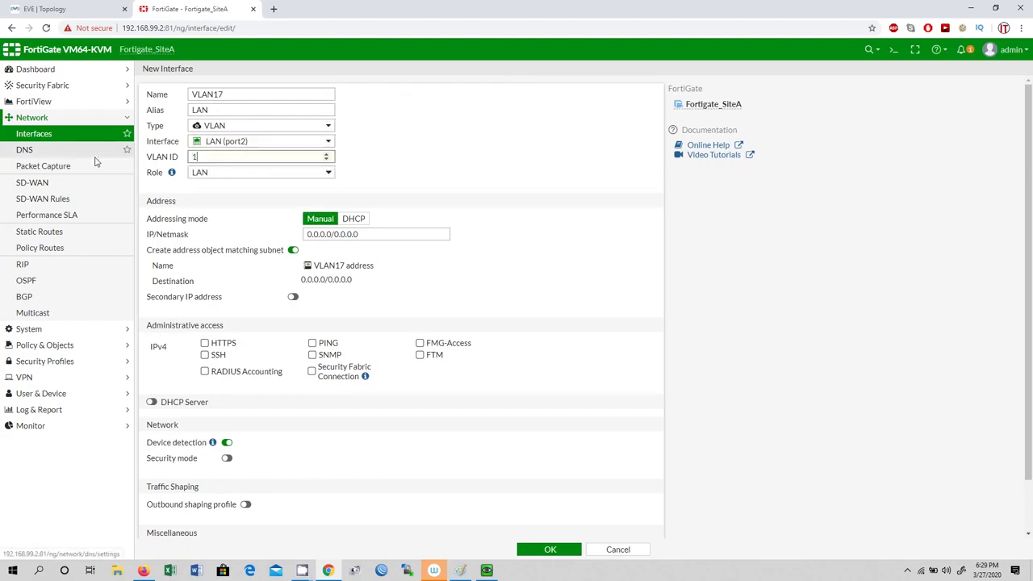
Step: Keep role LAN, set IP 192.168.17.1/24, allow HTTPS, PING and SSH, and save
left_click(214, 173)
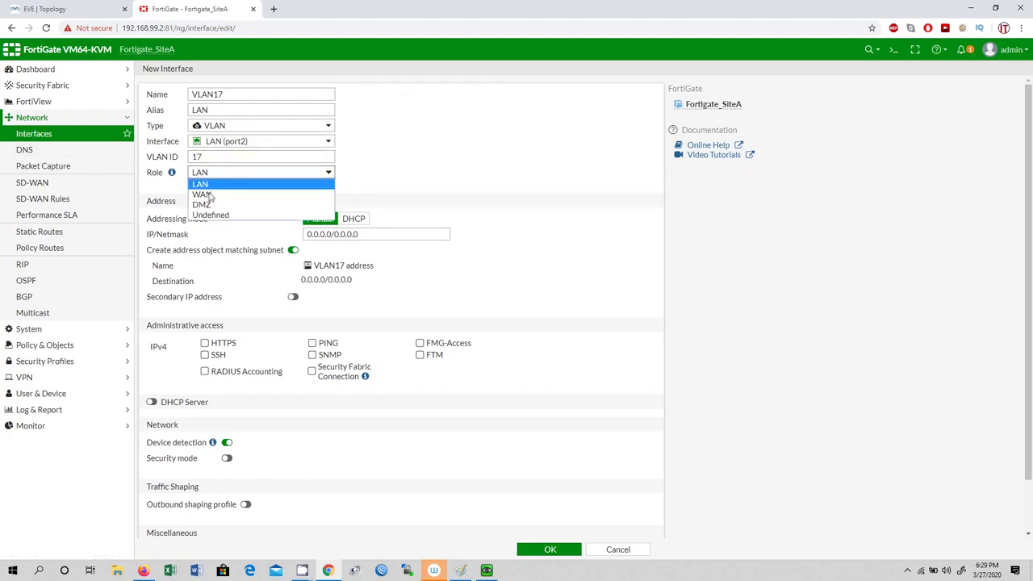
left_click(211, 185)
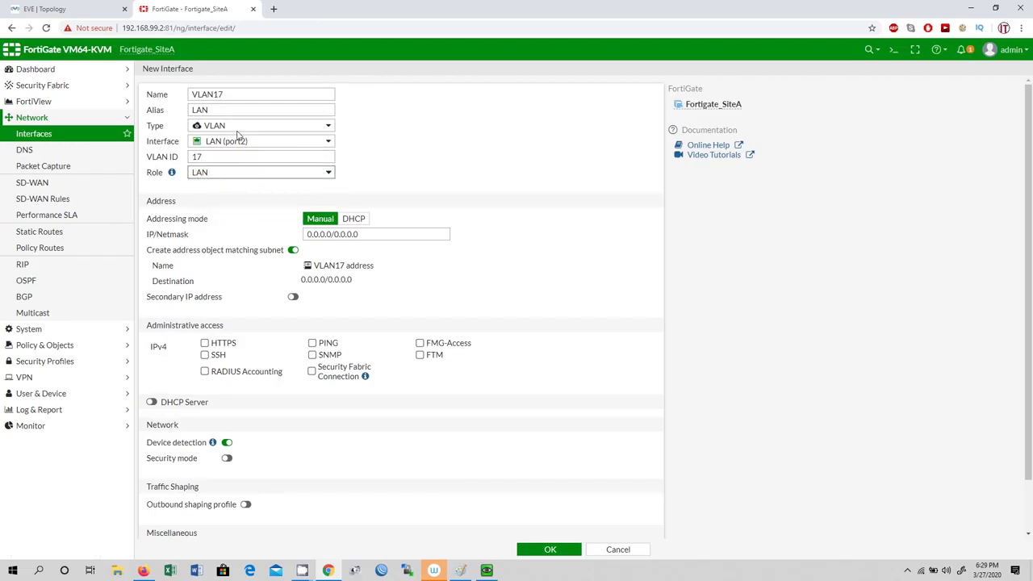
left_click(182, 237)
type("192.168.")
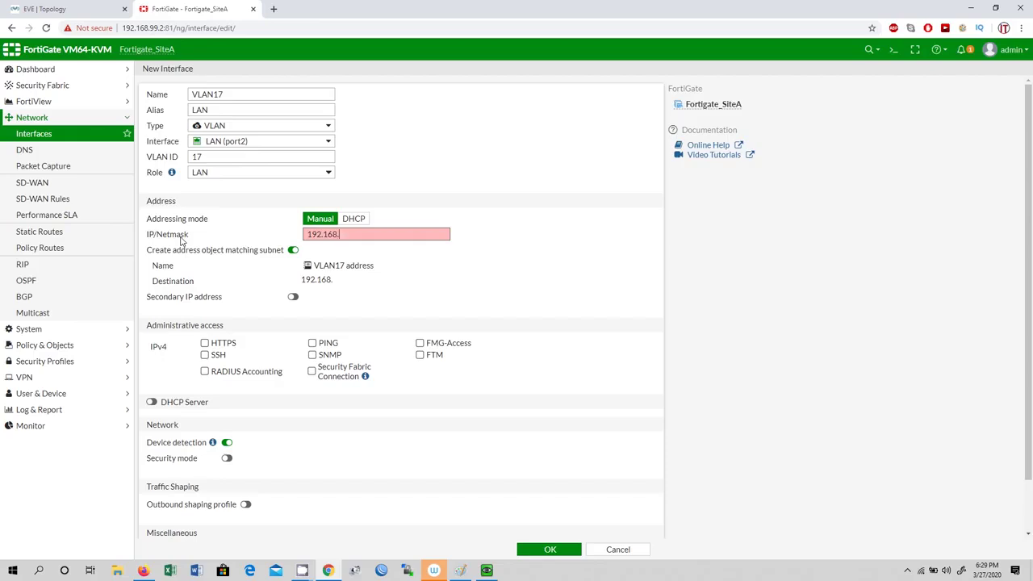
type("17.1/24")
left_click(204, 343)
left_click(312, 343)
left_click(204, 355)
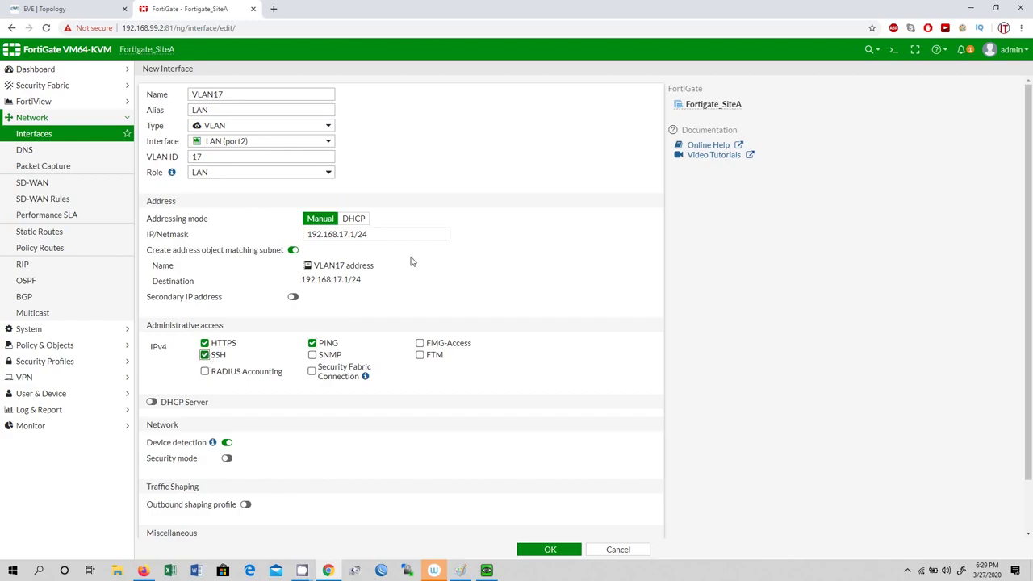
scroll(410, 261, "down", 1)
left_click(552, 550)
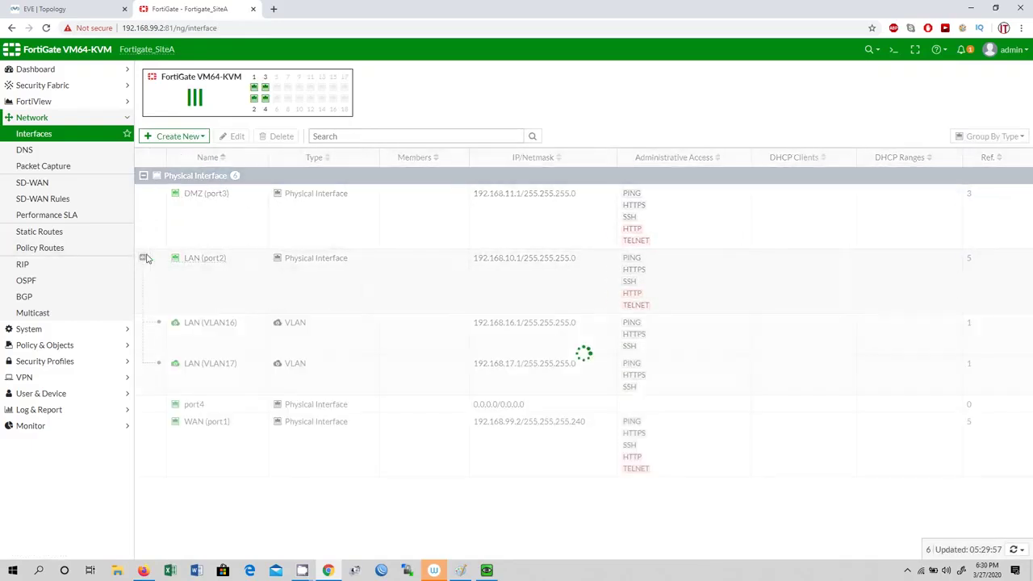
Step: Collapse LAN (port2) and start a new interface VLAN18 on parent DMZ (port3)
left_click(142, 258)
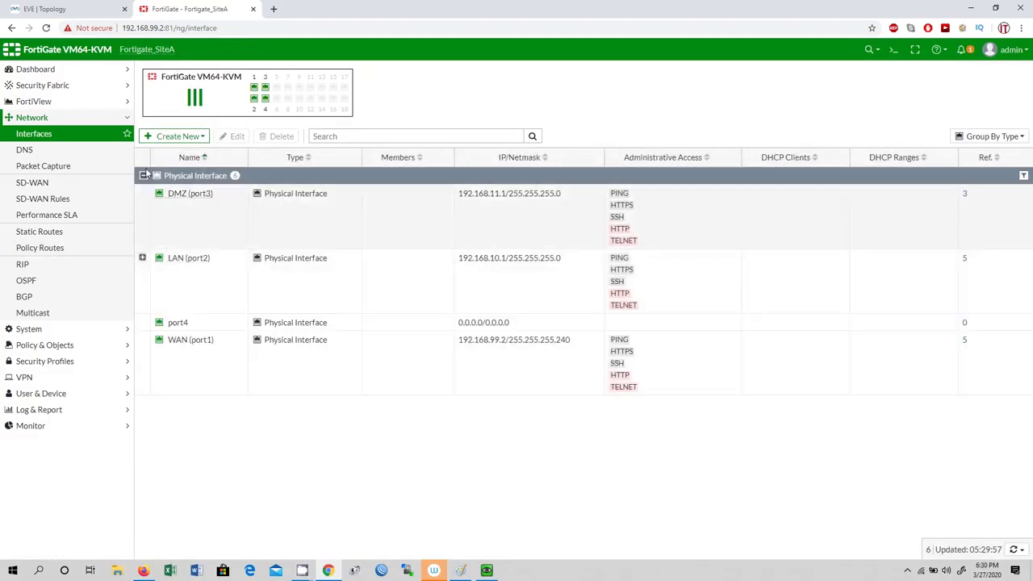
left_click(199, 139)
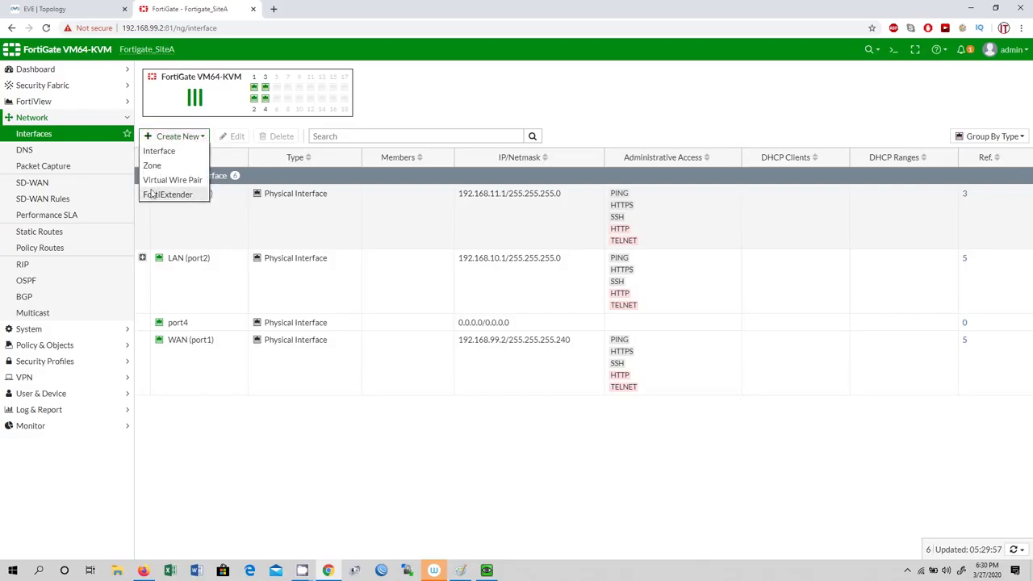
left_click(166, 152)
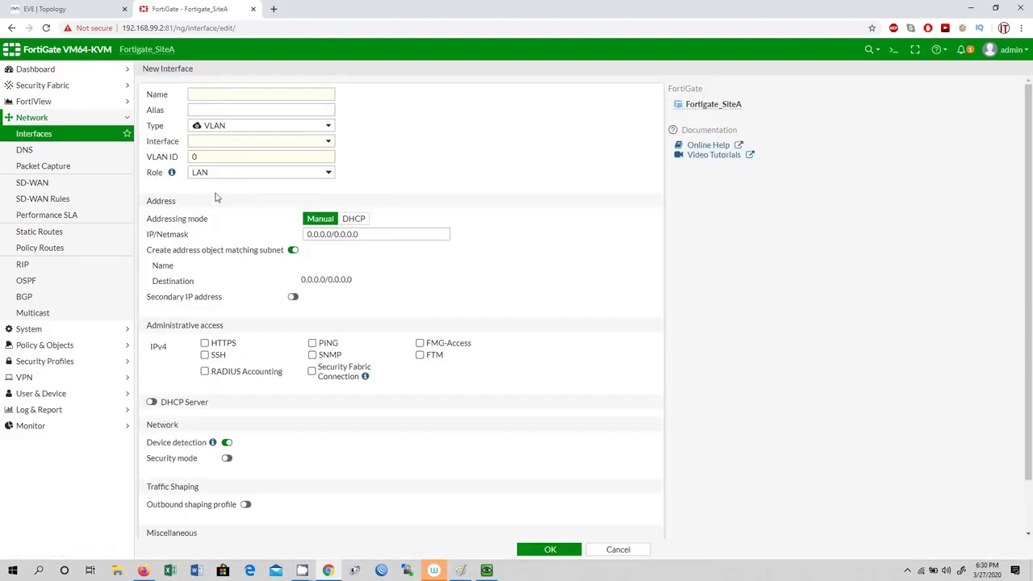
left_click(260, 96)
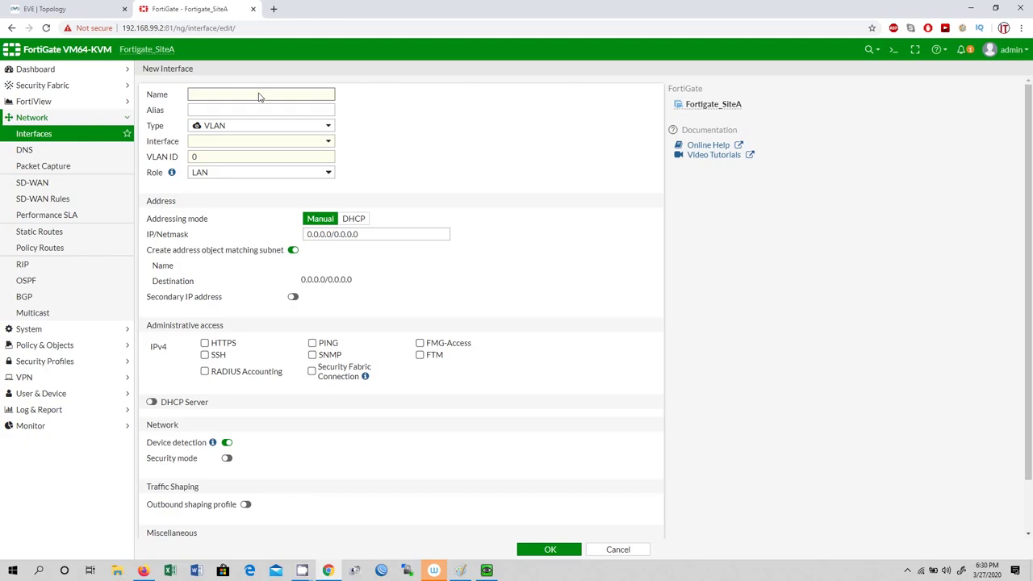
type("VLAN16")
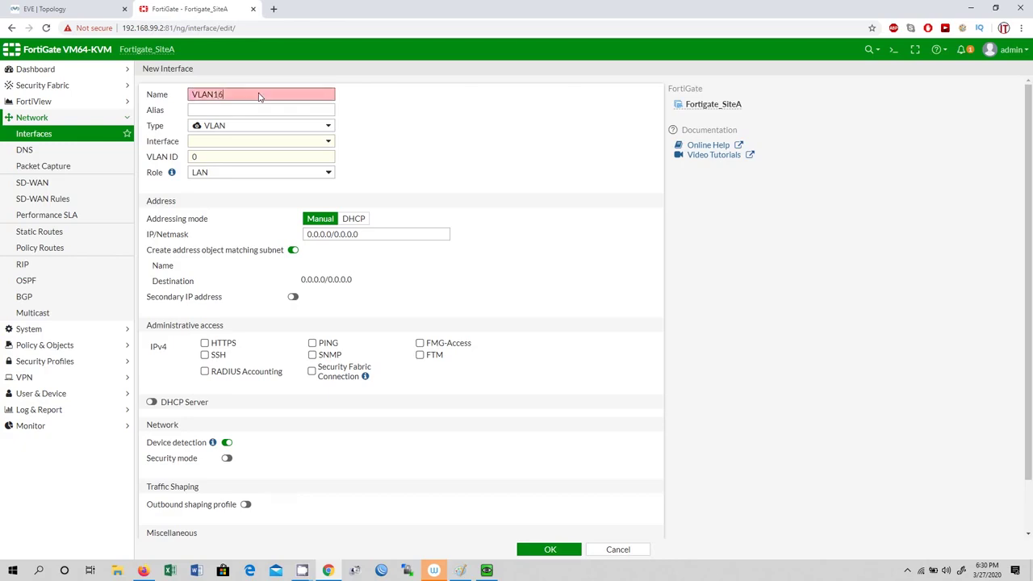
key("BackSpace")
type("8")
left_click(253, 112)
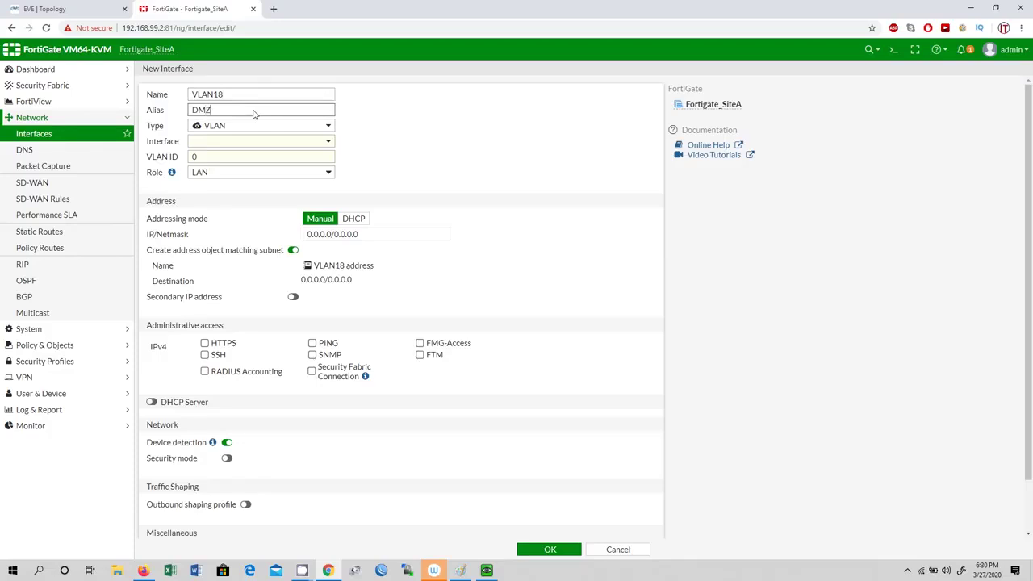
left_click(222, 143)
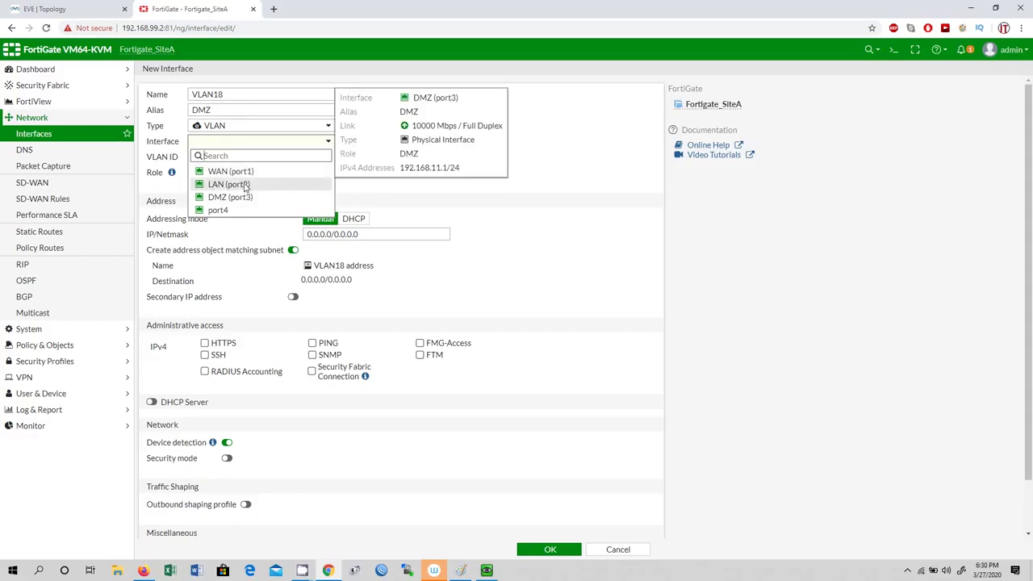
left_click(242, 197)
Step: Set VLAN ID 18, role DMZ, IP 192.168.18.1/24 with HTTPS, PING, SSH, and save
double_click(245, 159)
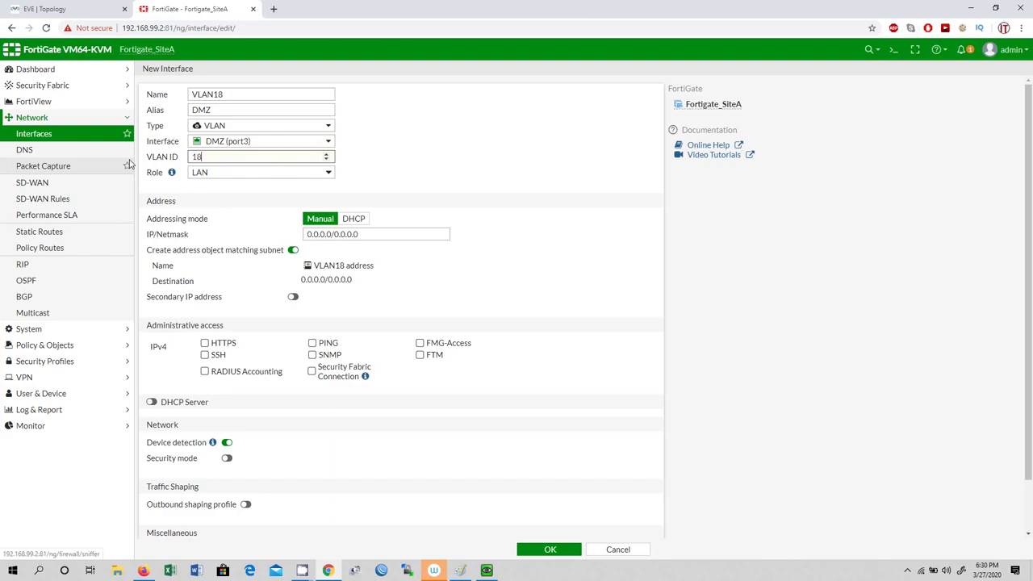
left_click(258, 172)
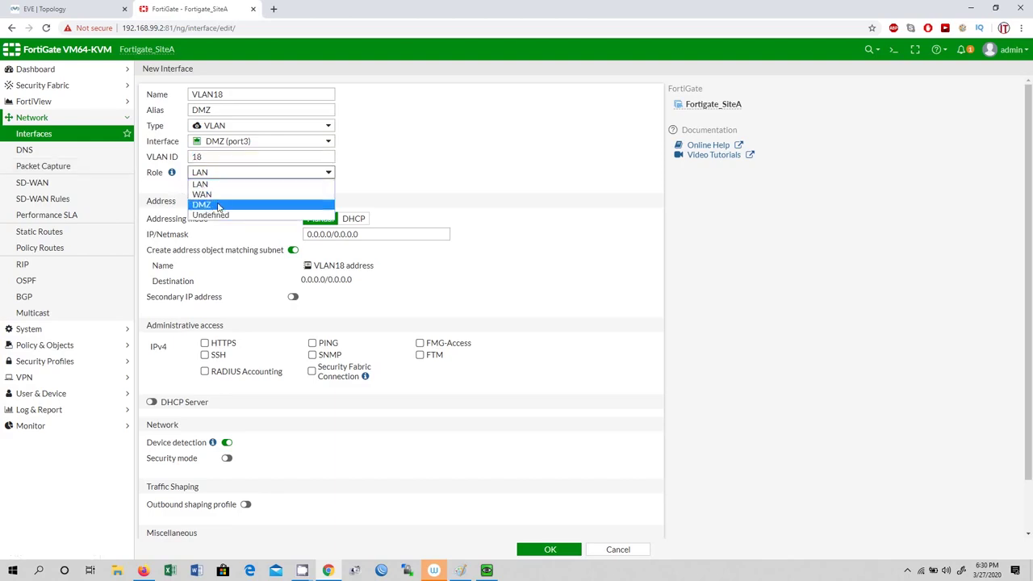
left_click(220, 202)
key("Tab")
type("192.168")
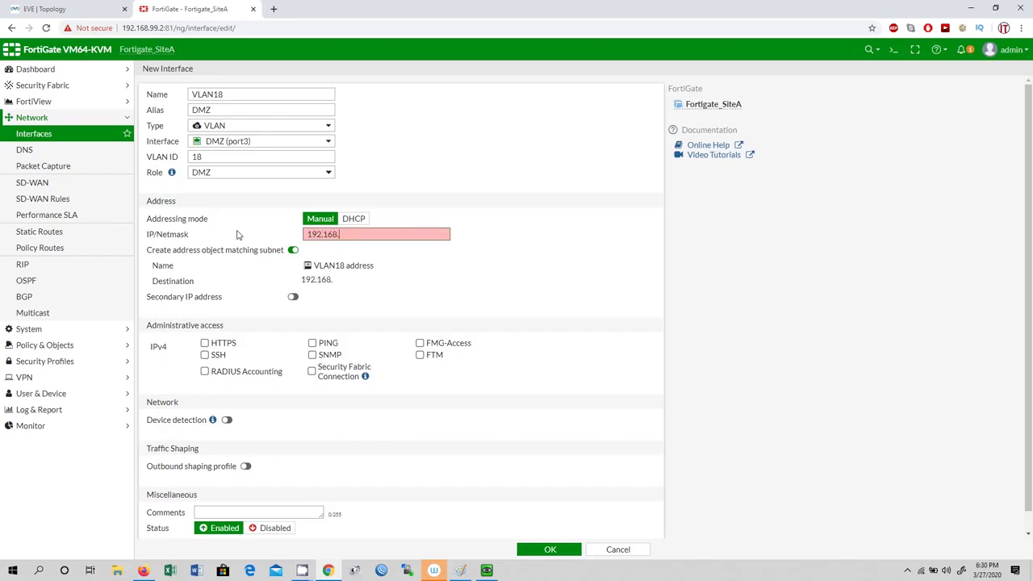
type(".18.1/24")
left_click(204, 343)
left_click(313, 343)
left_click(204, 355)
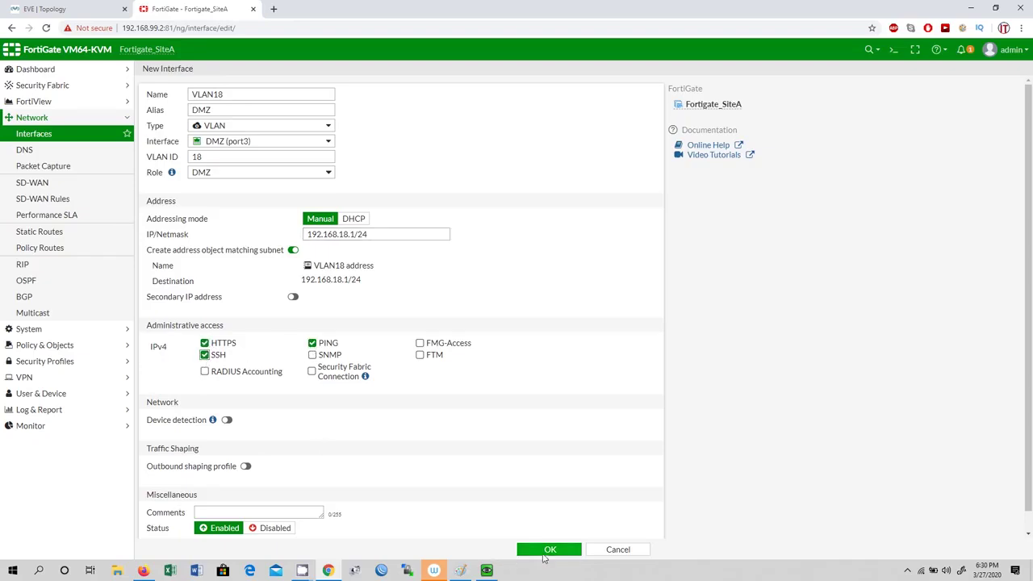
left_click(549, 550)
left_click(461, 570)
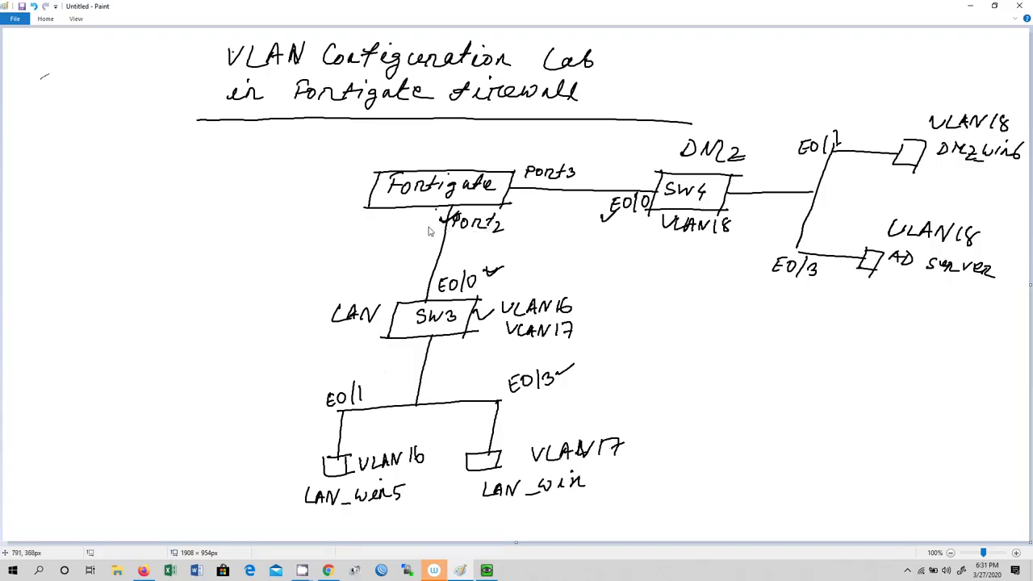
Step: Draw a dashed VLAN 16 path from Port2 through SW3 to the VLAN16 PC, labelled 16
left_click_drag(424, 242, 420, 254)
left_click_drag(415, 260, 406, 307)
left_click_drag(401, 323, 388, 364)
left_click_drag(379, 399, 369, 436)
mouse_move(387, 249)
left_mouse_down()
mouse_move(386, 261)
mouse_move(393, 257)
left_mouse_up()
Step: Draw a dashed VLAN 17 path from Port2 through SW3 and E0/3 to the VLAN17 PC, labelled 17
left_click_drag(457, 235, 436, 283)
left_click_drag(451, 334, 465, 365)
left_click_drag(473, 369, 496, 418)
left_click_drag(503, 423, 520, 441)
left_click_drag(528, 434, 533, 442)
mouse_move(446, 252)
left_mouse_down()
mouse_move(443, 265)
mouse_move(457, 267)
left_mouse_up()
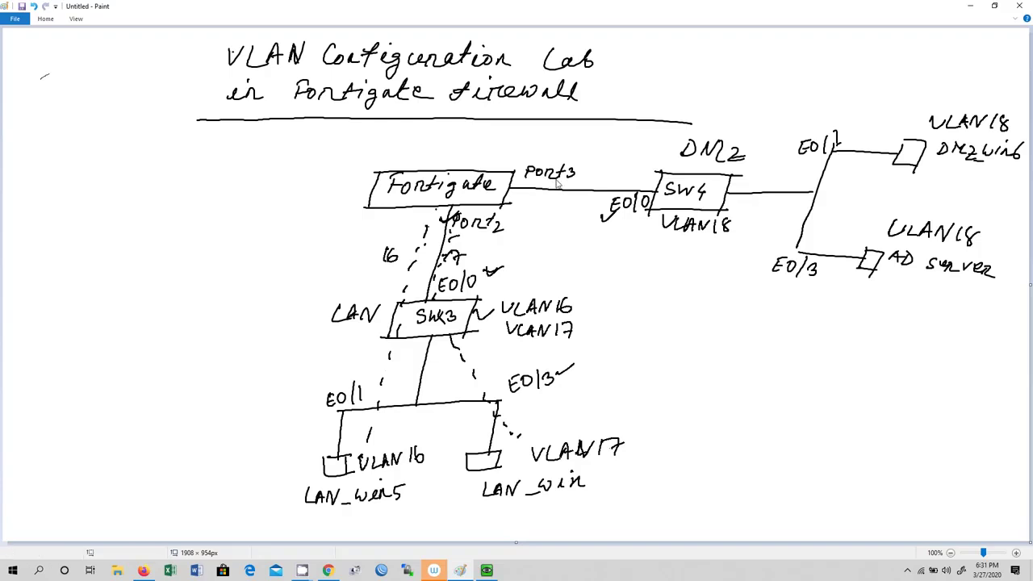
Step: Write 18 above Port3 and dash the VLAN 18 path from SW4 to the DMZ host
mouse_move(566, 151)
left_mouse_down()
mouse_move(565, 139)
mouse_move(576, 140)
mouse_move(595, 171)
mouse_move(656, 174)
left_mouse_up()
left_click_drag(733, 176, 741, 176)
left_click_drag(753, 176, 761, 176)
left_click_drag(772, 176, 781, 176)
left_click_drag(791, 175, 801, 175)
left_click_drag(809, 174, 898, 162)
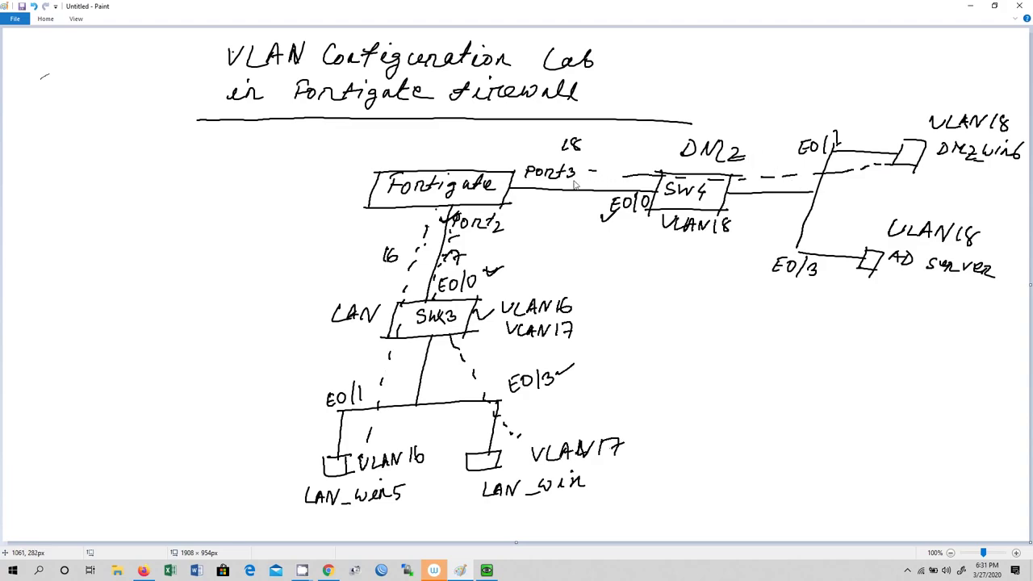
Step: Dash the VLAN 18 path from Port3 through SW4 to the AD server and label the links 18
left_click_drag(583, 181, 597, 179)
left_click_drag(613, 185, 637, 184)
left_click_drag(649, 189, 675, 191)
left_click_drag(738, 205, 759, 209)
left_click_drag(780, 220, 798, 224)
left_click_drag(812, 232, 854, 252)
left_click_drag(831, 184, 832, 204)
mouse_move(844, 182)
left_mouse_down()
mouse_move(841, 232)
mouse_move(854, 235)
left_mouse_up()
key("alt+Tab")
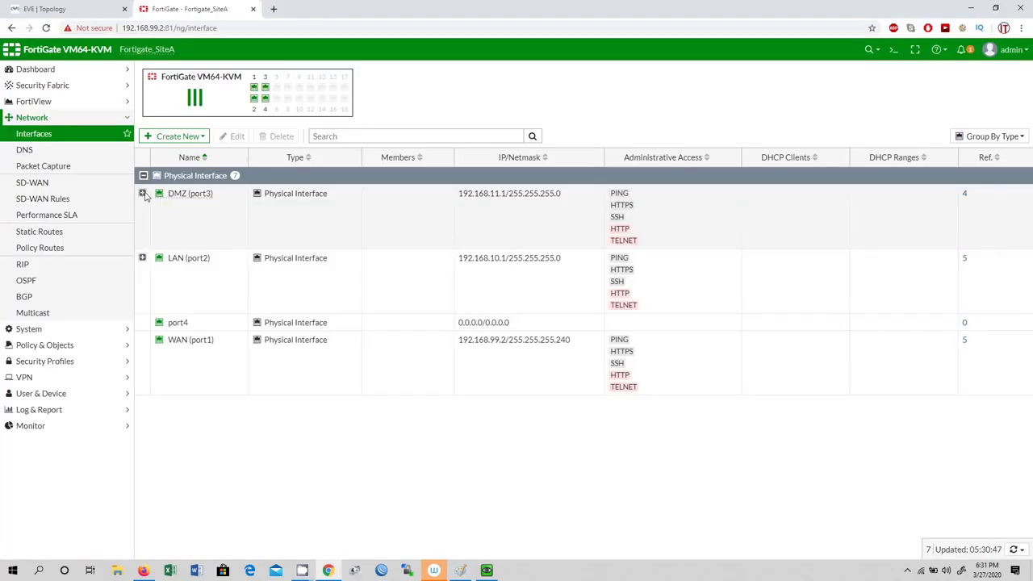
Step: Expand DMZ (port3) to show DMZ (VLAN18) at 192.168.18.1/24, then return to the EVE-NG topology
left_click(142, 194)
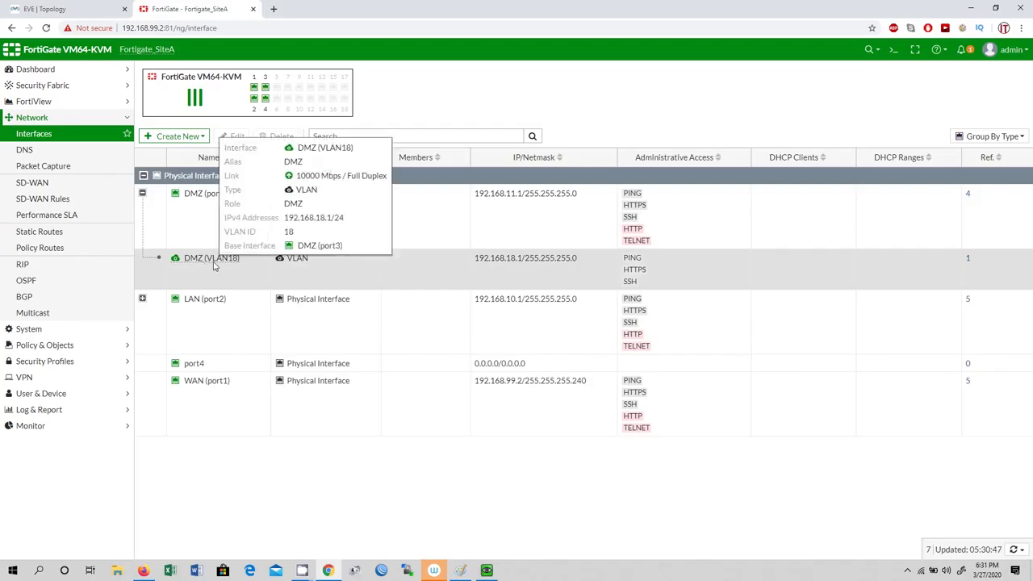
left_click(65, 6)
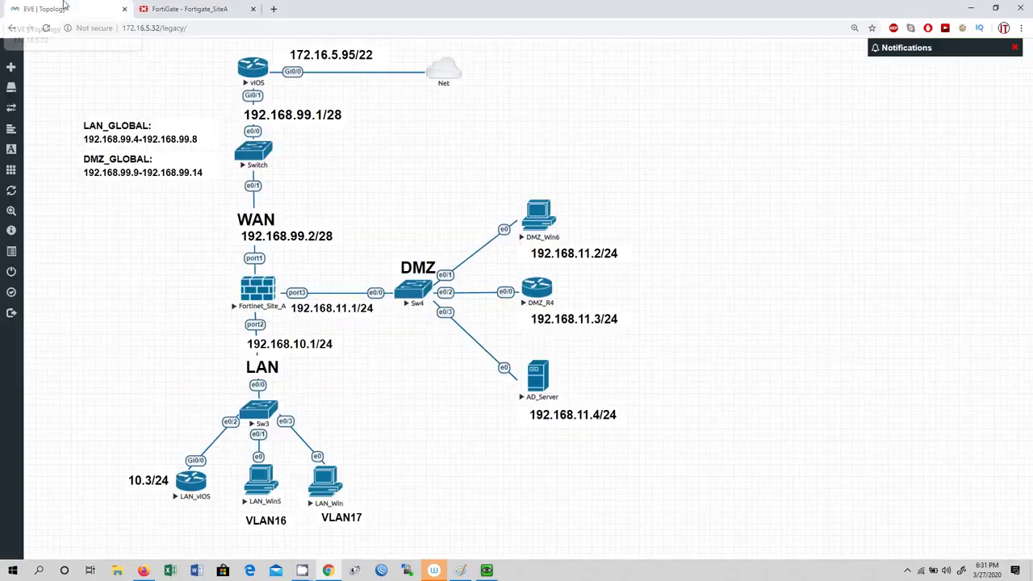
Step: Open the Sw3 console session and enter interface Ethernet0/0 configuration
left_click(269, 408)
left_click(525, 103)
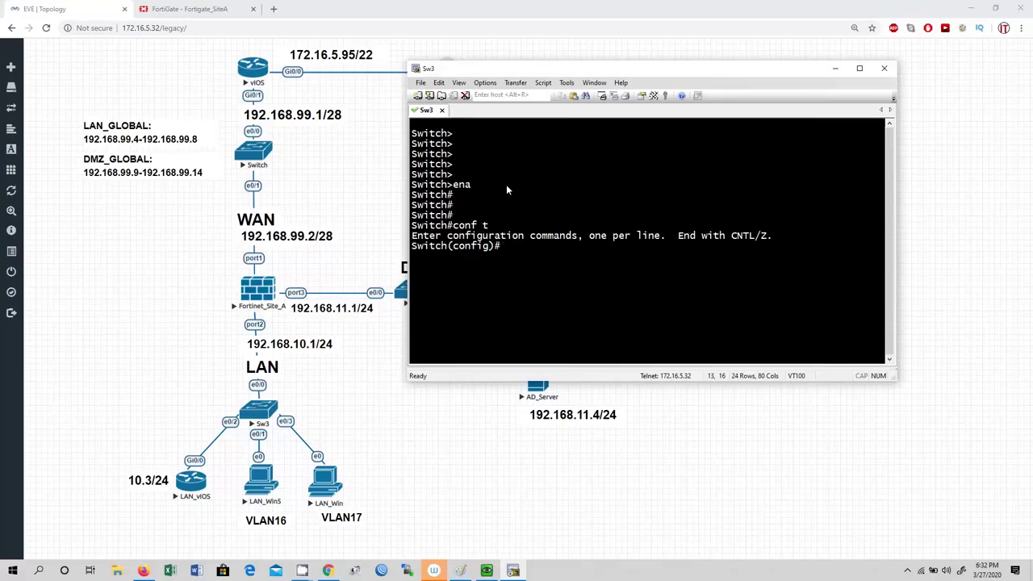
type("e")
key("Tab")
key("BackSpace")
type("int")
key("Tab")
type("e")
key("Tab")
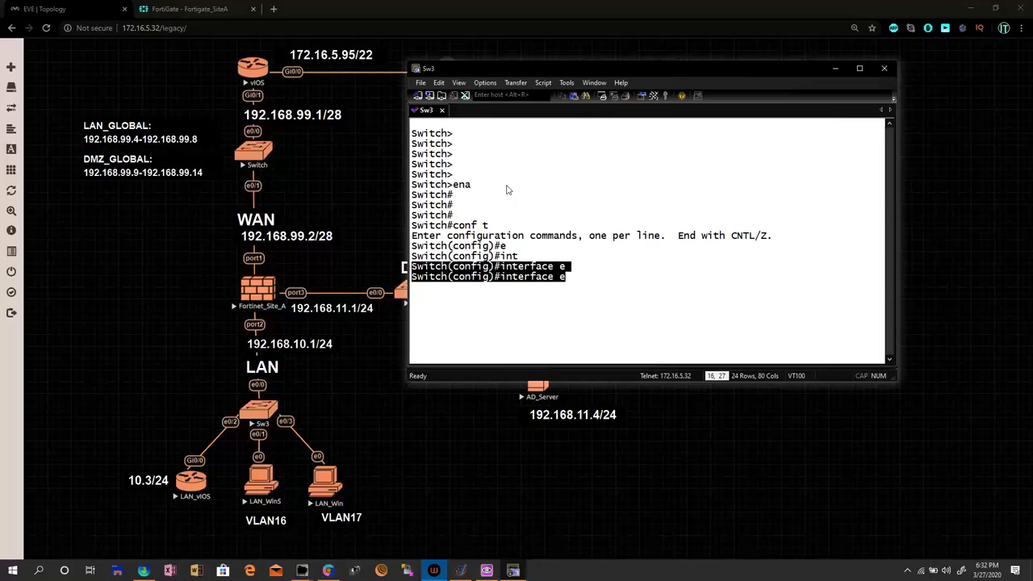
type("th")
key("Tab")
type("0/0")
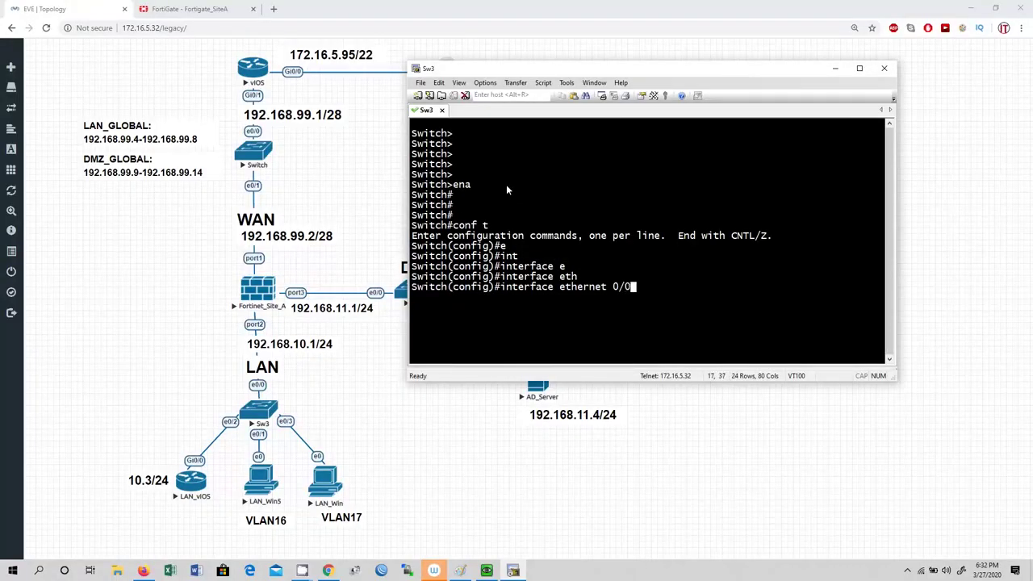
key("Return")
Step: Try setting Ethernet0/0 to switchport mode trunk
type("sww")
key("Tab")
type("mo")
key("BackSpace")
key("BackSpace")
key("BackSpace")
key("Tab")
type("mo")
key("Tab")
type("tr")
key("Tab")
key("Return")
Step: Set dot1q trunk encapsulation on Ethernet0/0, then reapply trunk mode
type("sw")
key("Tab")
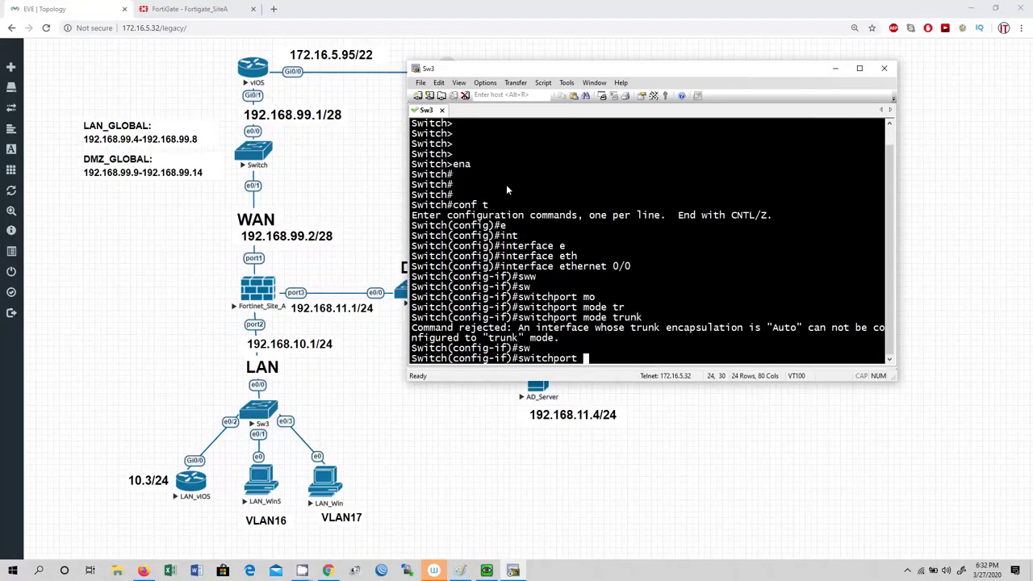
type("tr")
key("Tab")
type("enc")
key("Tab")
type("d")
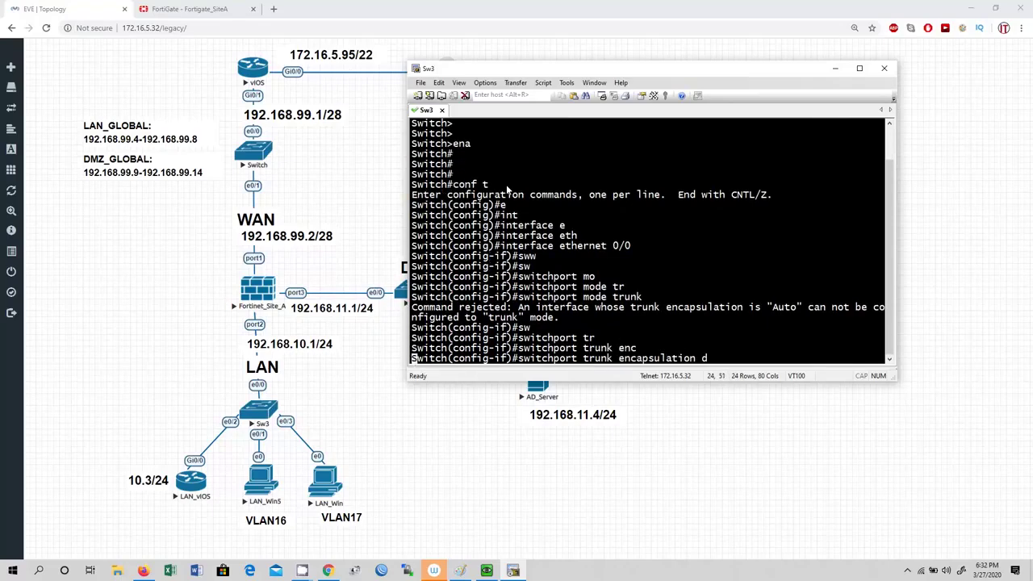
key("Tab")
key("Return")
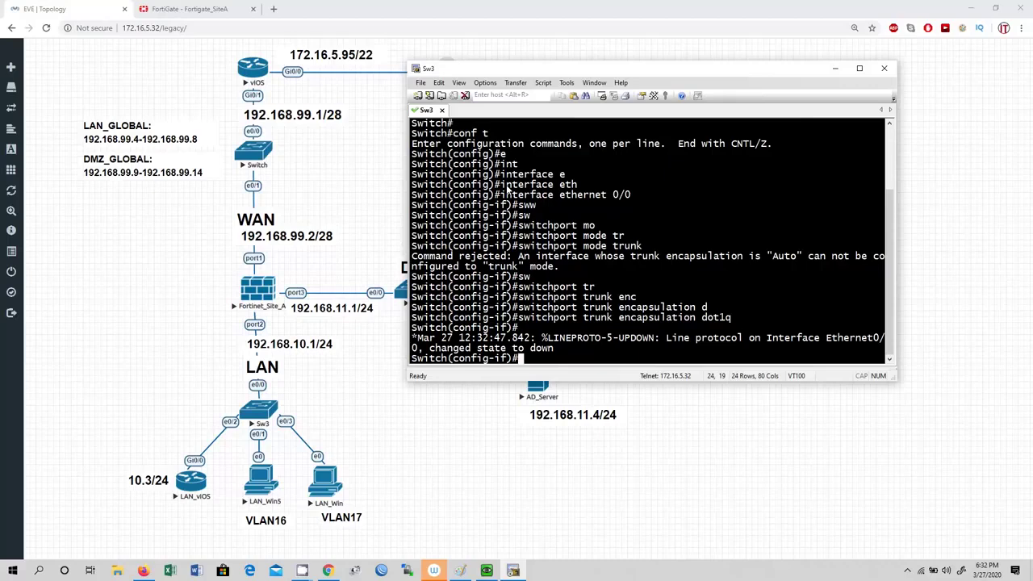
key("Up")
key("Up")
key("Return")
key("Return")
key("Return")
Step: Bring Ethernet0/0 up with no shutdown and exit to global configuration
type("no sh")
key("Tab")
key("Return")
key("Return")
key("Return")
type("exit")
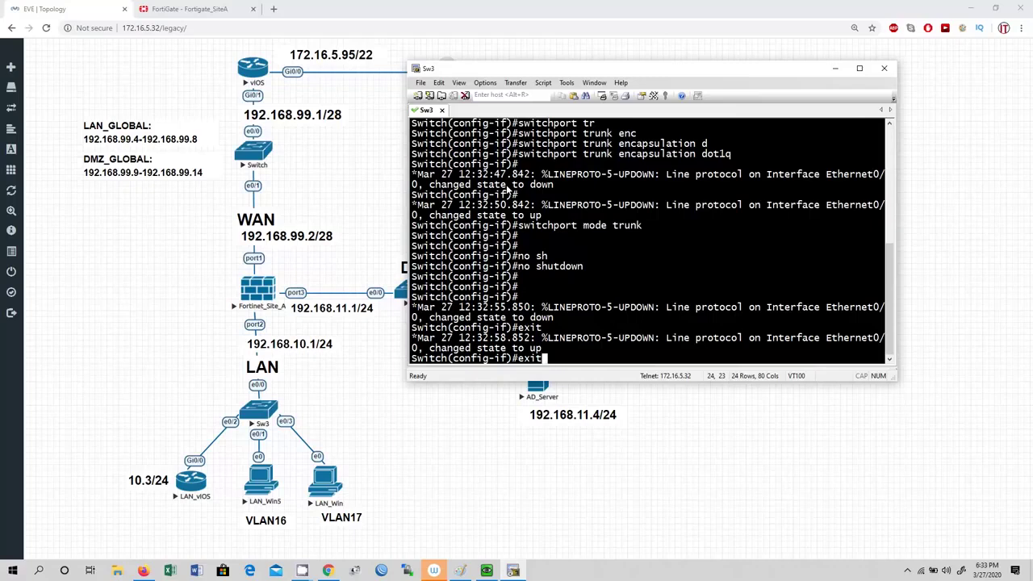
key("Return")
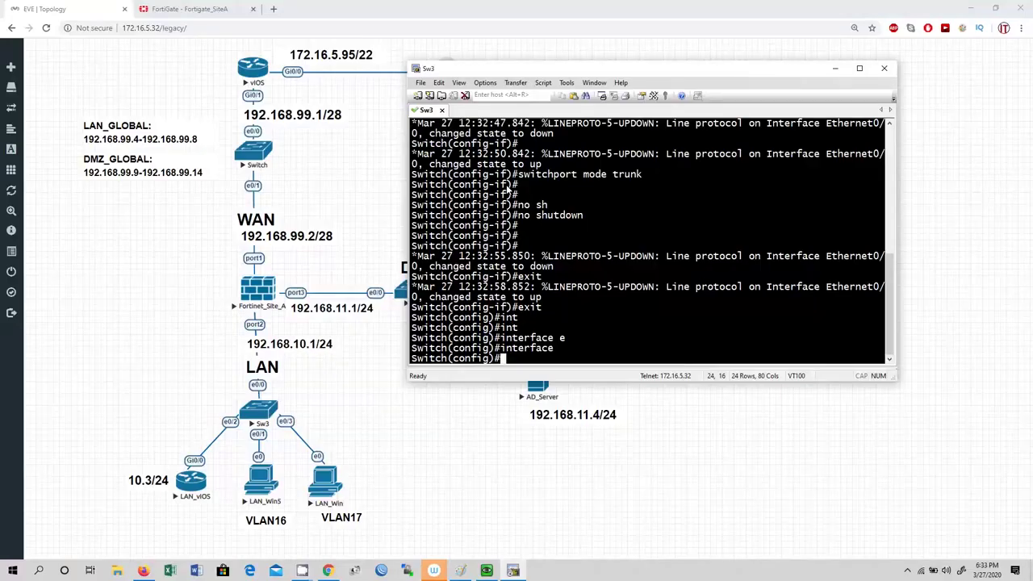
Step: Create VLANs 16 and 17 on Sw3
type("vla")
key("Tab")
key("Tab")
type("n 1")
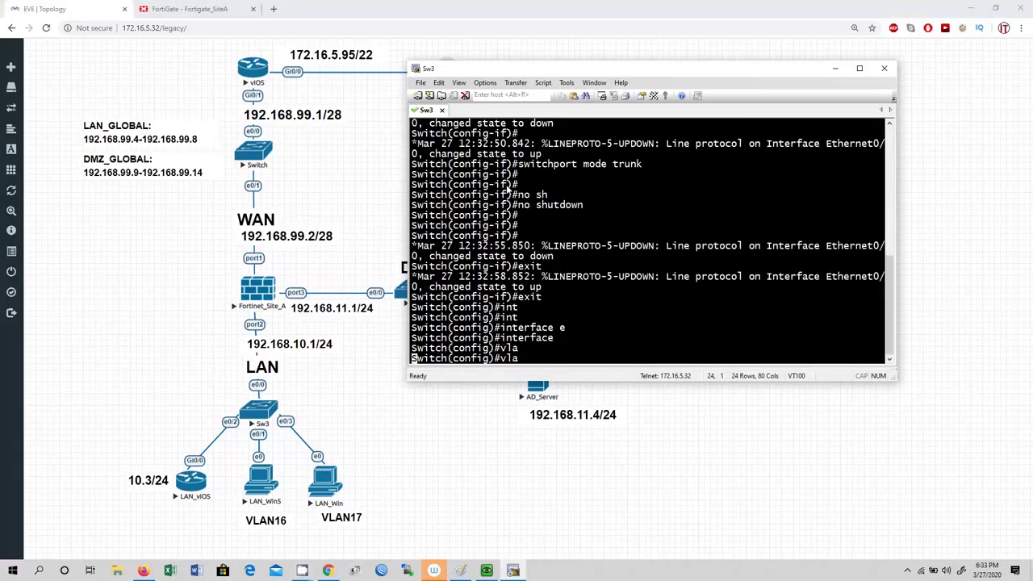
type("6")
key("Return")
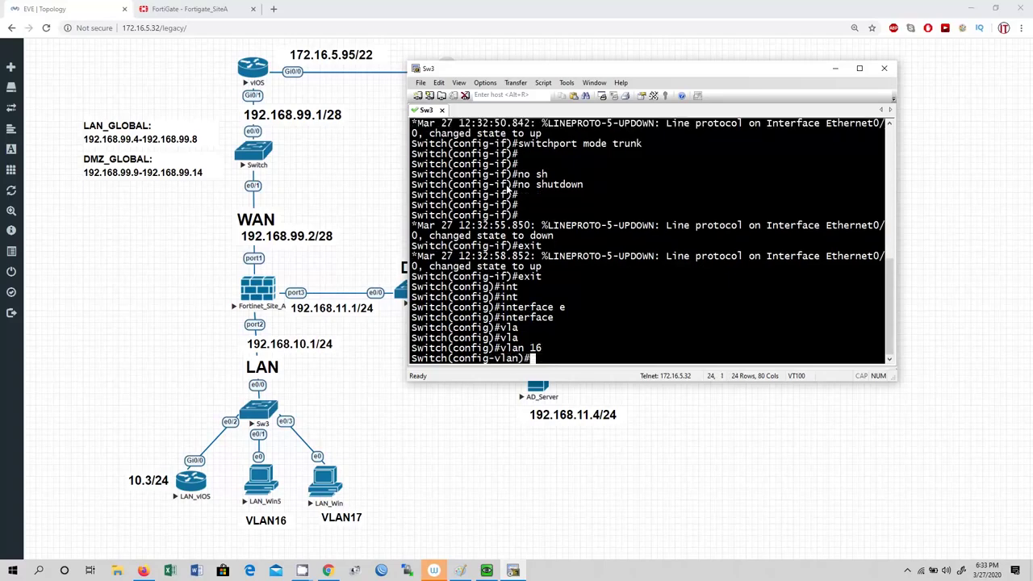
type("vla")
key("Return")
key("Return")
key("Return")
key("Return")
key("Return")
key("Return")
type("exit")
key("Return")
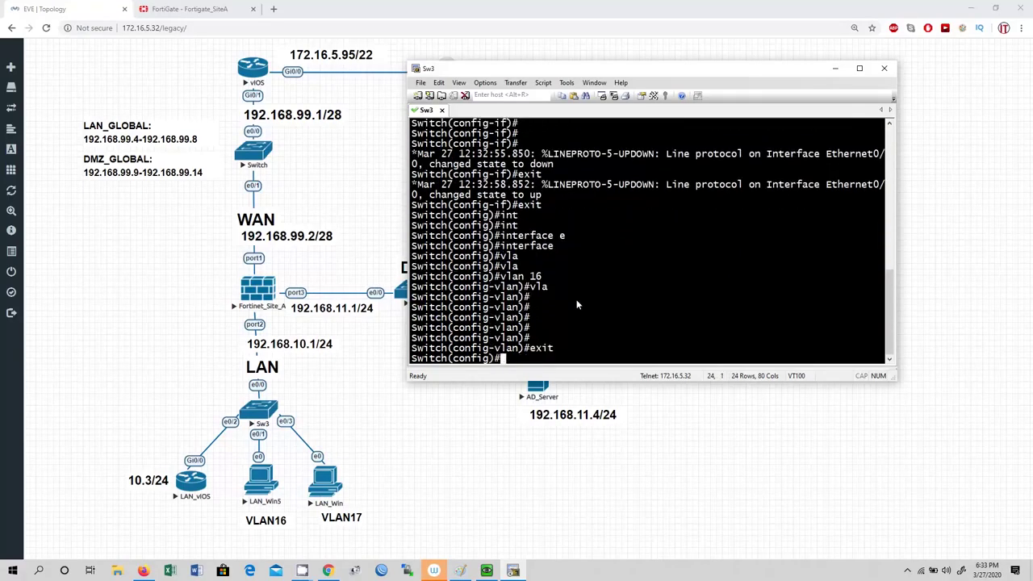
type("vla")
key("Tab")
type("n 17")
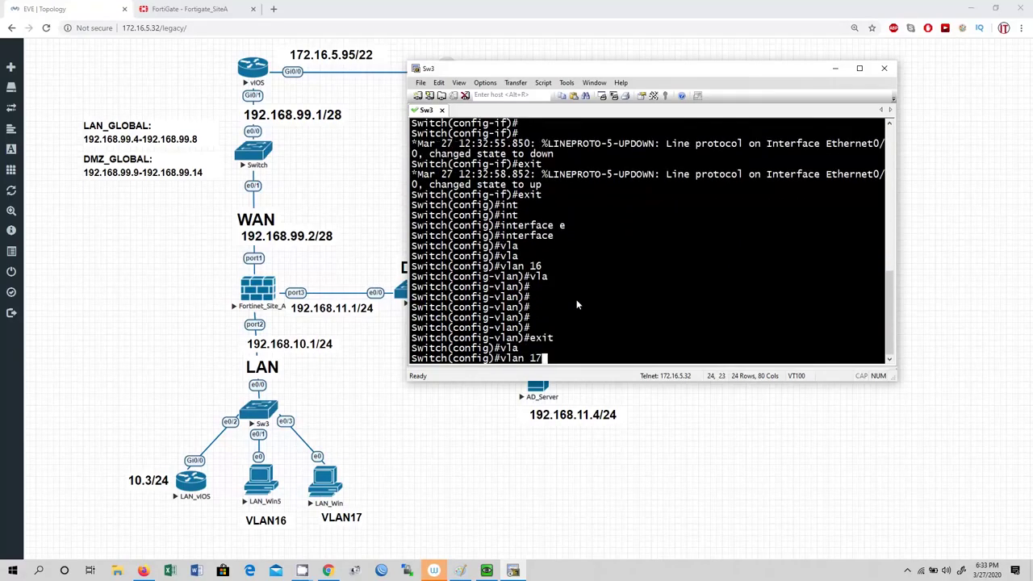
key("Return")
key("Return")
type("exit")
key("Return")
key("Return")
key("Return")
key("Return")
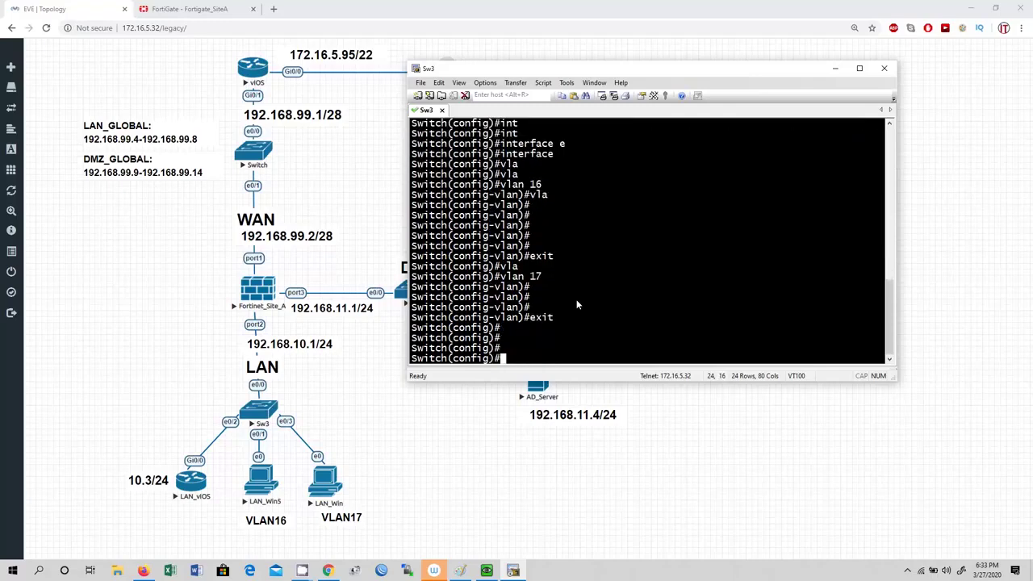
Step: Set port e0/1 to switchport access mode
type("int")
key("Tab")
type("e")
key("Tab")
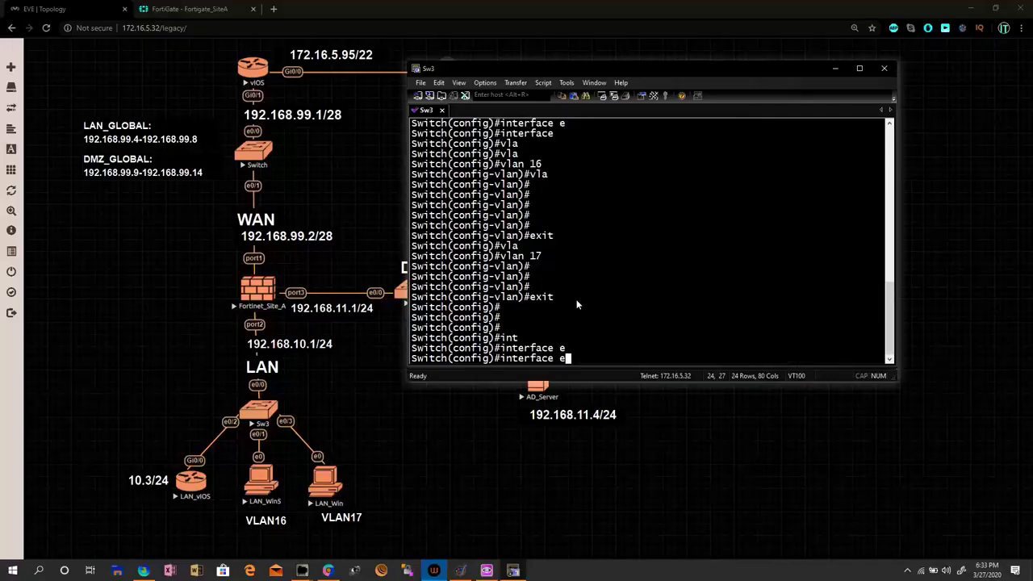
type("0")
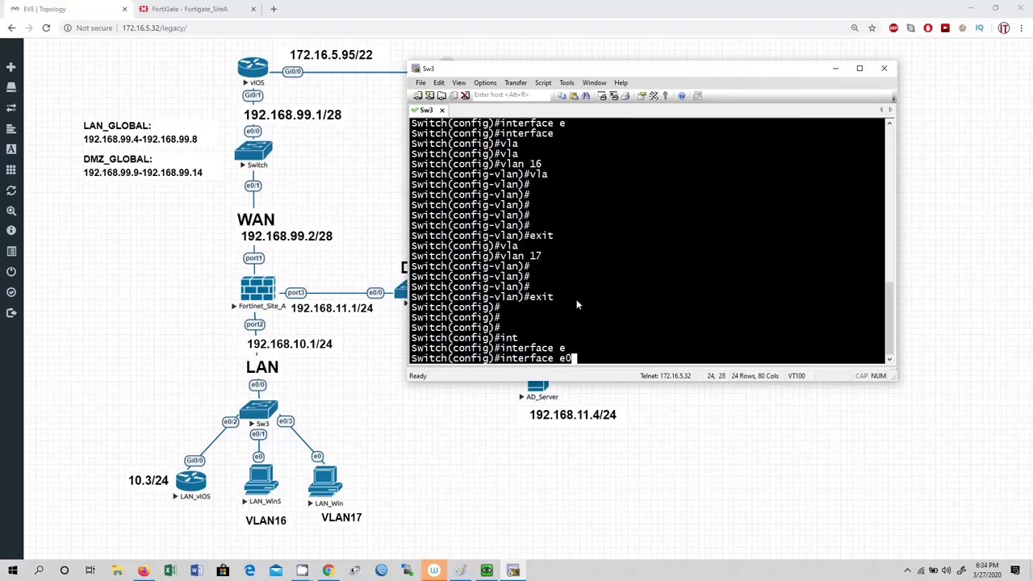
type("/")
type("/1")
key("Return")
type("sw\tmo\t")
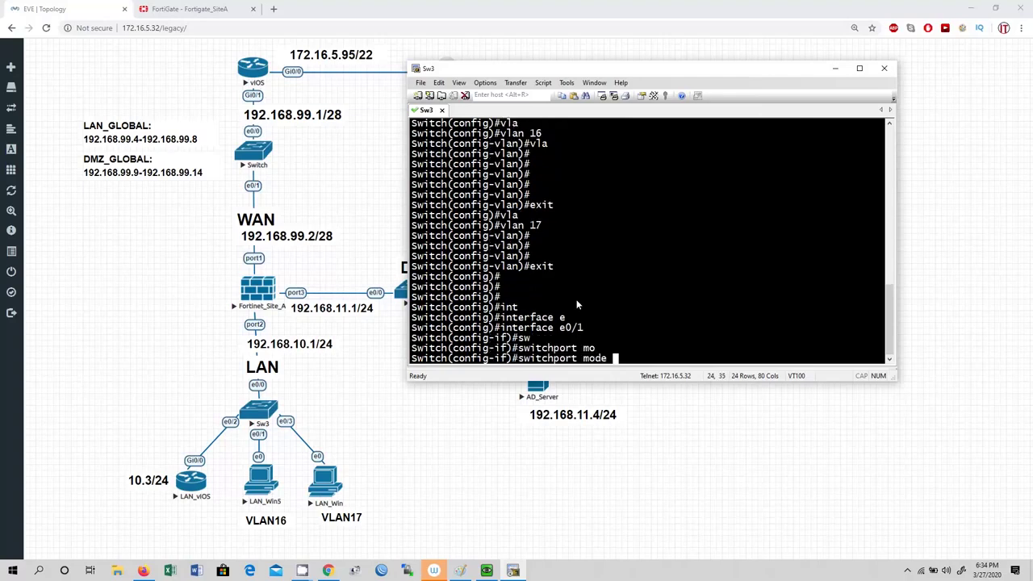
type("ac")
key("Return")
Step: Assign port e0/1 to access VLAN 16 and exit the interface
type("sw")
key("Tab")
type("a")
key("Tab")
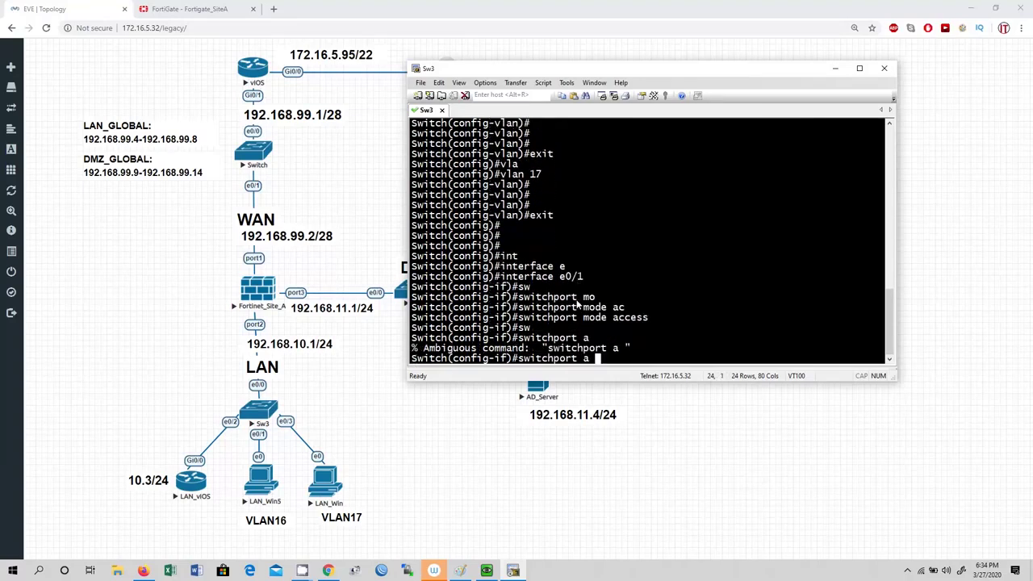
key("Tab")
type("c\tv\t16")
key("Return")
key("Return")
key("Return")
type("exit")
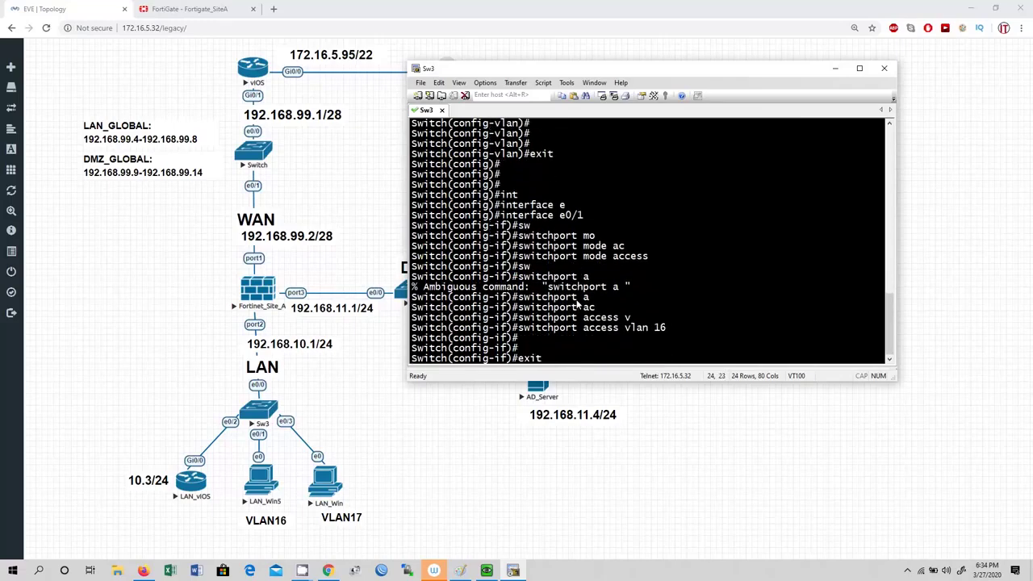
key("Return")
Step: Enter interface e0/3 configuration by editing the previous interface command
type("int")
key("Tab")
type("e")
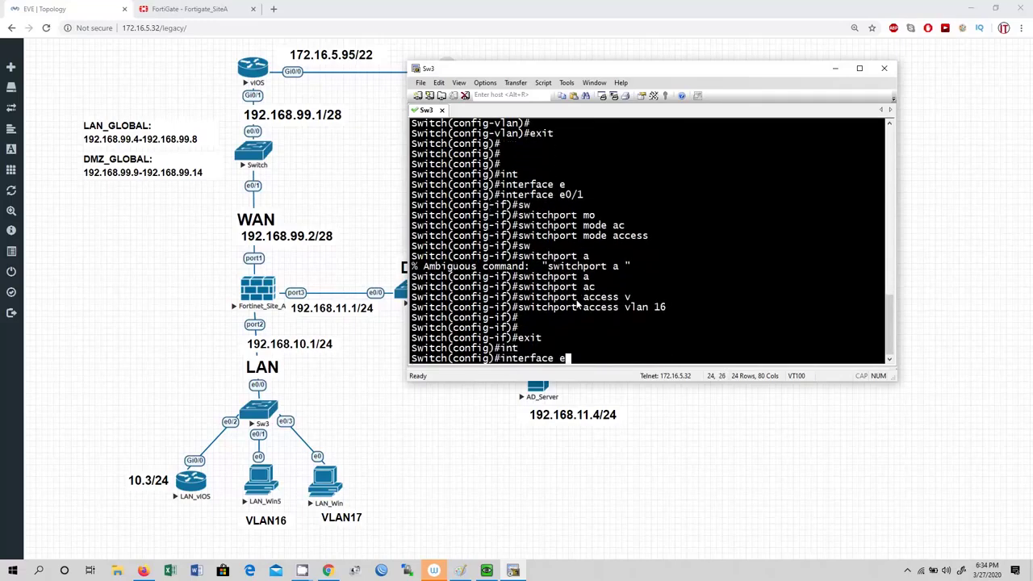
key("Up")
key("Up")
key("Up")
key("Up")
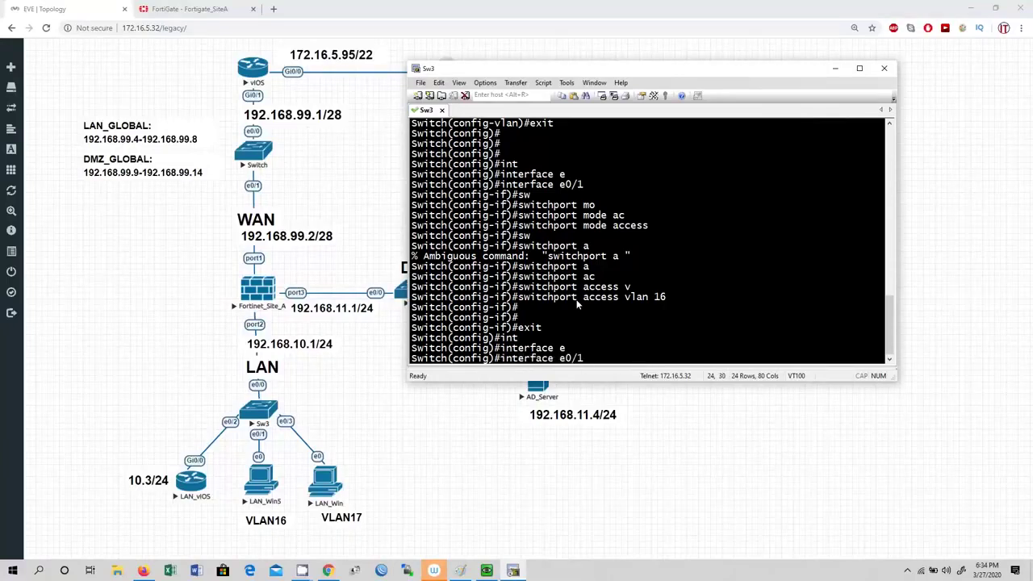
key("BackSpace")
type("3")
key("Return")
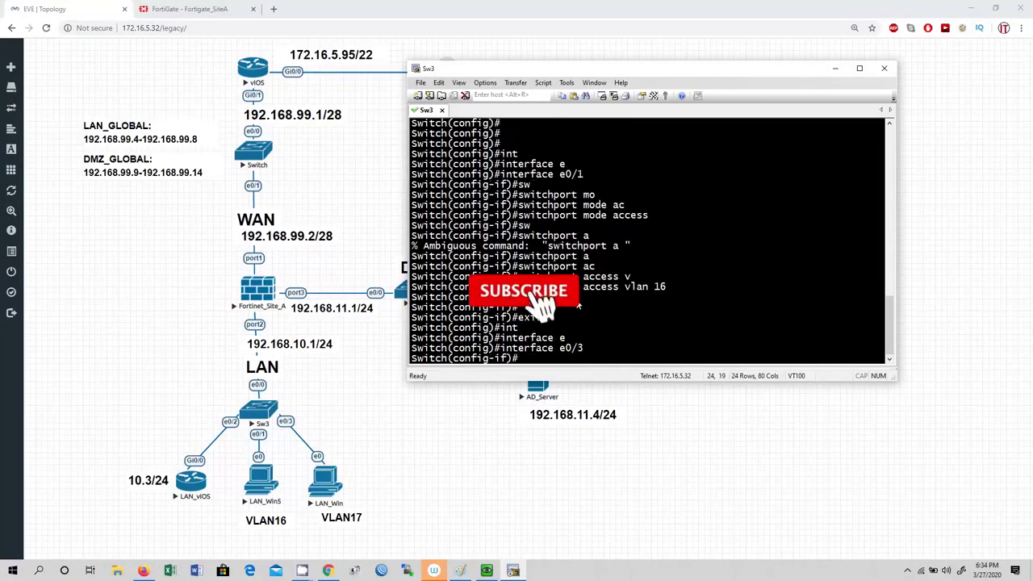
Step: Make port e0/3 an access port in VLAN 17 and exit it
key("Up")
key("Up")
key("Up")
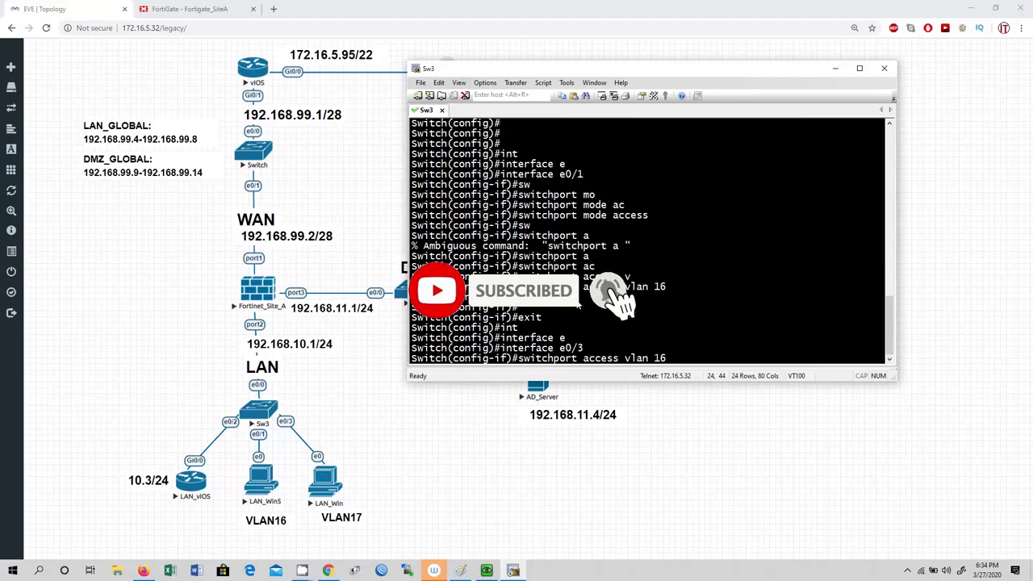
key("Up")
key("Up")
key("Up")
key("Up")
key("Up")
key("Up")
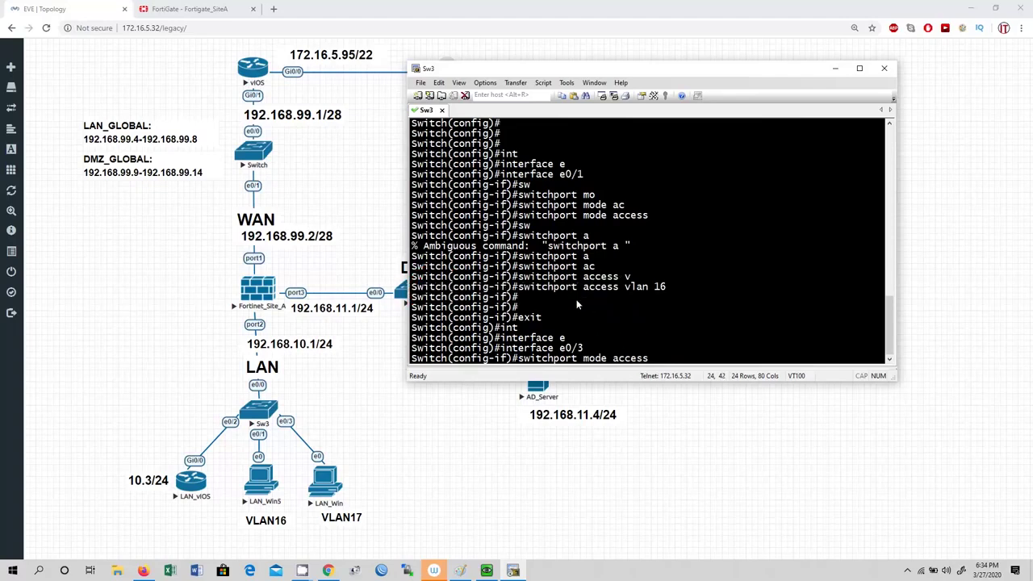
key("Return")
key("Up")
key("Up")
key("Up")
key("Up")
key("Up")
key("Up")
key("BackSpace")
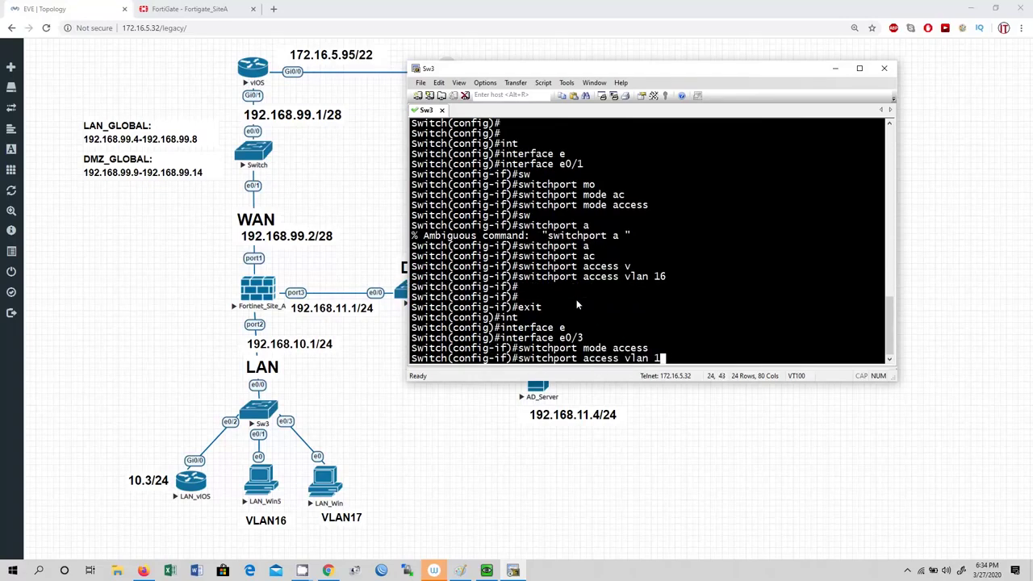
type("7")
key("Return")
key("Return")
key("Return")
type("exit")
key("Return")
key("Return")
key("Return")
key("Return")
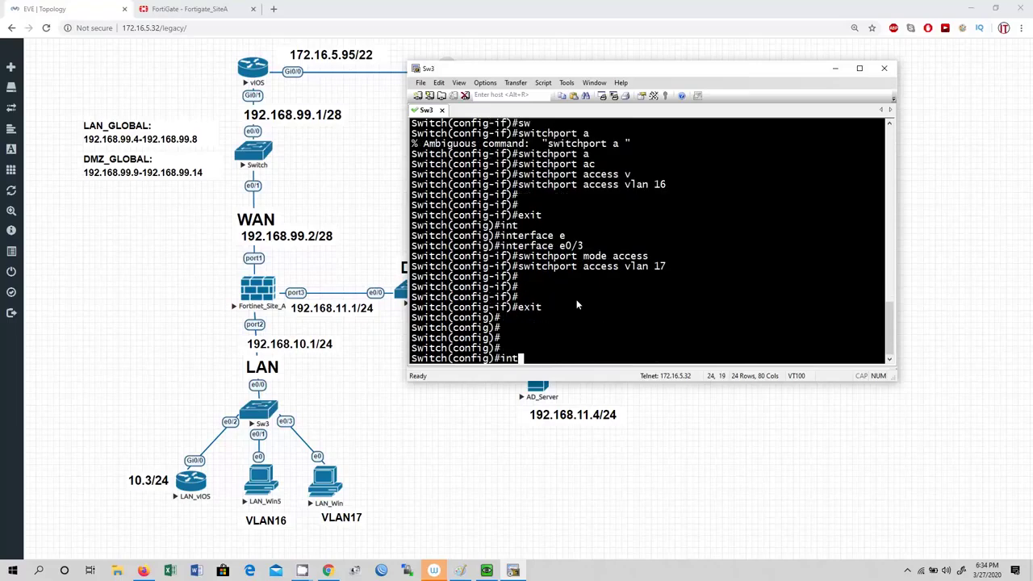
type("int")
key("Tab")
type("e")
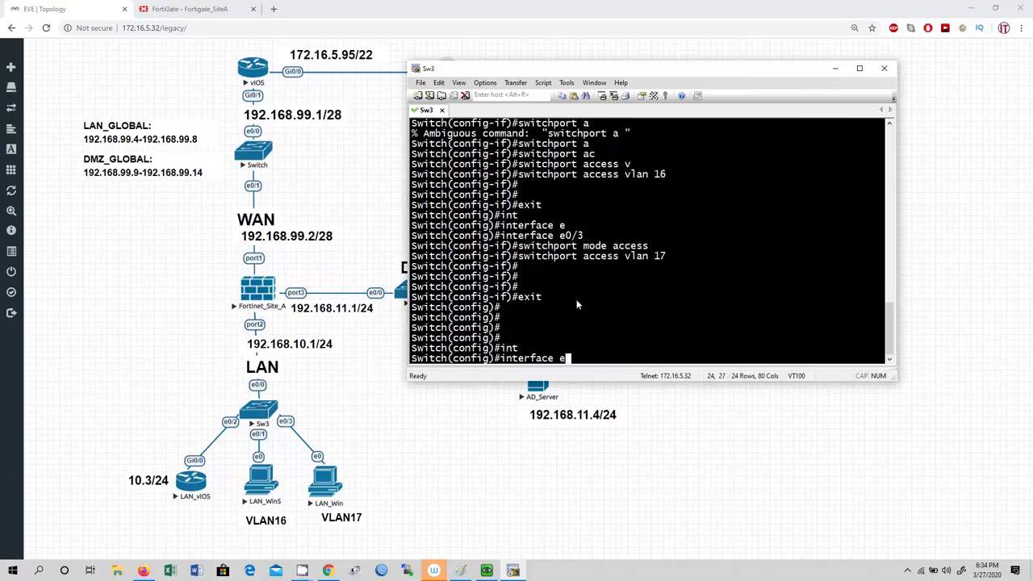
key("Tab")
Step: Give interface vlan 16 the address 192.168.16.2/24, enable it, and exit
type("vla")
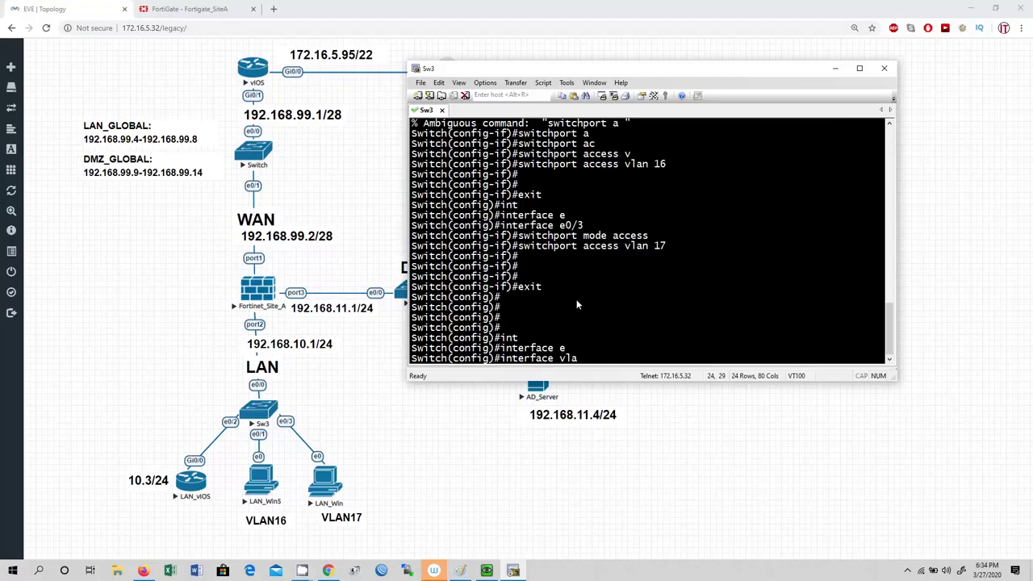
key("Tab")
type("16")
key("Return")
type("ip add")
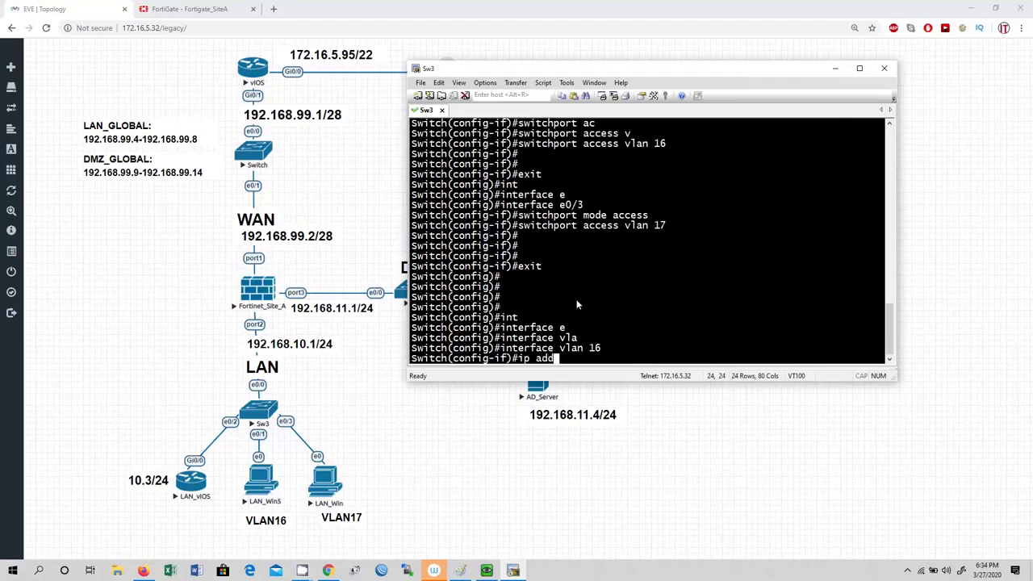
key("Tab")
type("192.")
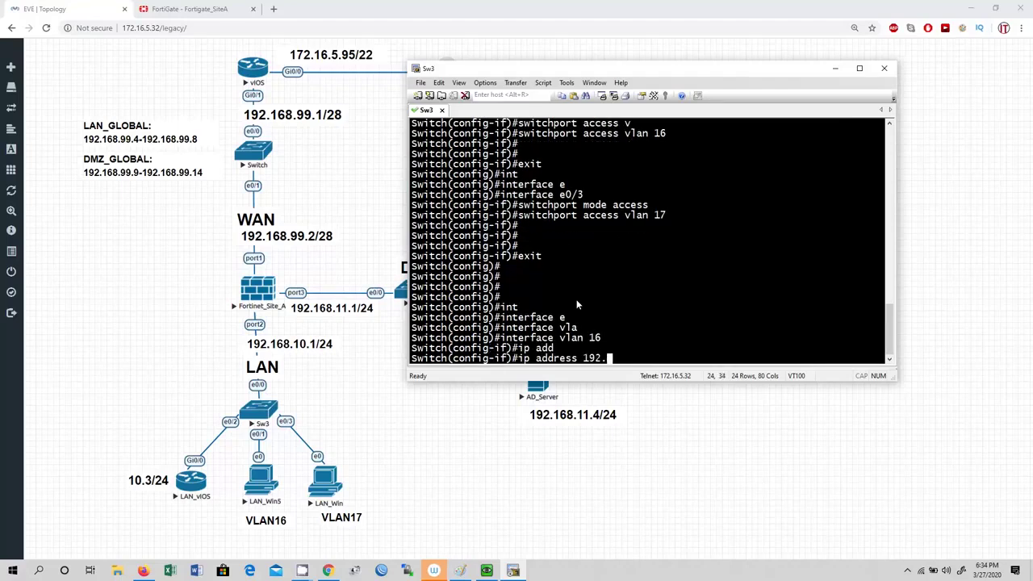
type("168.16.2 255.255.255.0")
key("Return")
type("no sh")
key("Tab")
key("Return")
type("exit")
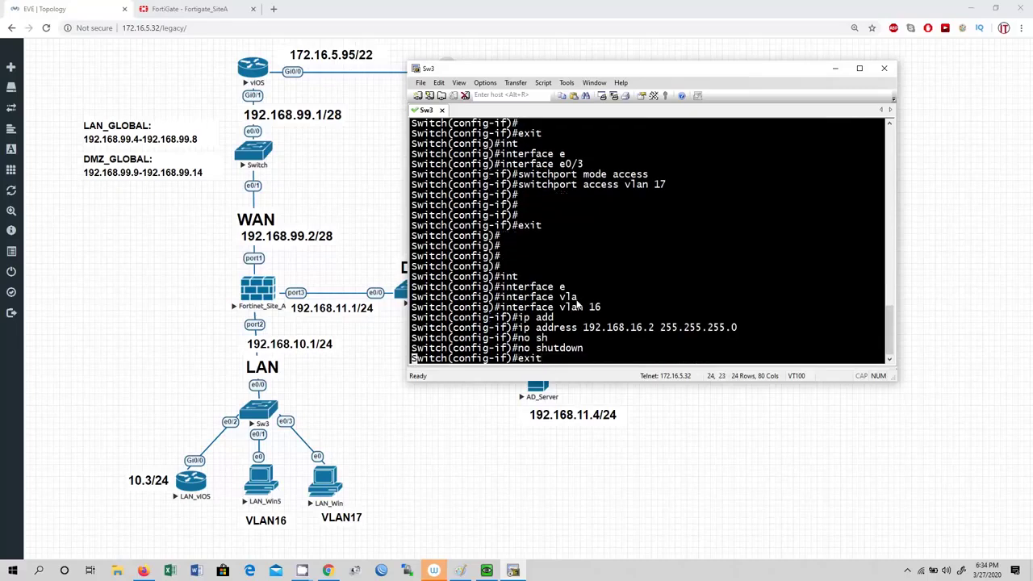
key("Return")
Step: Give interface vlan 17 the address 192.168.17.2/24 and enable it
key("Up")
key("Up")
key("Up")
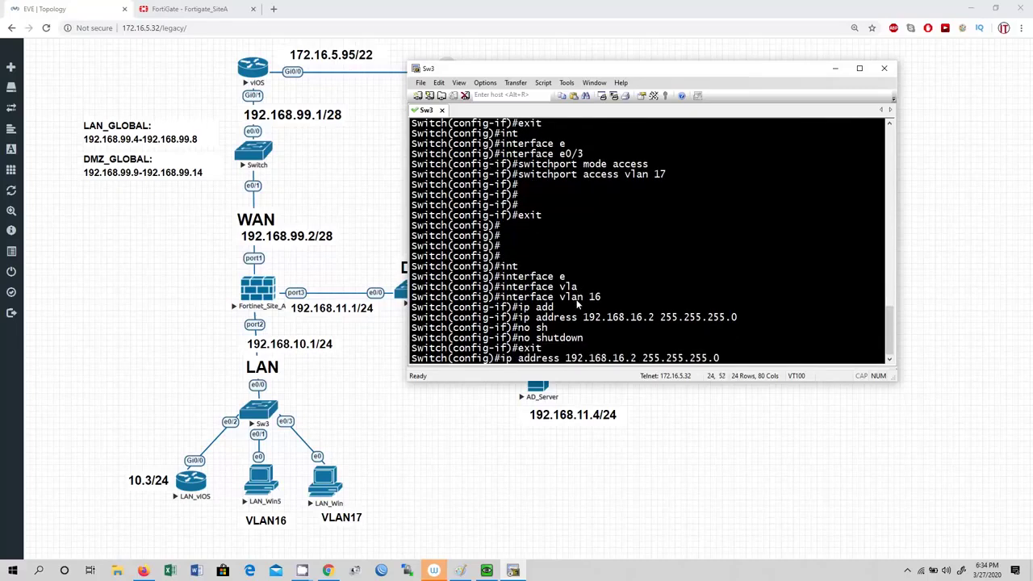
key("Up")
key("Up")
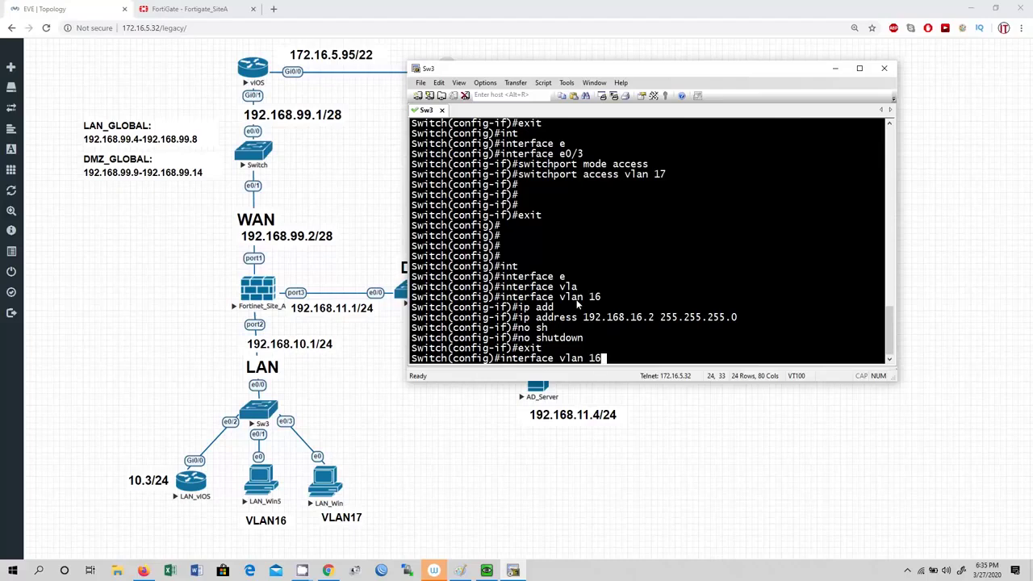
key("BackSpace")
type("7")
key("Return")
key("Return")
key("Up")
key("Up")
key("Up")
key("Up")
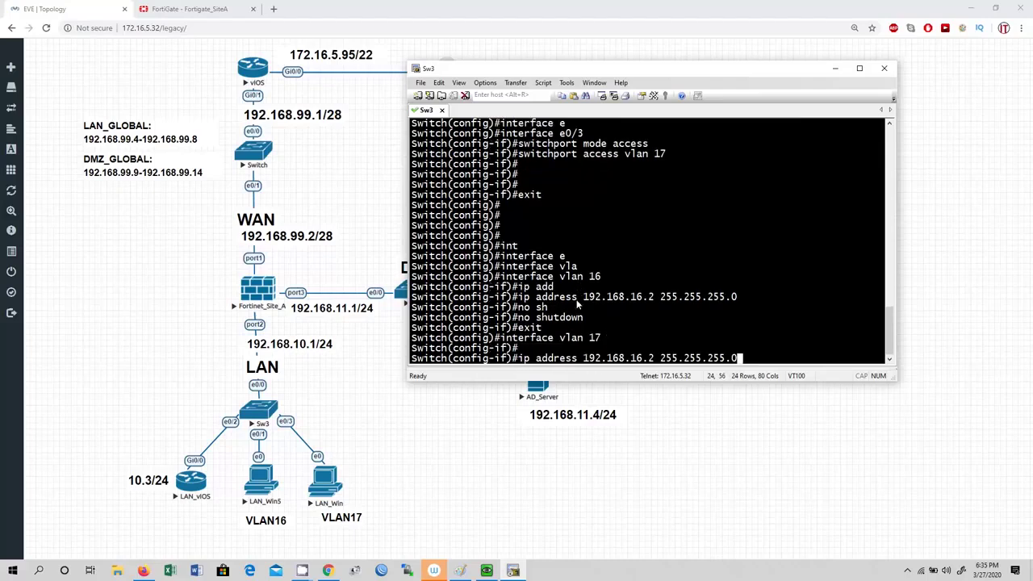
key("Left")
key("Left")
key("Left")
key("Left")
key("Left")
key("Left")
key("Left")
key("Left")
key("Left")
key("Left")
key("Left")
key("Left")
key("Left")
key("Left")
key("Left")
key("Left")
key("Left")
key("Delete")
type("7")
key("Return")
key("Return")
key("Return")
type("no sh")
key("Tab")
Step: Leave configuration mode and save the Sw3 configuration with wr
key("Return")
key("Return")
key("Return")
type("end")
key("Return")
type("wr")
key("Return")
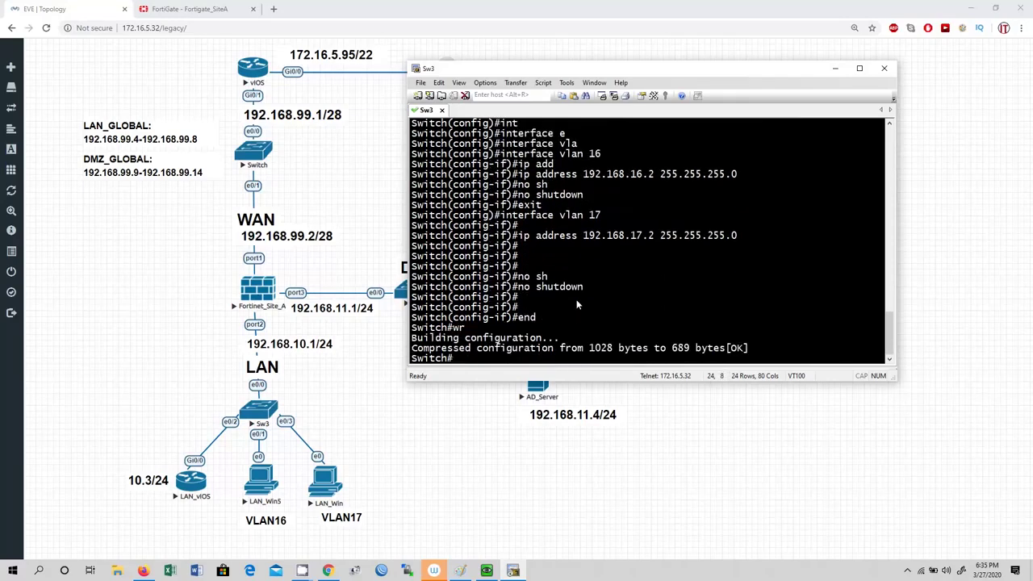
Step: Open the Sw4 console in SecureCRT and enter global configuration mode
left_click(400, 292)
left_click(533, 99)
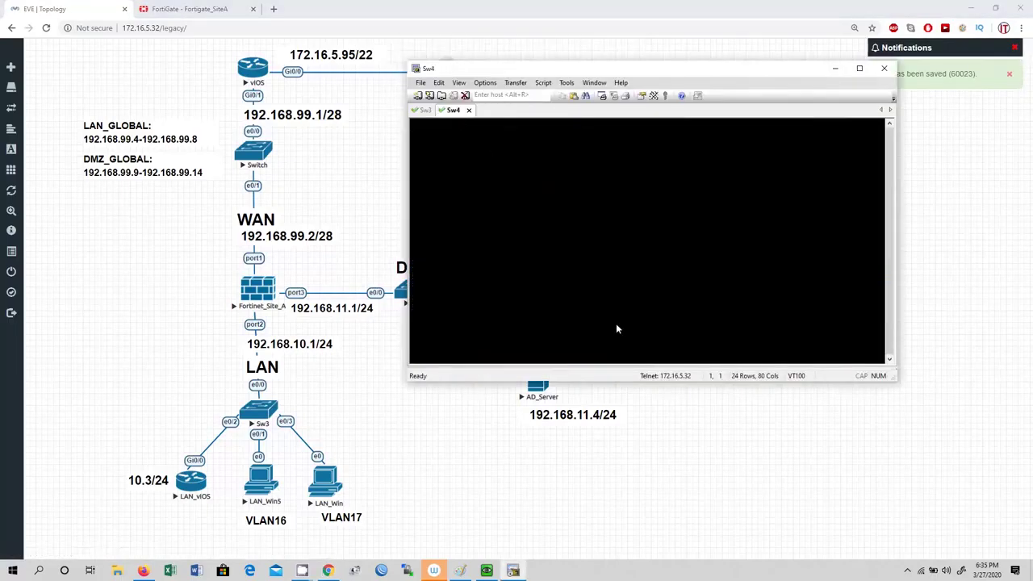
key("Return")
key("Return")
key("Return")
key("Return")
key("Return")
type("ena")
key("Return")
key("Return")
type("conf t")
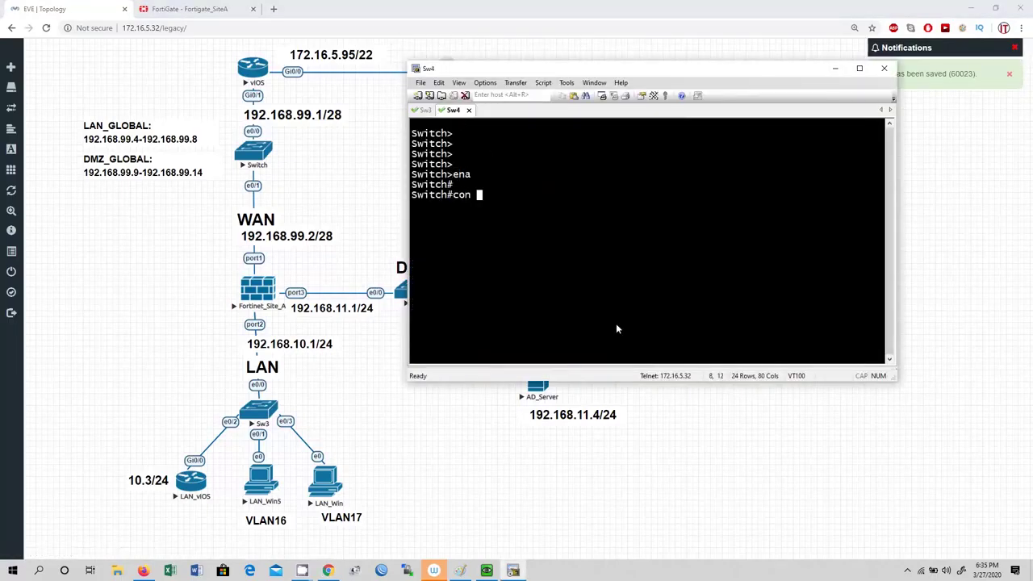
key("Return")
key("Return")
Step: Enter the configuration of interface Ethernet0/0
key("Return")
key("Return")
key("Return")
type("int")
key("Tab")
type("e")
key("Tab")
type("0/0")
key("Return")
Step: Set dot1q trunk encapsulation on Ethernet0/0
type("sw")
key("Tab")
type("tr")
key("Tab")
type("envc")
key("Tab")
key("BackSpace")
key("BackSpace")
key("BackSpace")
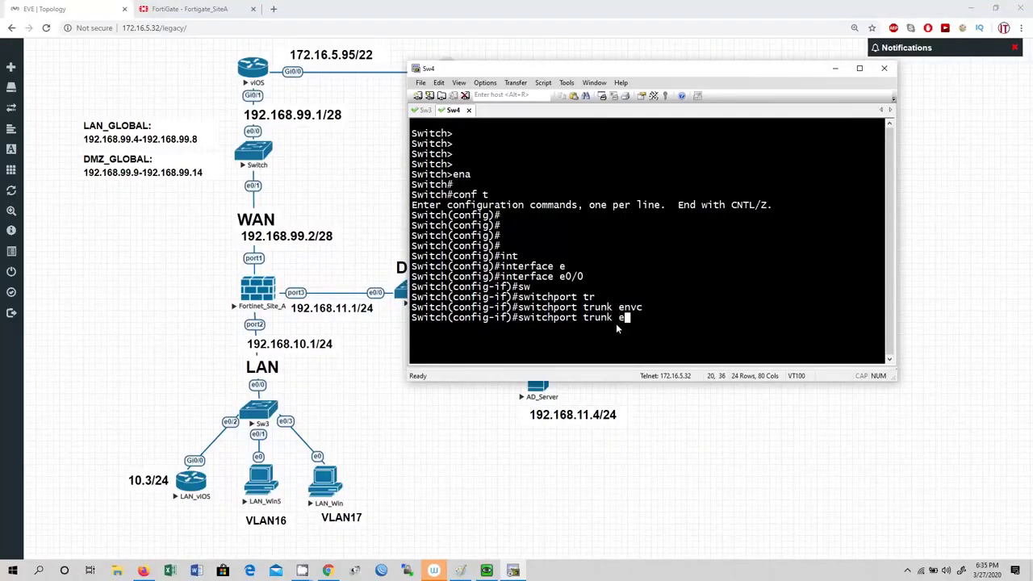
type("enc")
key("Tab")
type("d")
key("Tab")
key("Return")
Step: Set Ethernet0/0 to switchport mode trunk
type("sw")
key("Tab")
type("mo")
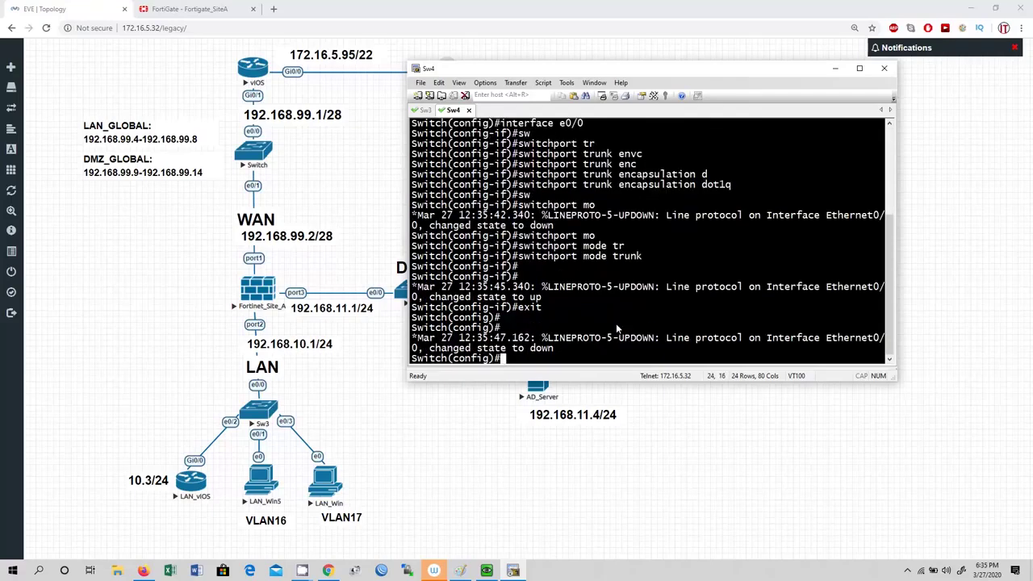
type("int")
key("Tab")
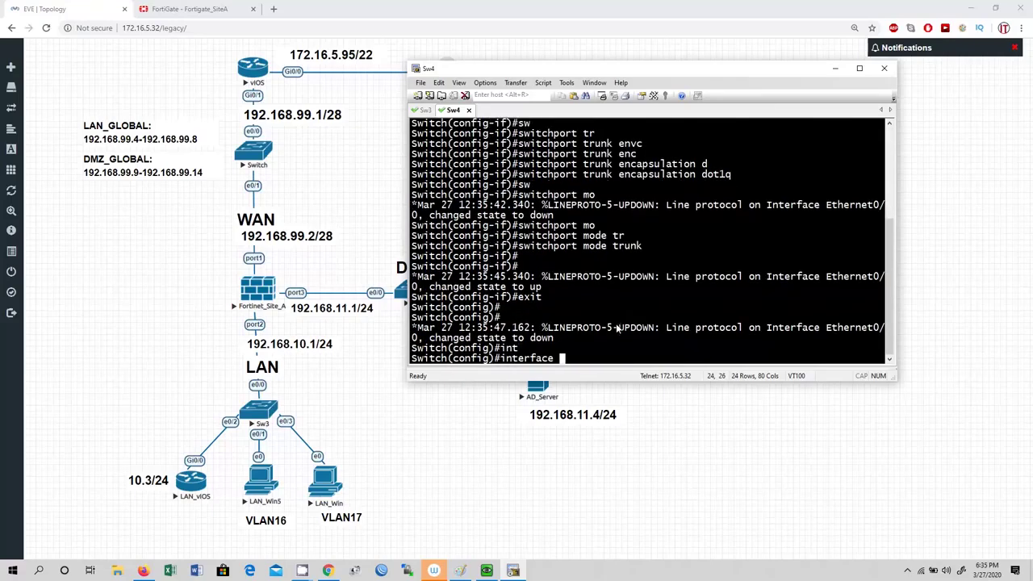
key("BackSpace")
key("BackSpace")
key("BackSpace")
key("BackSpace")
key("BackSpace")
key("BackSpace")
key("BackSpace")
key("BackSpace")
key("BackSpace")
key("BackSpace")
Step: Create VLAN 18 and exit VLAN configuration mode
type("vla")
key("Tab")
type("18")
key("Return")
key("Return")
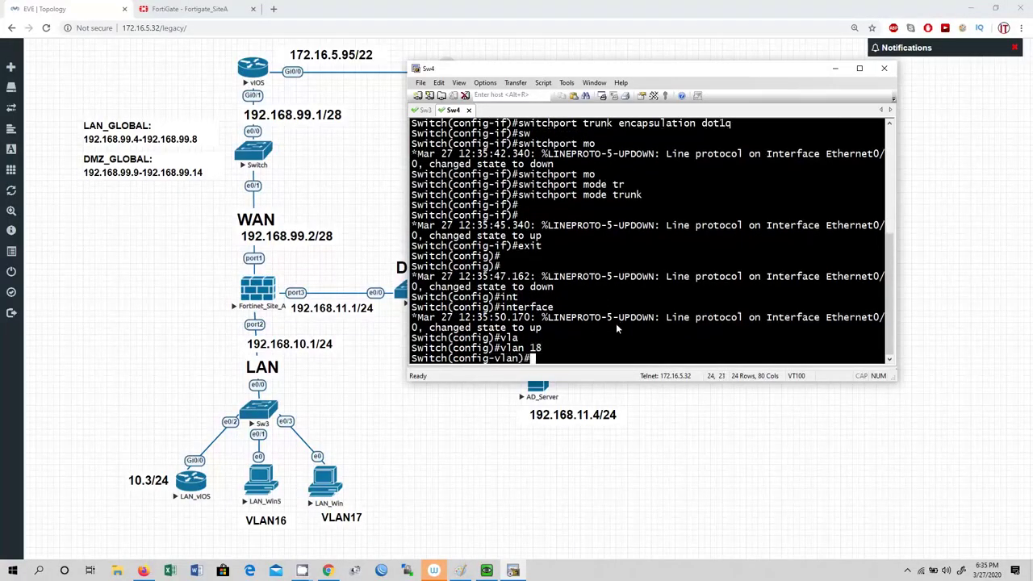
type("exit")
key("Return")
type("int")
key("Tab")
Step: Set Sw4 port Ethernet0/1 to switchport access mode
left_click_drag(533, 68, 749, 106)
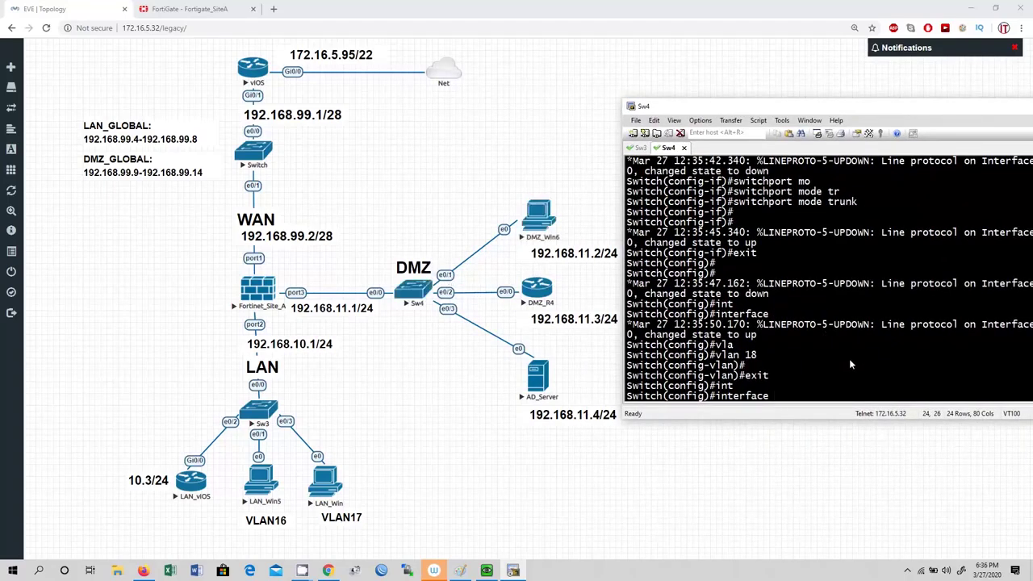
type("e")
key("Tab")
type("th")
key("Tab")
type("ernet 0/1")
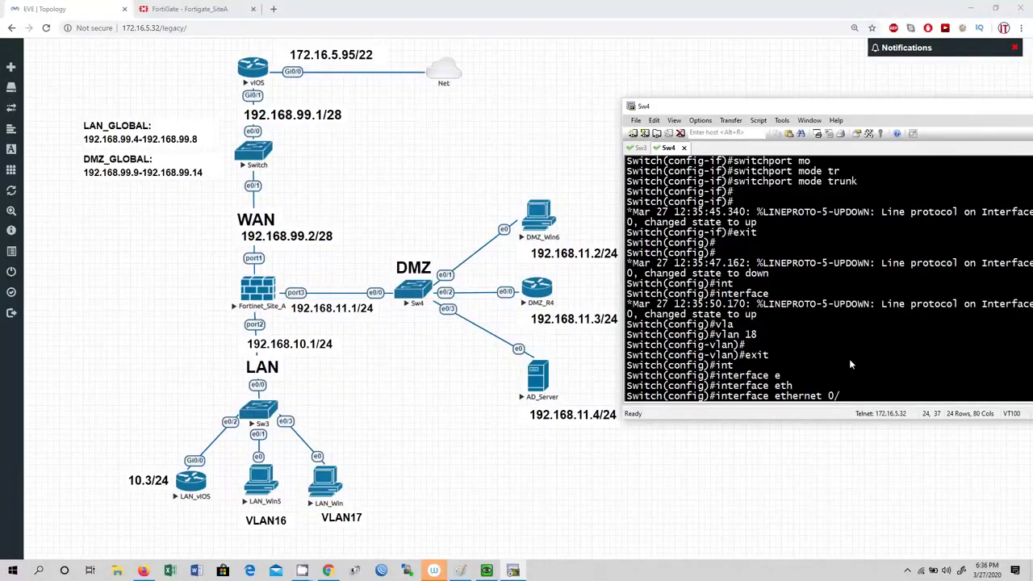
key("Return")
type("sw")
key("Tab")
type("mo")
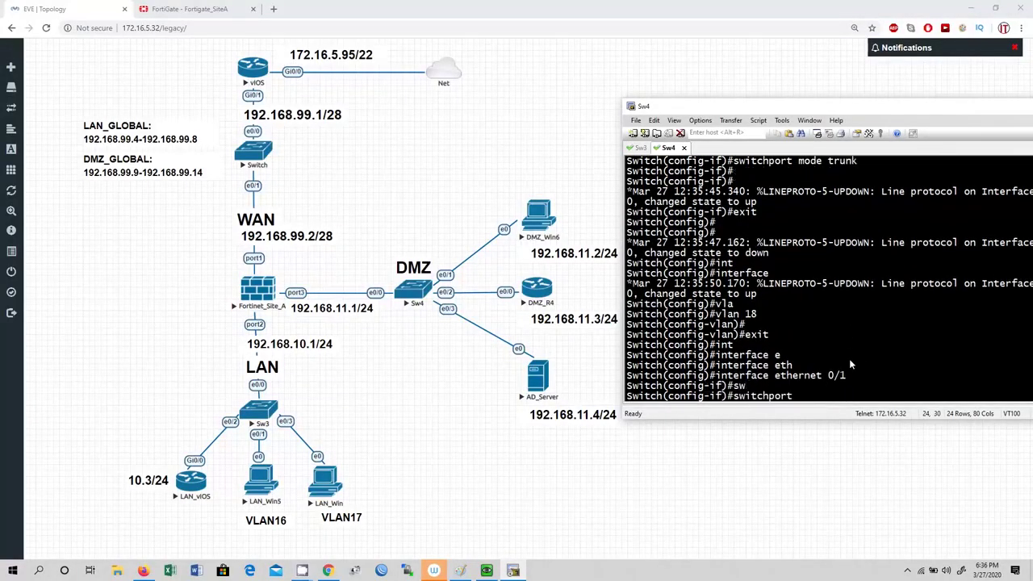
key("Tab")
type("ac")
key("Tab")
key("Return")
Step: Assign Ethernet0/1 to access VLAN 18
type("sw")
key("Tab")
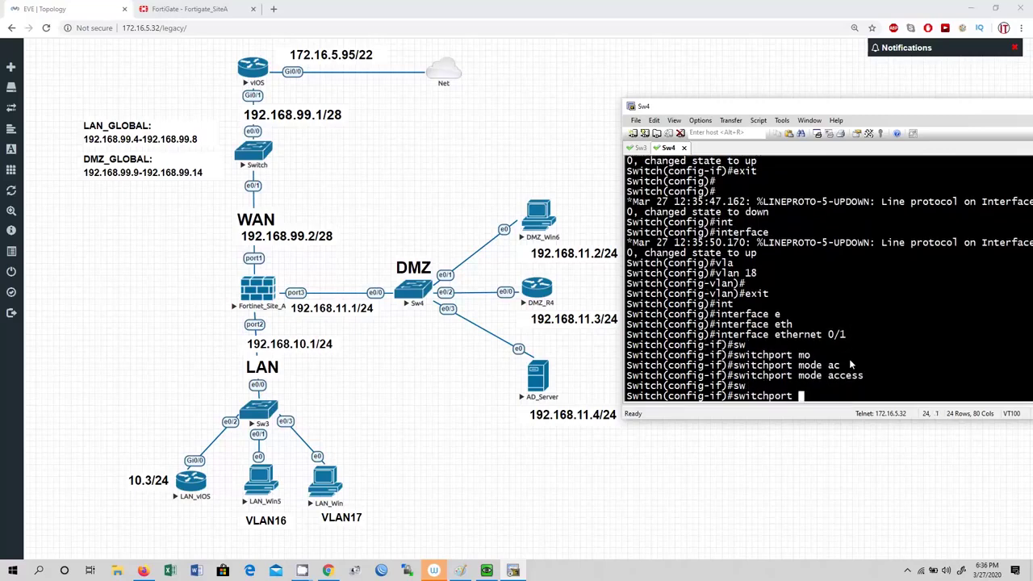
type("ac")
key("Tab")
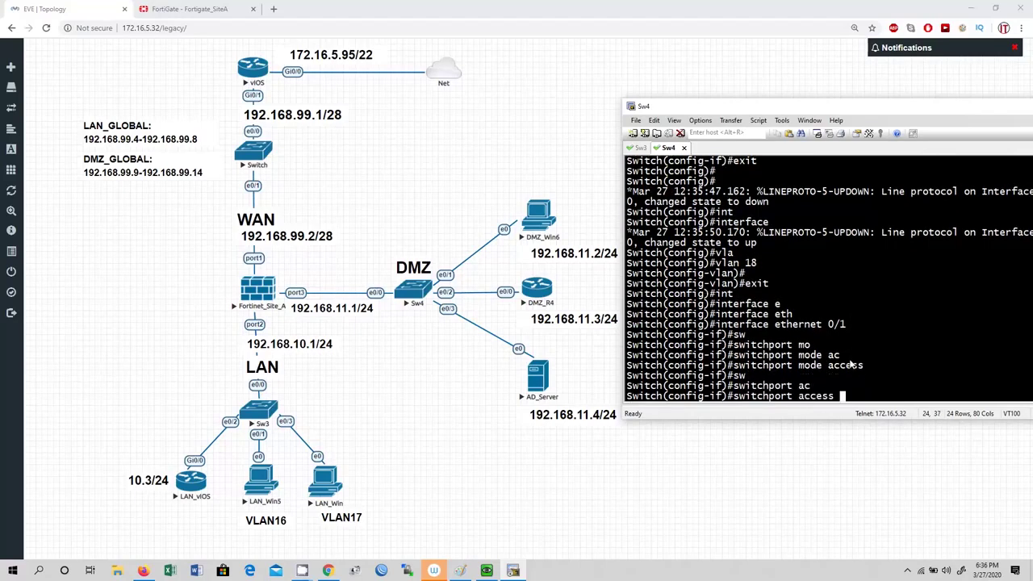
type("v")
key("Tab")
type("18")
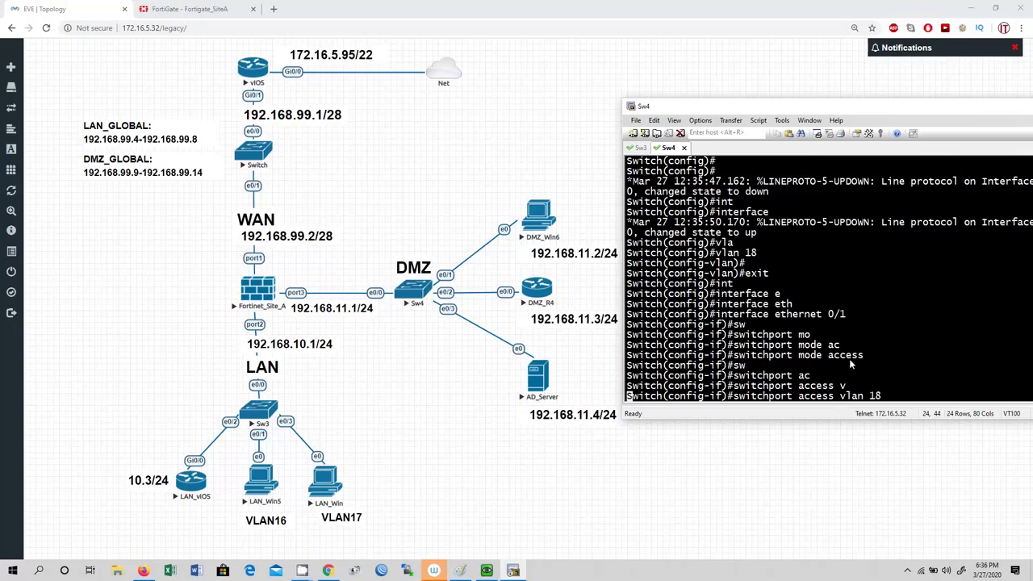
key("Return")
Step: Apply the same access mode and VLAN 18 settings to Ethernet0/3
type("exit")
key("Return")
type("exit")
key("Up")
key("Up")
key("Up")
key("Up")
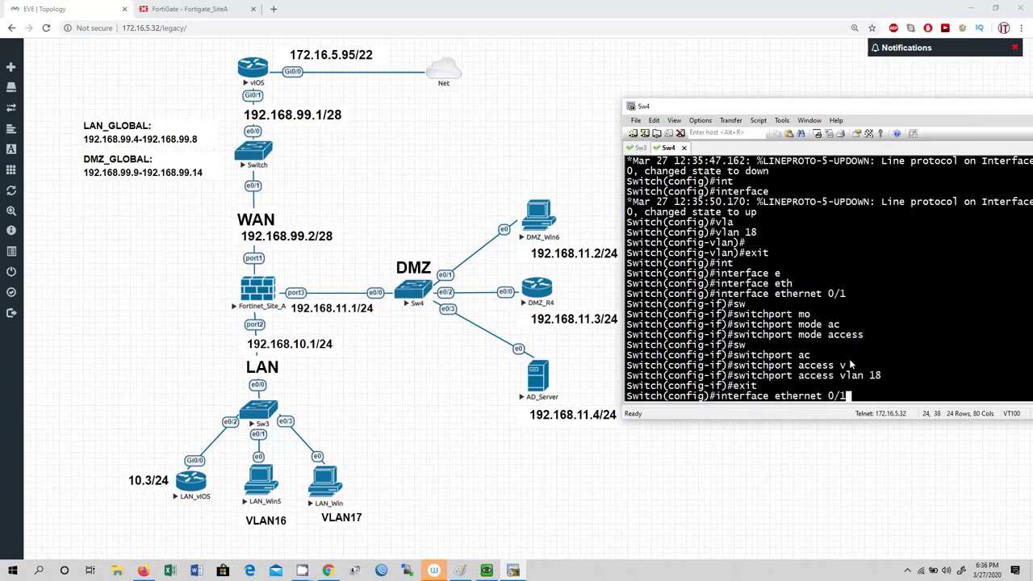
key("BackSpace")
type("3")
key("Return")
key("Up")
key("Up")
key("Up")
key("Up")
key("Return")
key("Up")
key("Up")
key("Up")
key("Up")
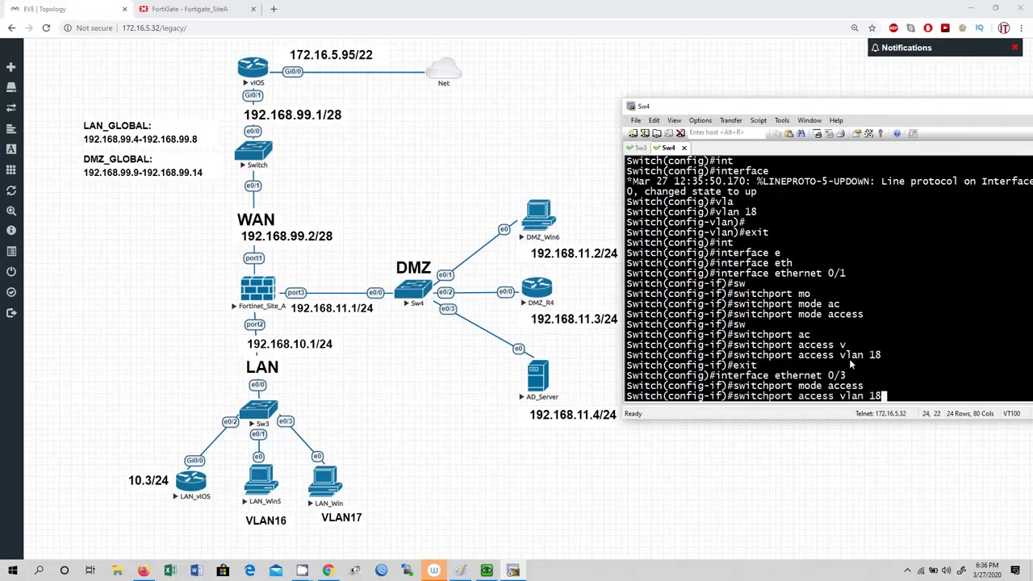
key("Return")
key("Return")
key("Return")
key("Return")
Step: Leave configuration mode with 'end' and re-enter it with 'conf t'
type("end")
key("Return")
type("conf t")
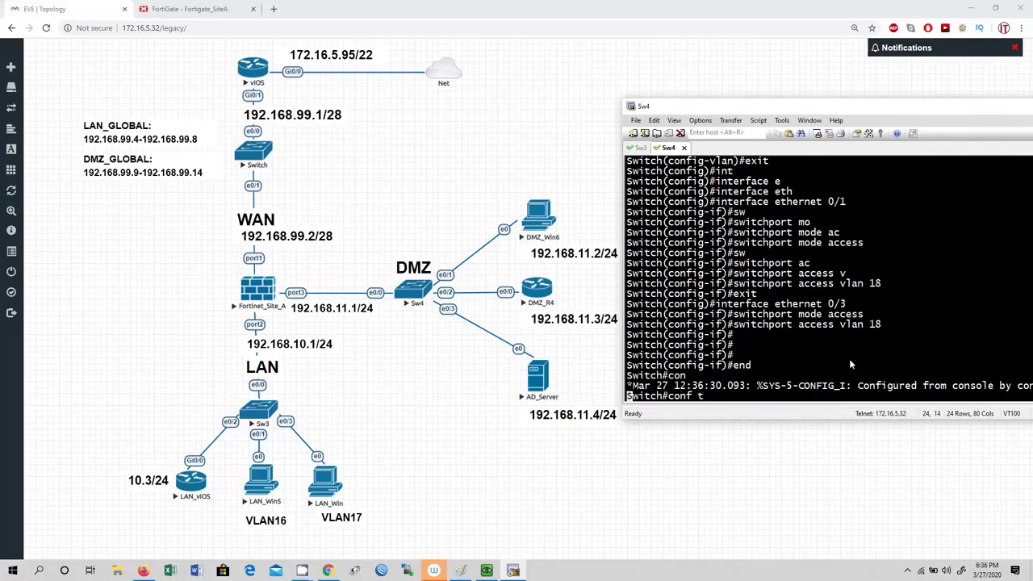
key("Return")
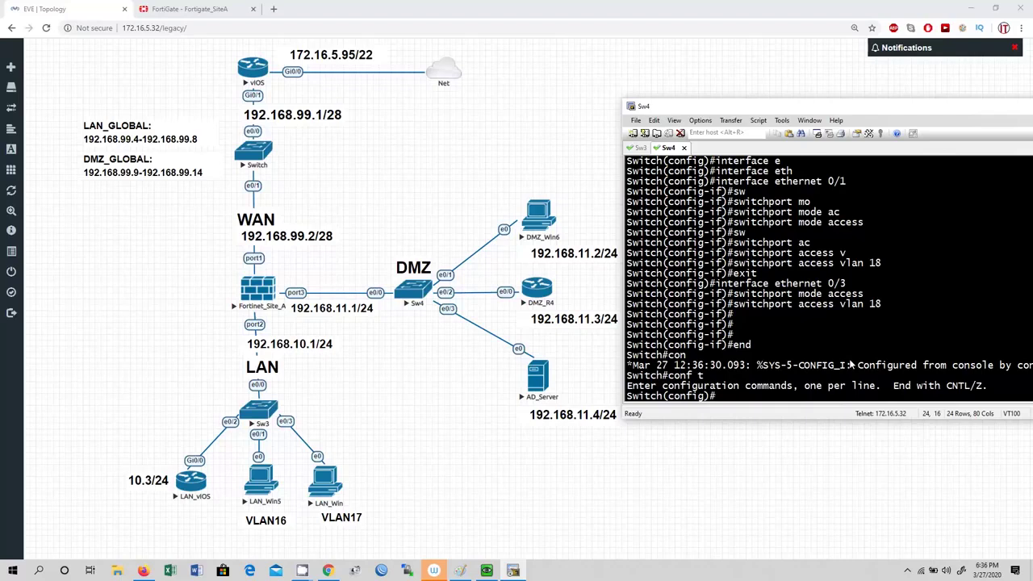
Step: Enter the interface vlan 18 configuration on Sw4
type("int")
key("Tab")
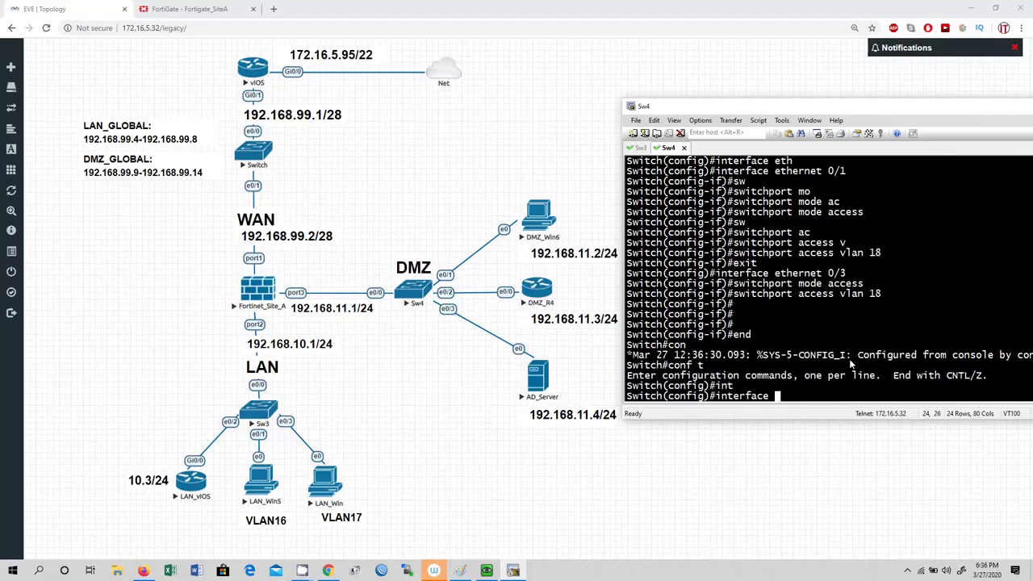
type("vla")
key("Tab")
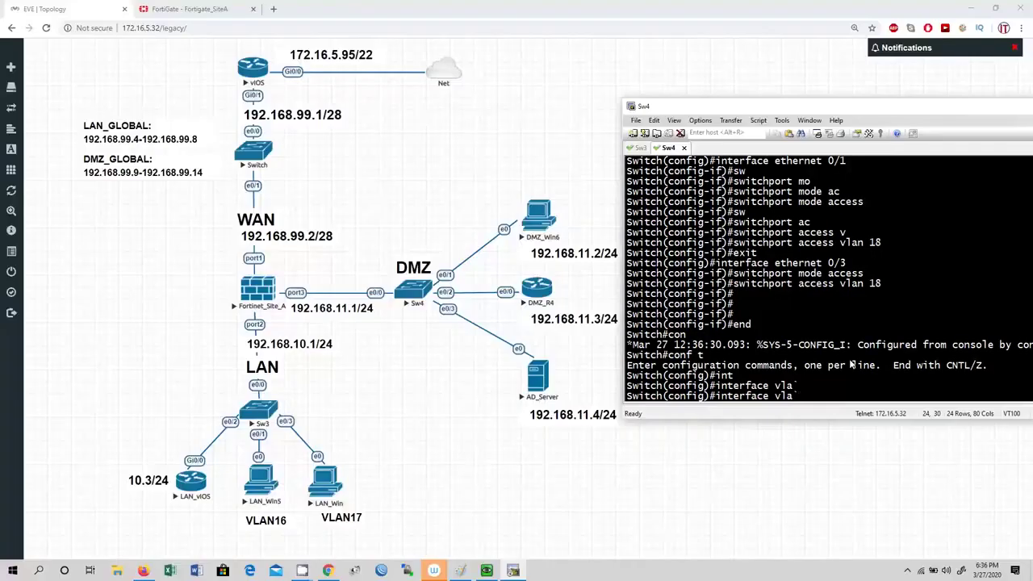
key("Tab")
type("n 18")
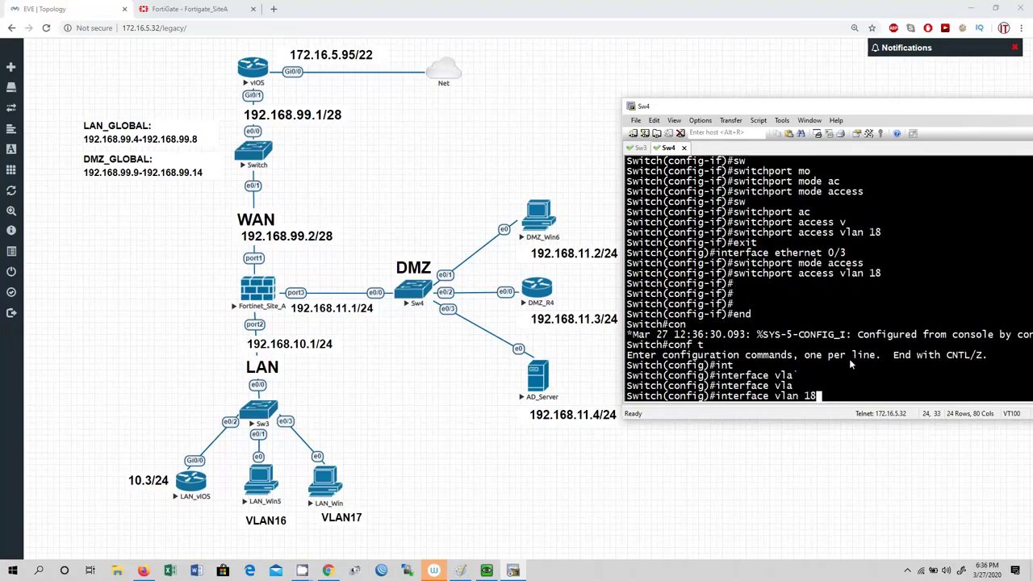
key("Return")
Step: Assign IP address 192.168.18.2 255.255.255.0 to the VLAN 18 interface
type("ipa dd")
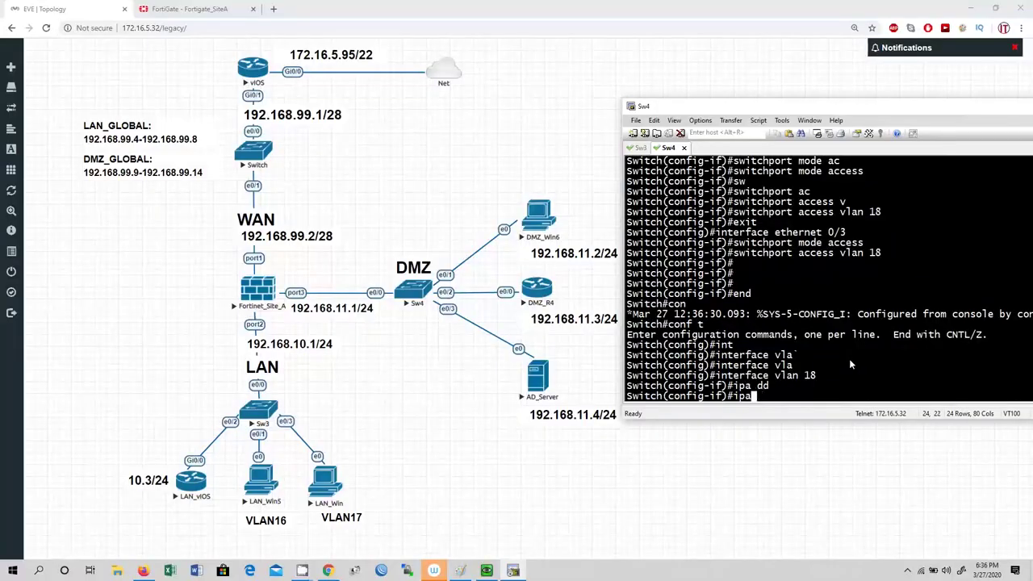
key("Tab")
key("BackSpace")
type("add")
key("Tab")
type("18")
key("BackSpace")
type("92.168.1")
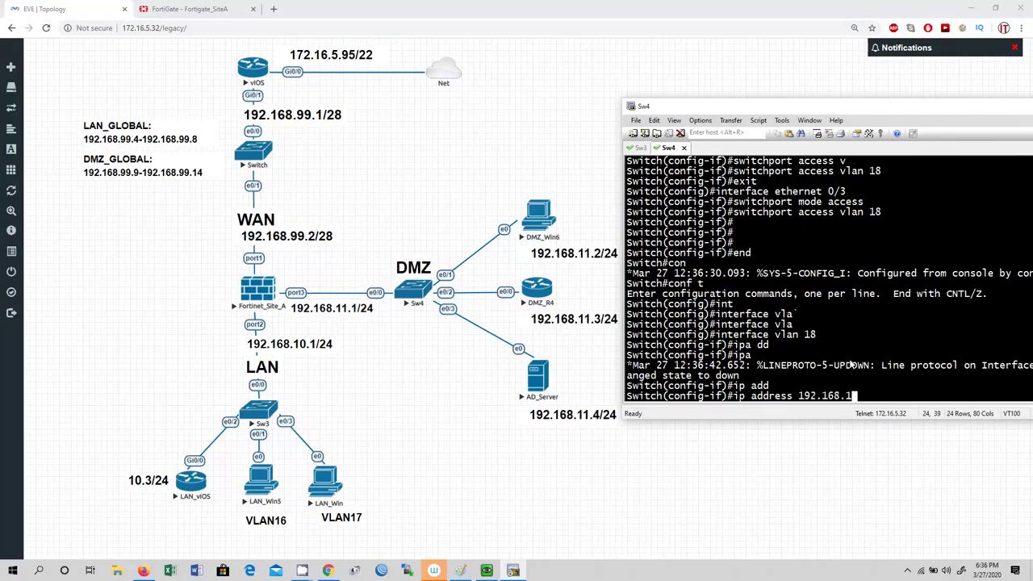
type("8.2 255.255.255.0")
key("Return")
Step: Bring the interface up with 'no shutdown', exit, and enter 'sh ip int br'
type("no sh")
key("Tab")
key("Return")
type("end")
key("Return")
key("Return")
key("Return")
type("sh ip int br")
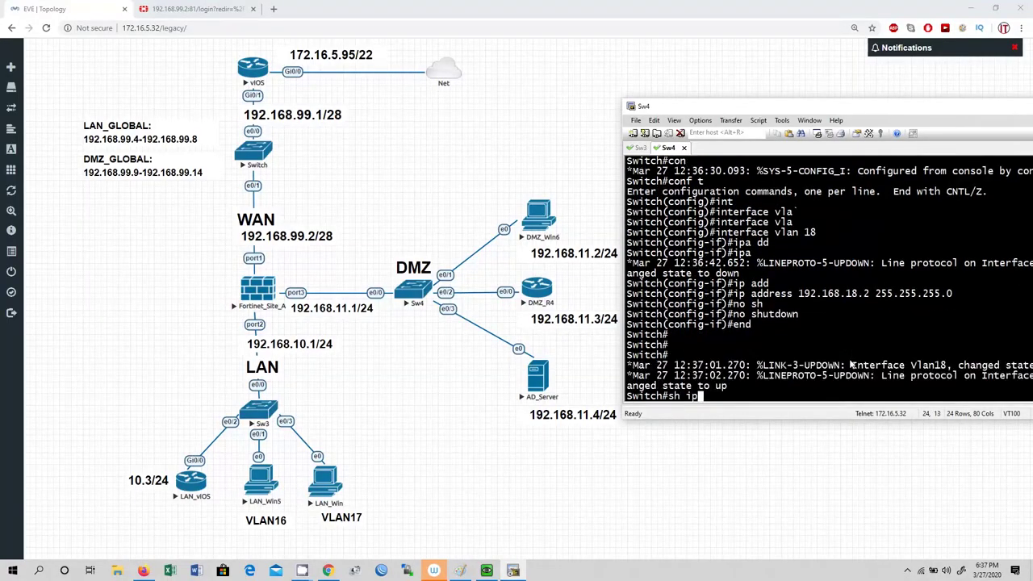
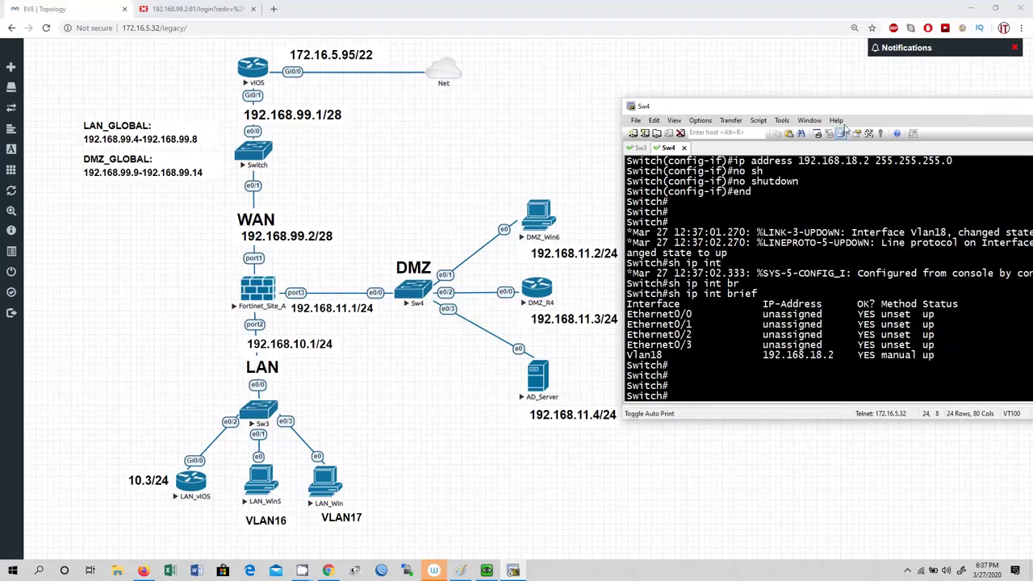
Step: On Sw4, confirm that interface Vlan18 shows as up
left_click_drag(807, 105, 757, 103)
double_click(879, 353)
double_click(1008, 353)
left_click(954, 372)
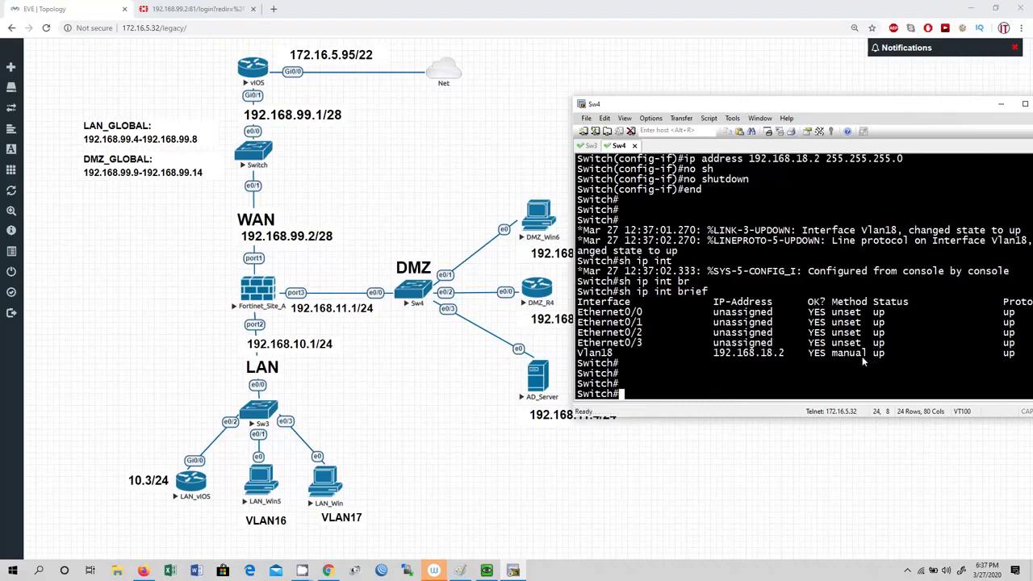
key("Return")
key("Return")
Step: Run show interfaces trunk on Sw4 and confirm VLANs 1 and 18 are forwarding
type("sh itn")
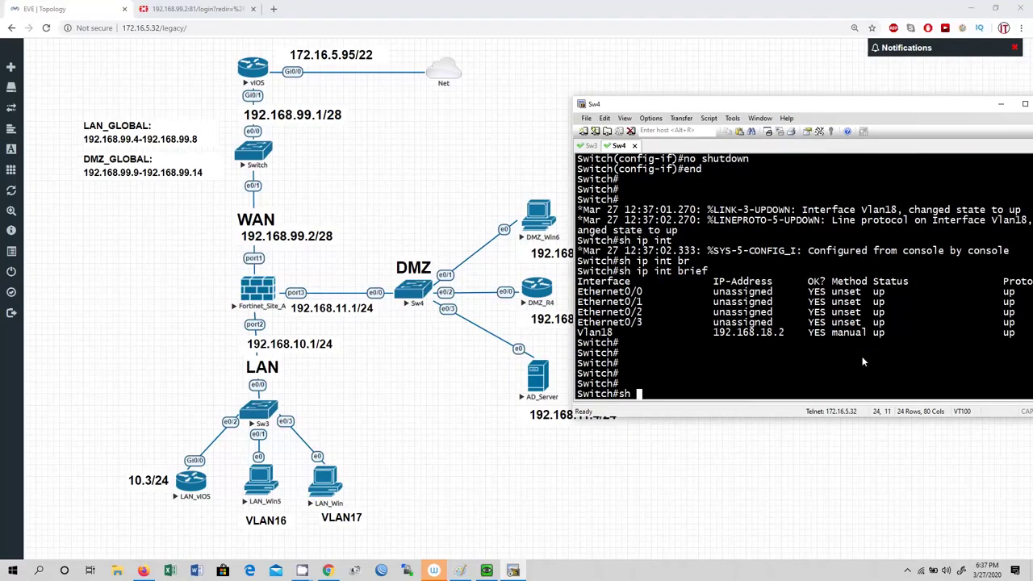
key("Tab")
key("BackSpace")
key("BackSpace")
type("nt")
key("Tab")
type("tr")
key("Tab")
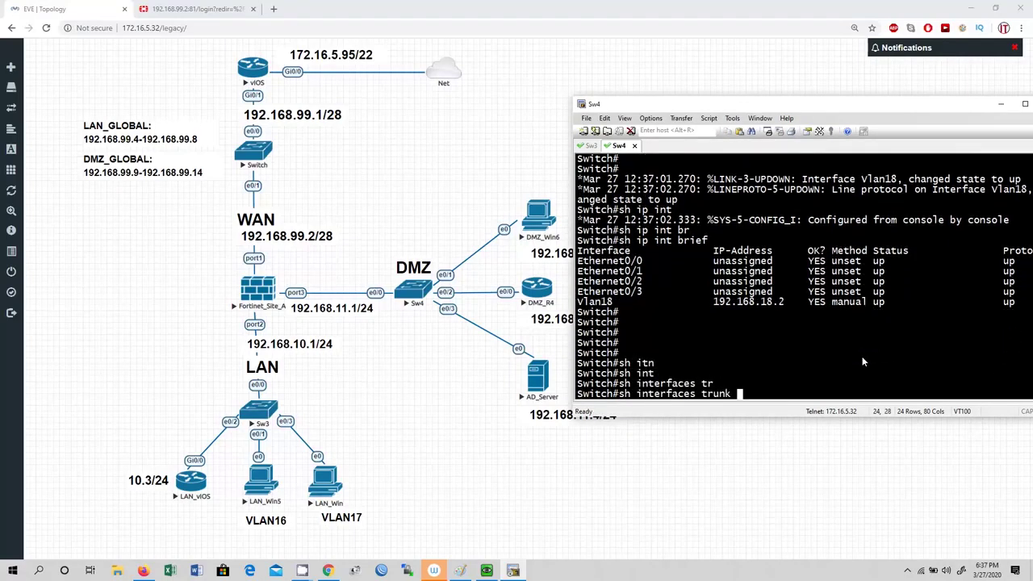
key("Return")
left_click_drag(643, 384, 675, 386)
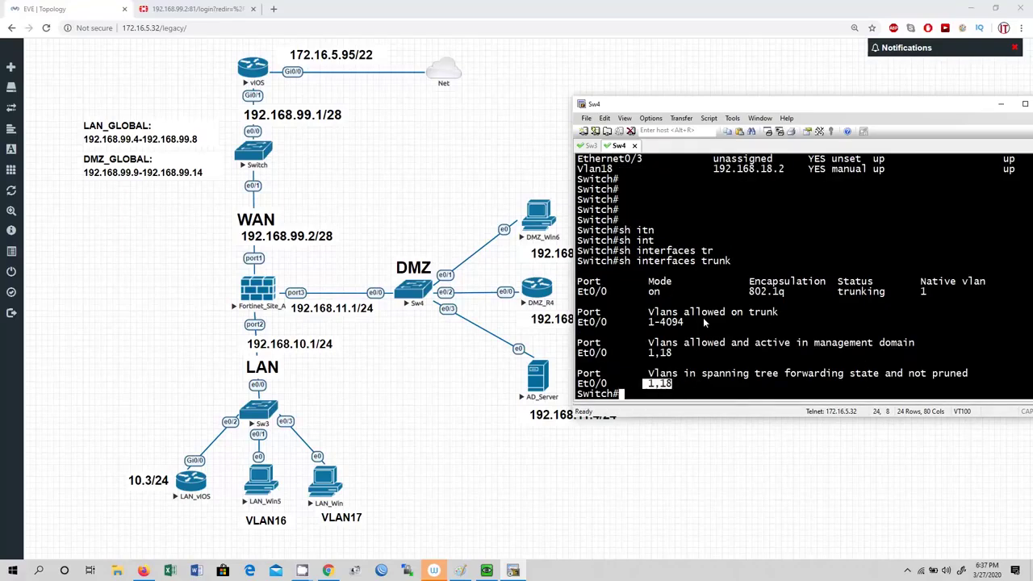
Step: Ping the VLAN18 gateway 192.168.18.1 from Sw4
key("Return")
key("Return")
key("Return")
type("ping 1")
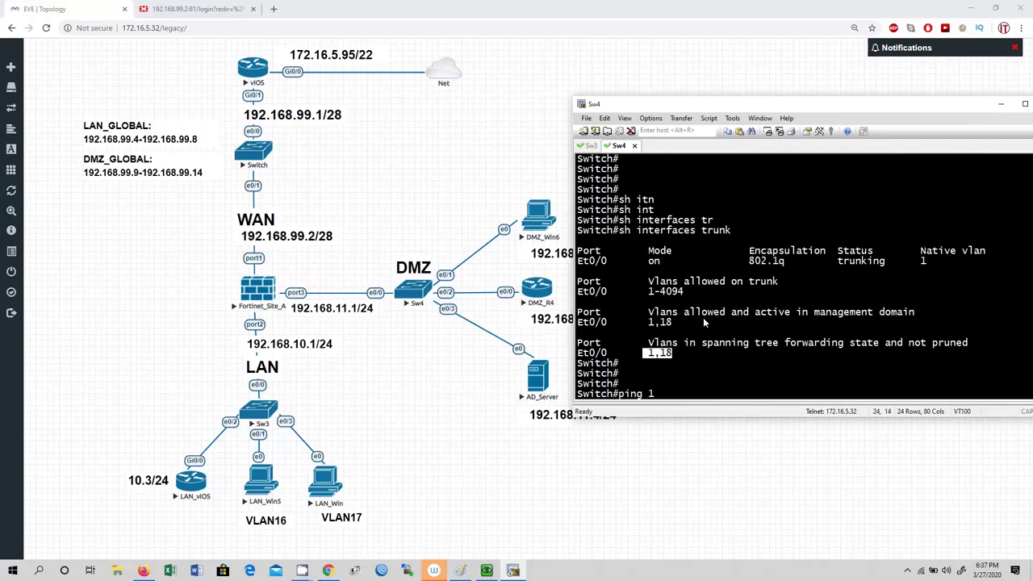
type("92.168.18.1")
key("Return")
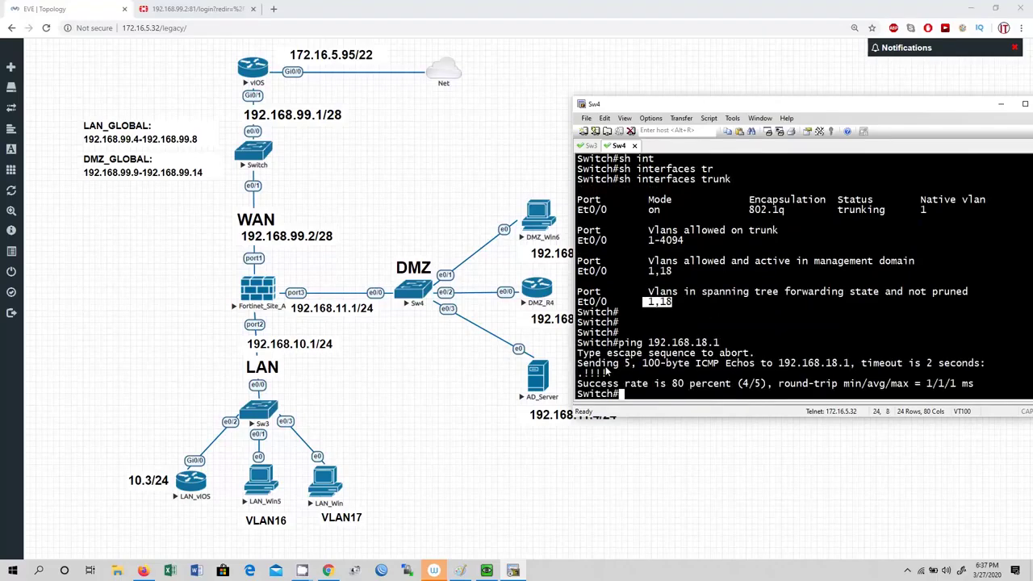
Step: From Sw3, ping the gateways 192.168.16.1 and 192.168.17.1
left_click(592, 145)
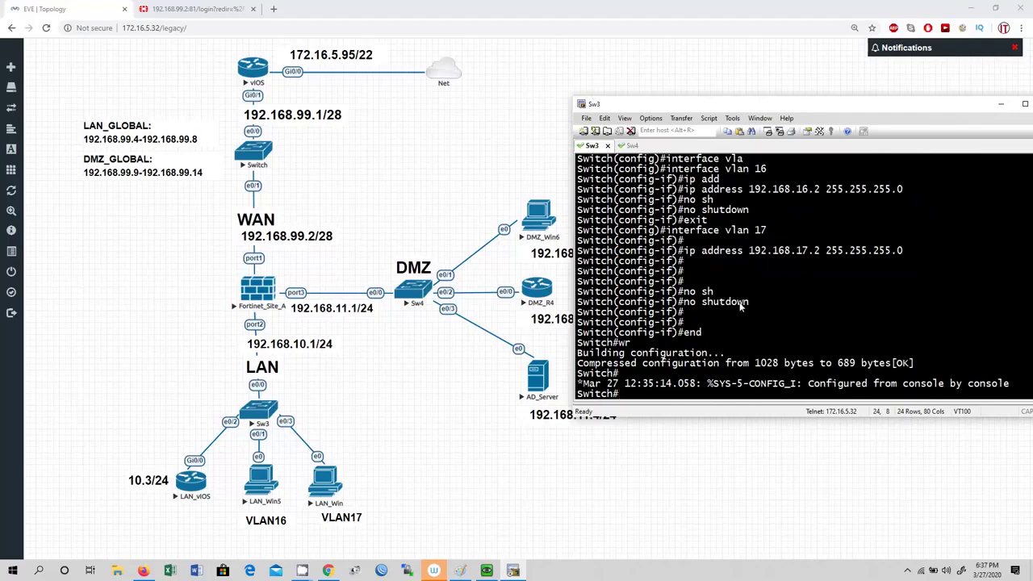
type("ping 192.168.16.1")
key("Return")
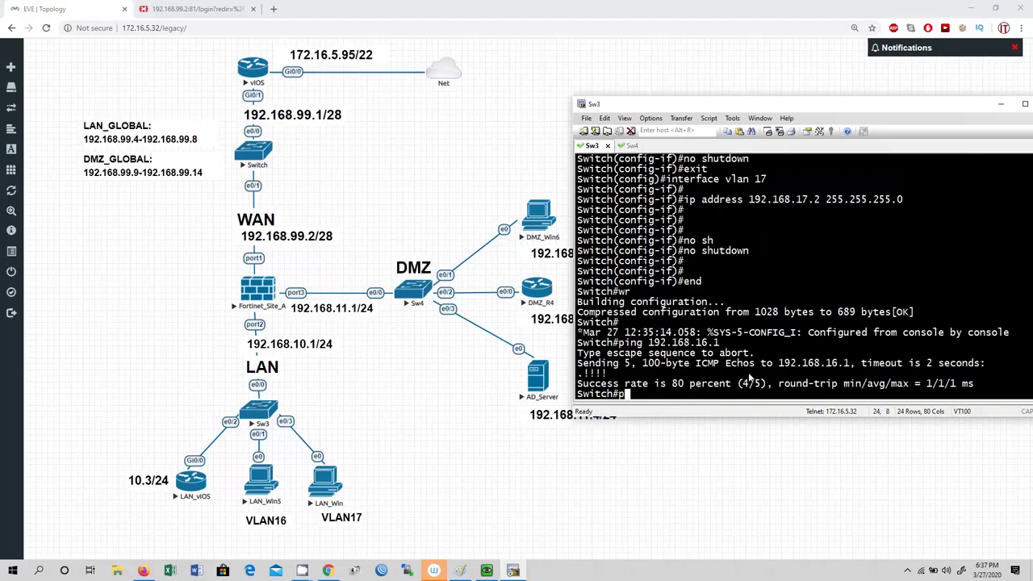
key("Up")
key("BackSpace")
key("BackSpace")
key("BackSpace")
key("BackSpace")
type("17.1")
key("ctrl+a")
key("Return")
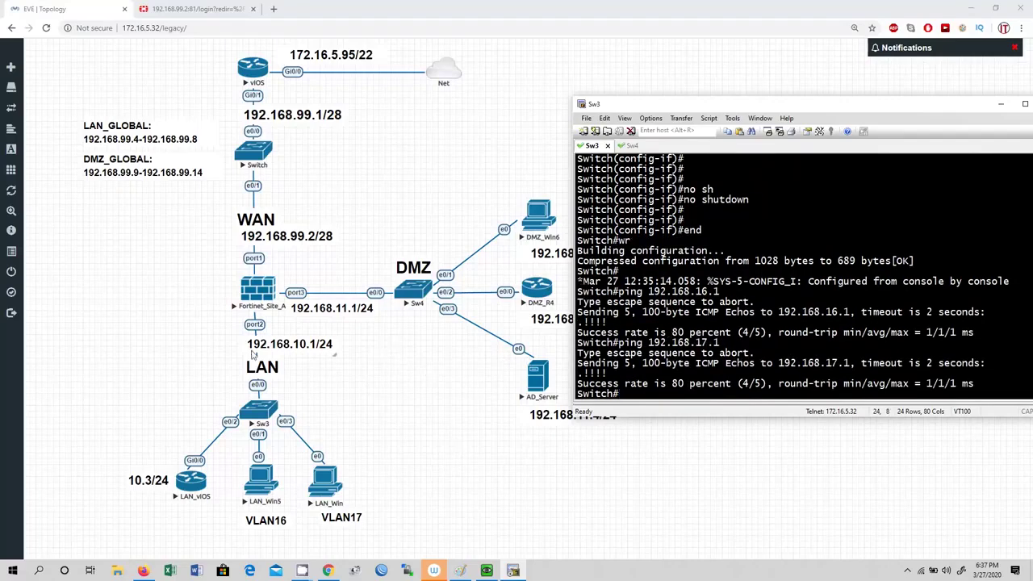
left_click(269, 487)
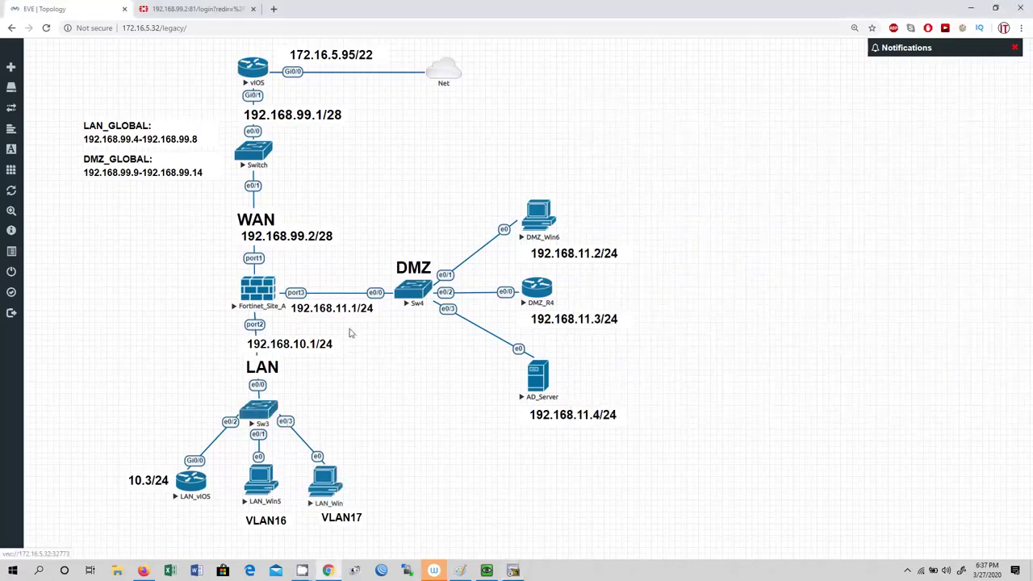
Step: Give LAN_Win5 IPv4 address 192.168.16.3, mask 255.255.255.0 and gateway 192.168.16.1
left_click(263, 485)
left_click(523, 102)
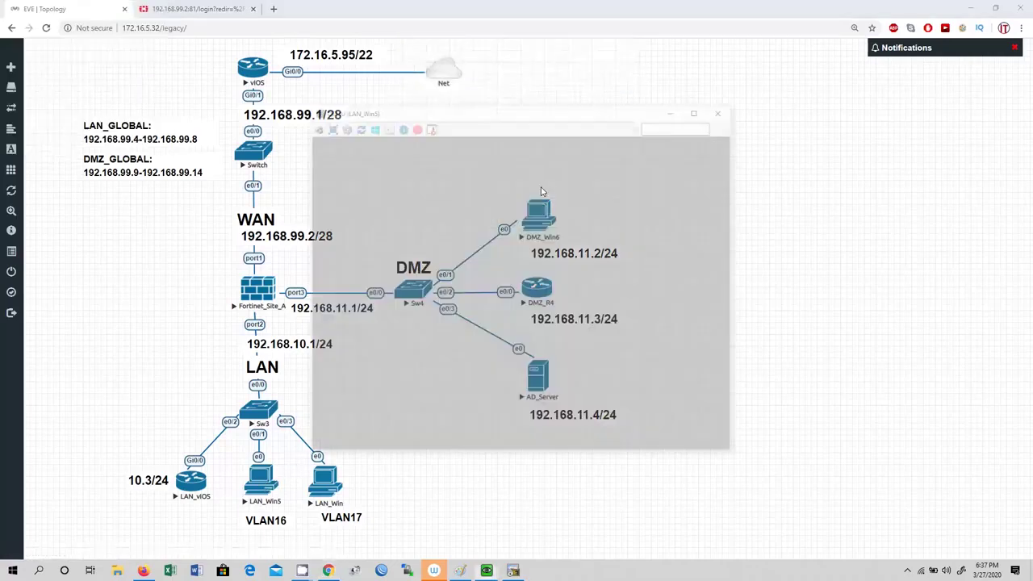
left_click(595, 381)
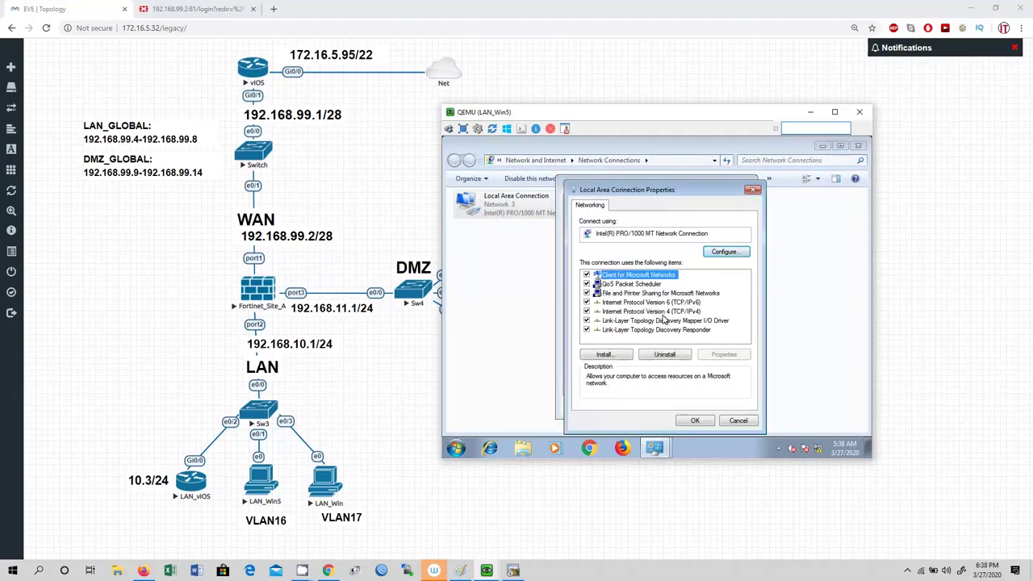
double_click(658, 312)
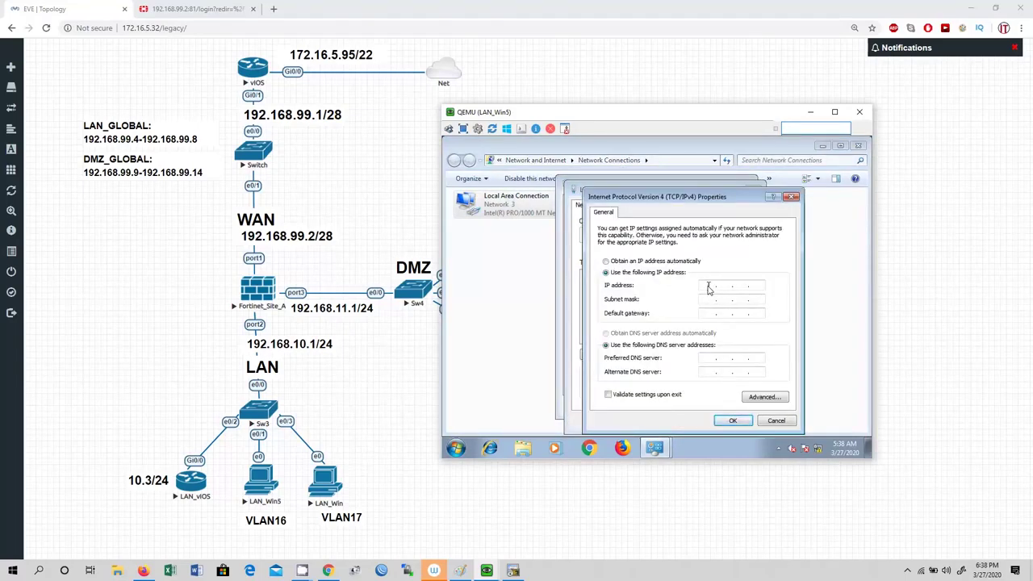
left_click(709, 286)
type("192")
key("Tab")
key("Tab")
type("19216816.1")
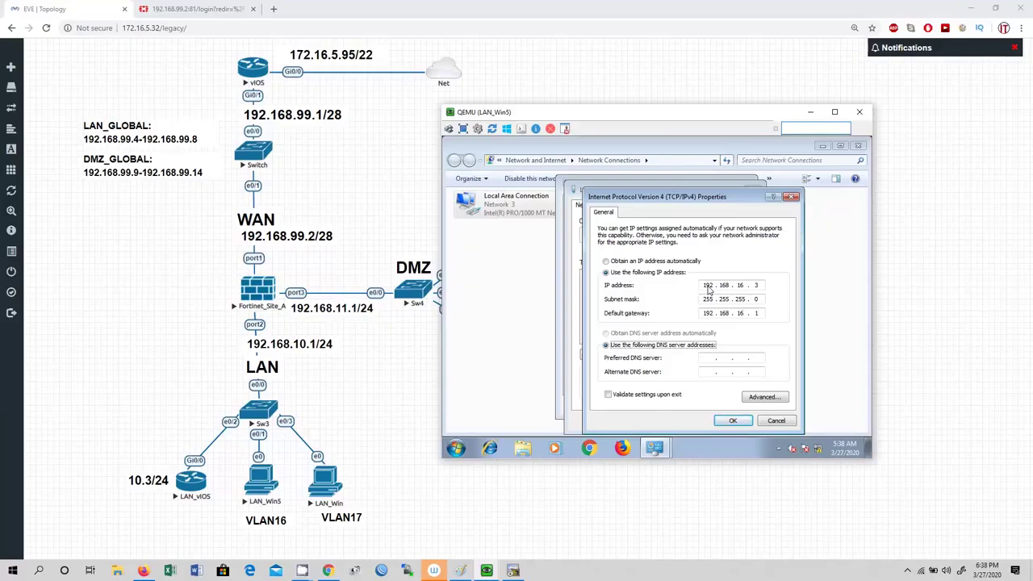
key("Return")
key("Return")
left_click(335, 484)
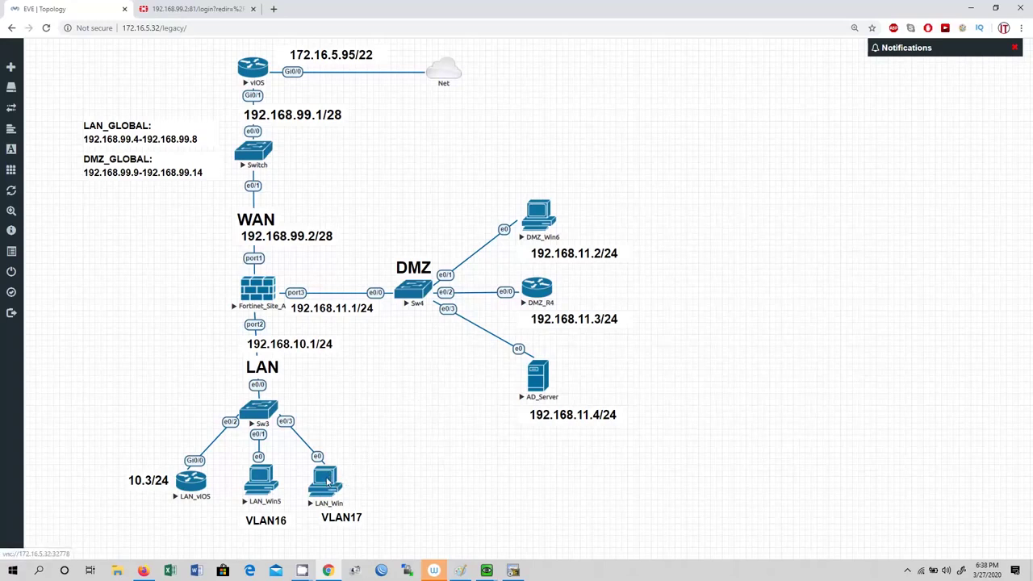
Step: Open LAN_Win's IPv4 adapter settings through ncpa.cpl
left_click(327, 482)
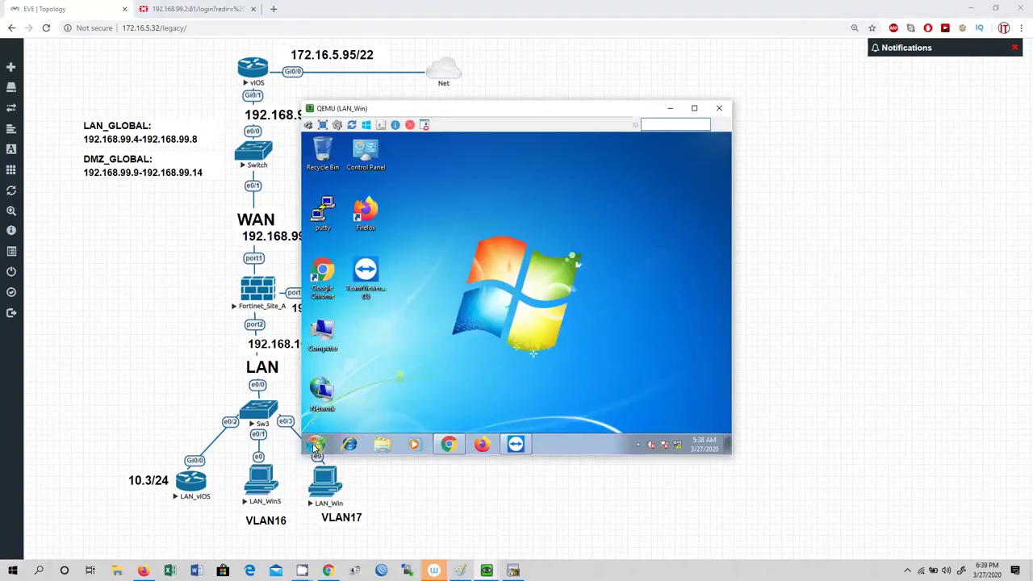
left_click(315, 447)
type("ncpa.cpl")
key("Return")
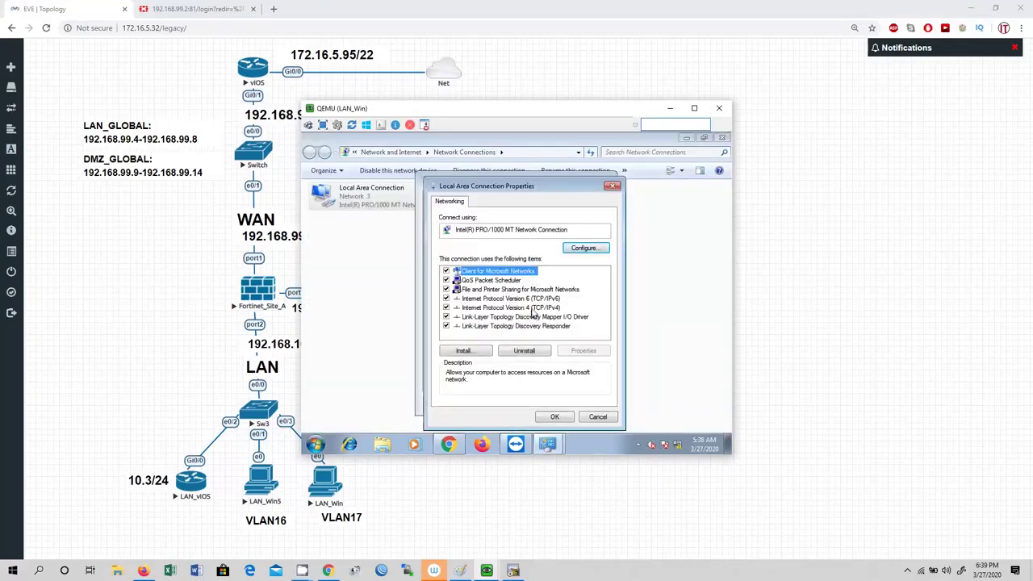
left_click(516, 308)
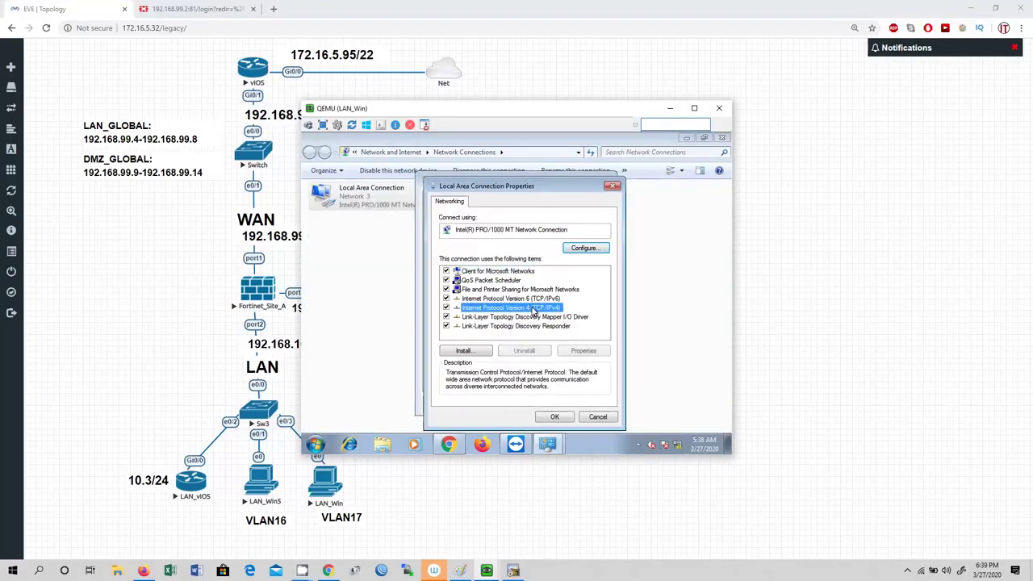
double_click(533, 311)
Step: Set static IP 192.168.17.3, mask 255.255.255.0 and gateway 192.168.17.1, then close the dialogs
left_click(523, 269)
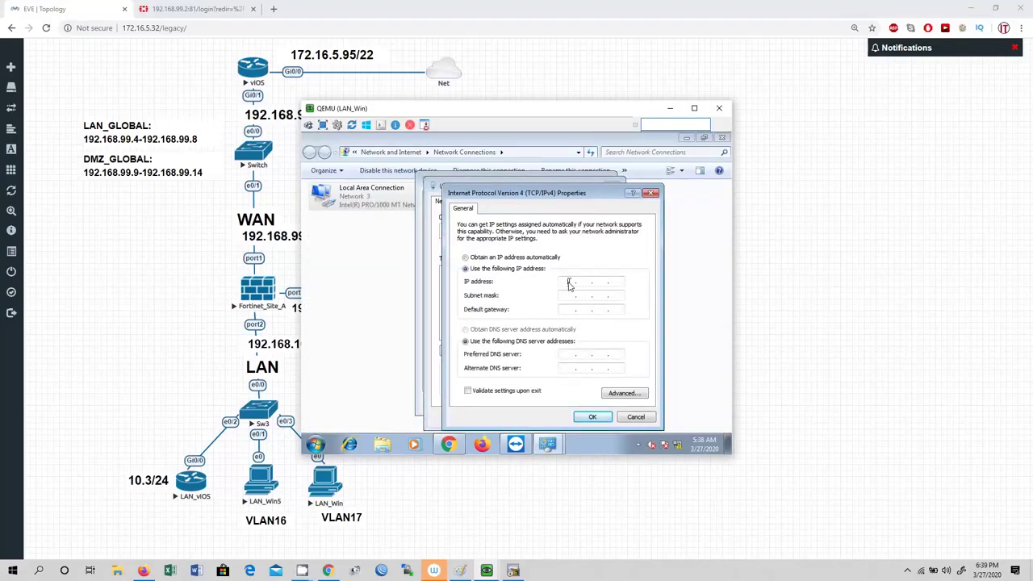
type("192 . 168 . 17 . 3")
key("Tab")
key("Tab")
type("192 . 168 . 17 .")
left_click(592, 417)
left_click(583, 407)
left_click(786, 210)
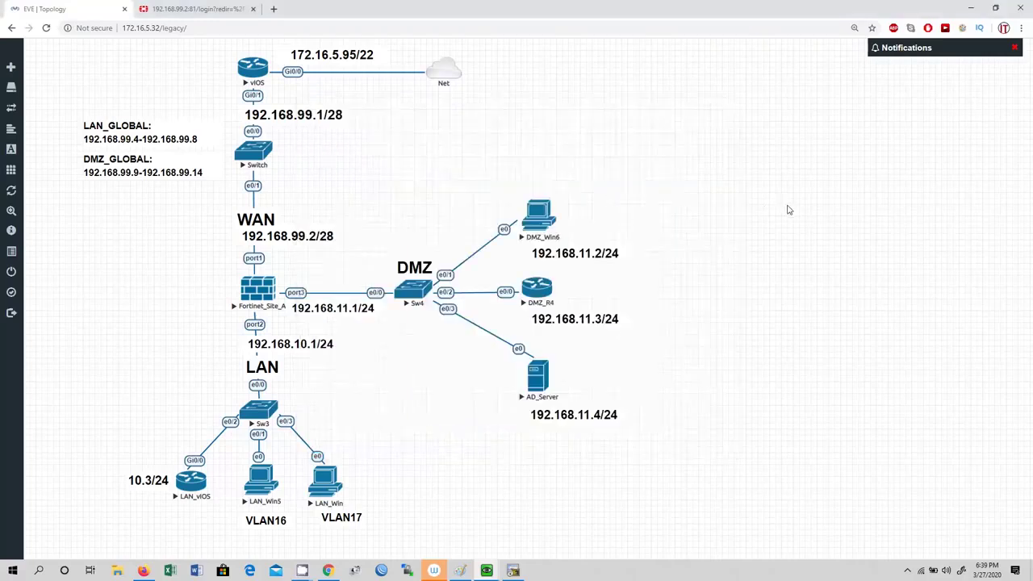
Step: Give DMZ_Win6 IP 192.168.18.3, mask 255.255.255.0, gateway 192.168.18.1 and DNS 8.8.8.8
left_click(539, 220)
left_click(546, 103)
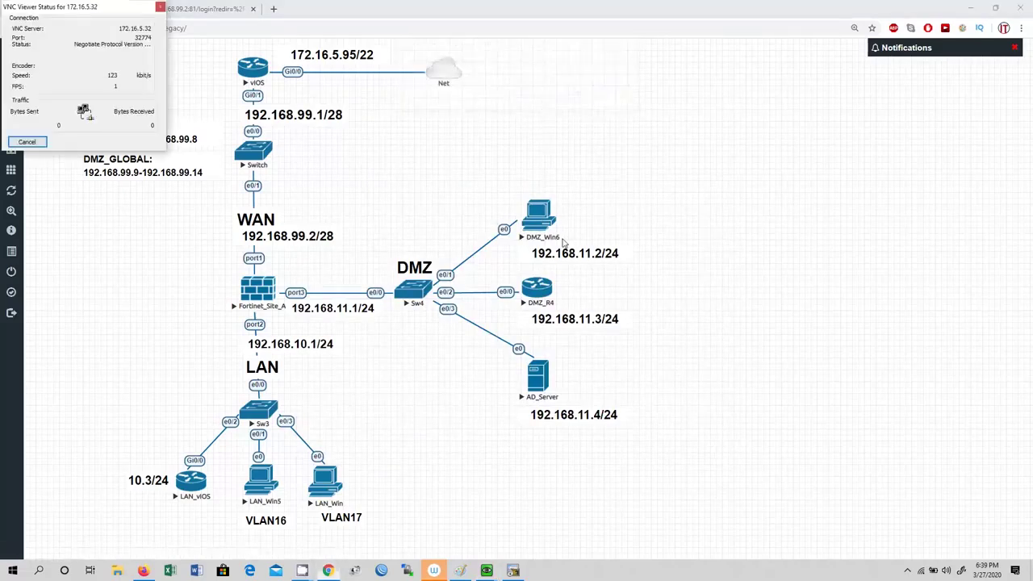
left_click(562, 285)
type("192.168.18.")
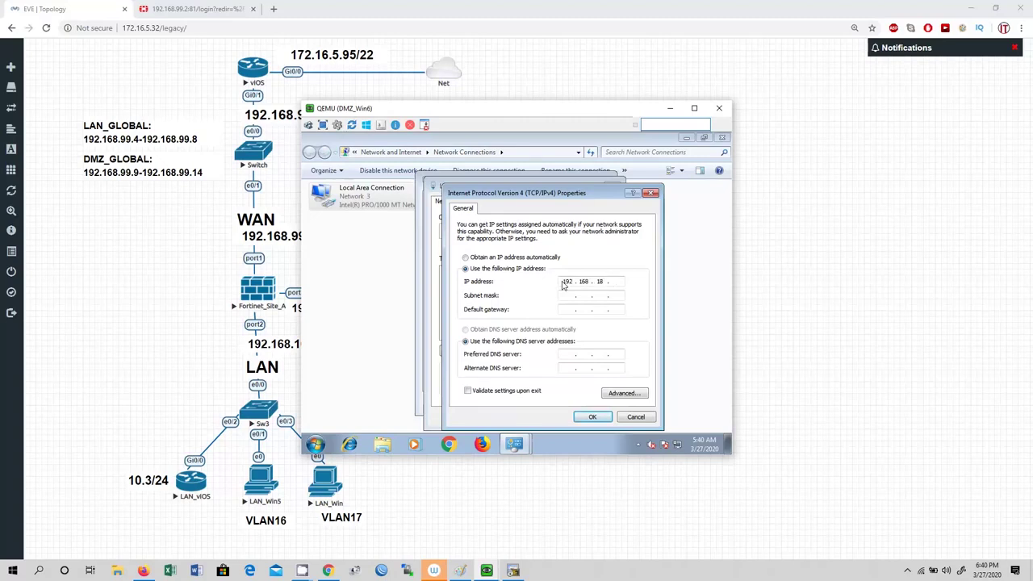
type("3")
key("Tab")
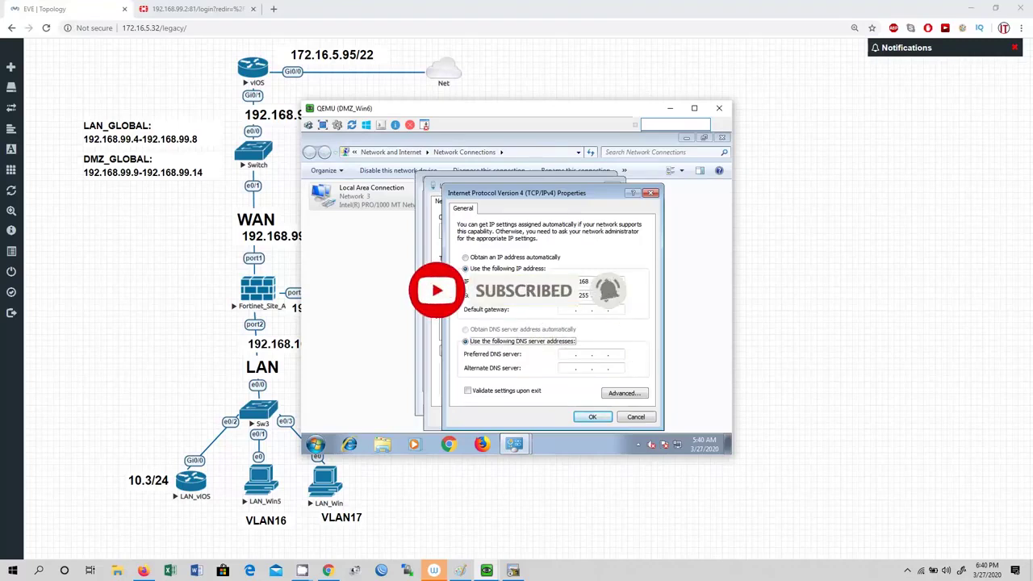
left_click(568, 313)
type("192 . 168 . 18 . 1")
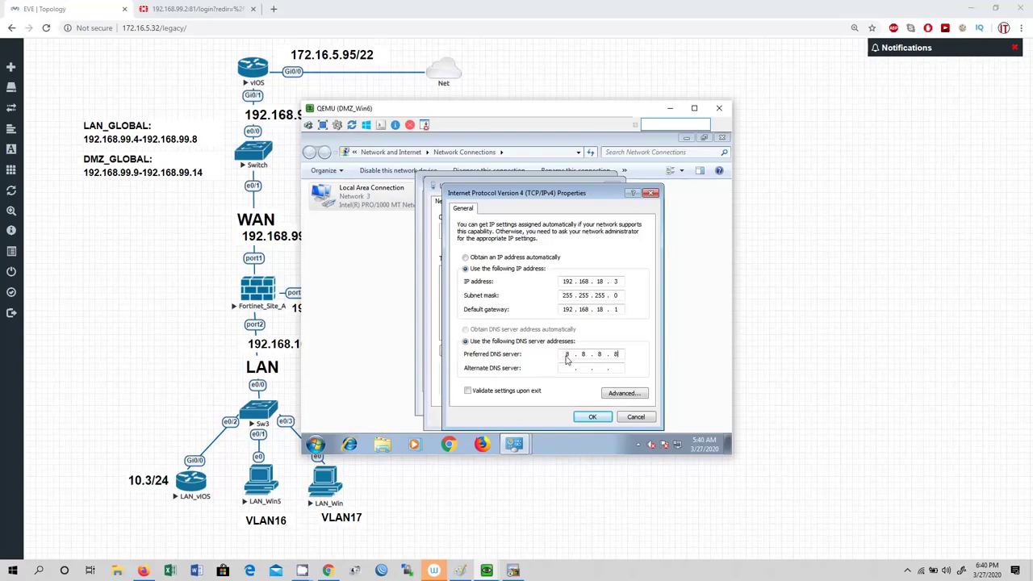
left_click(792, 314)
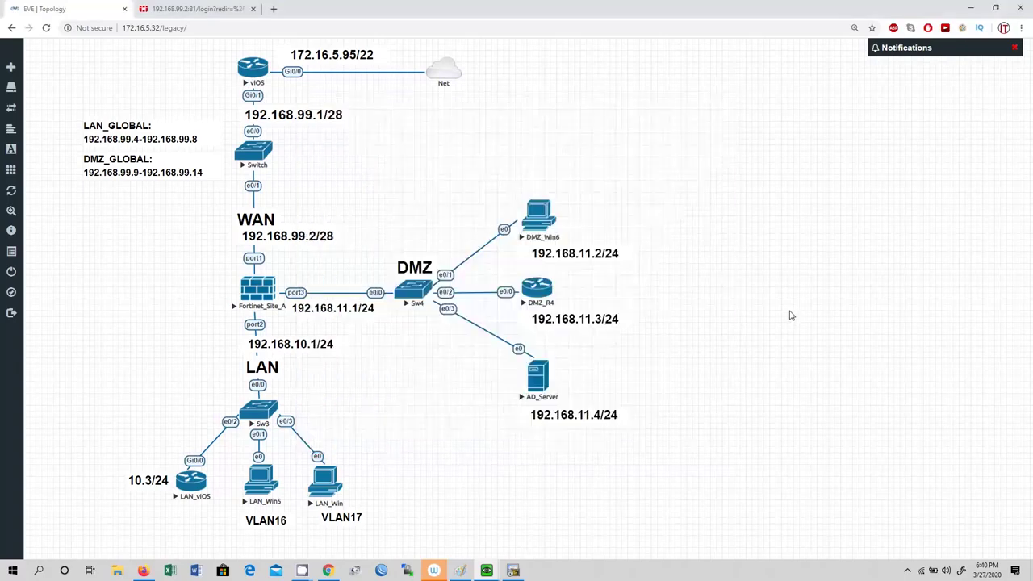
left_click(545, 379)
Step: Change AD_Server to 192.168.18.4 with gateway 192.168.18.1 and preferred DNS 8.8.8.8
left_click(546, 99)
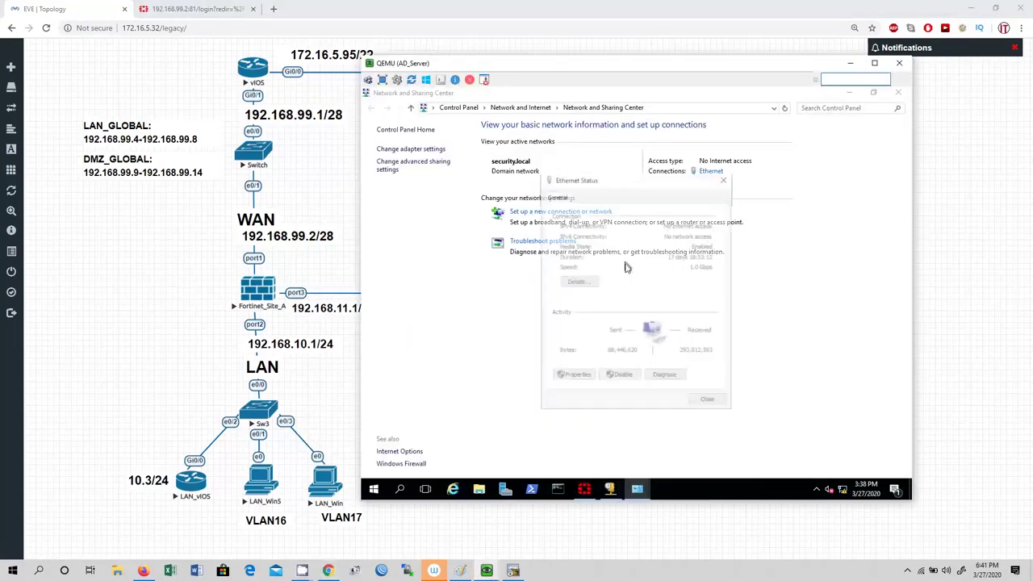
left_click(575, 375)
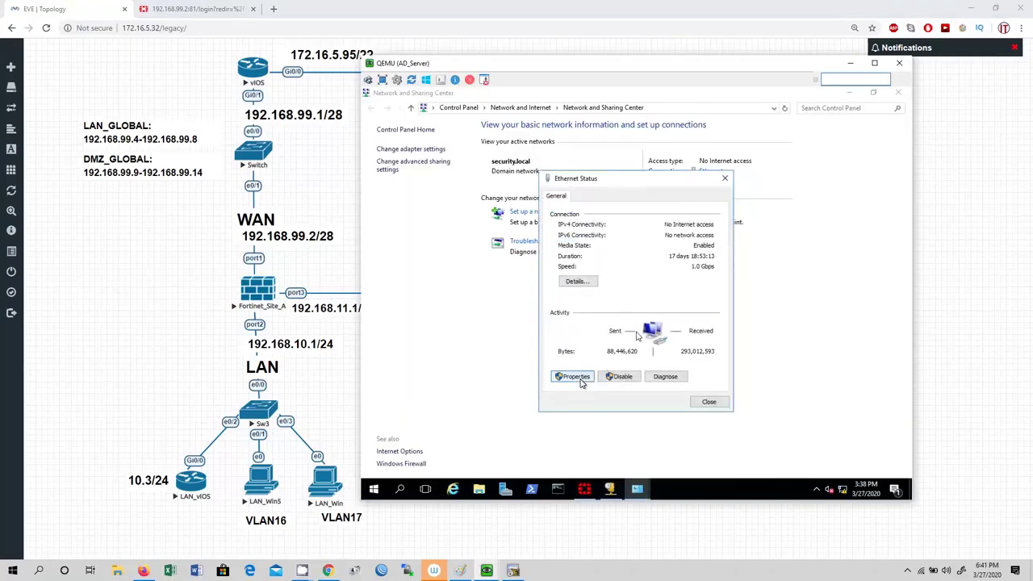
left_click(658, 302)
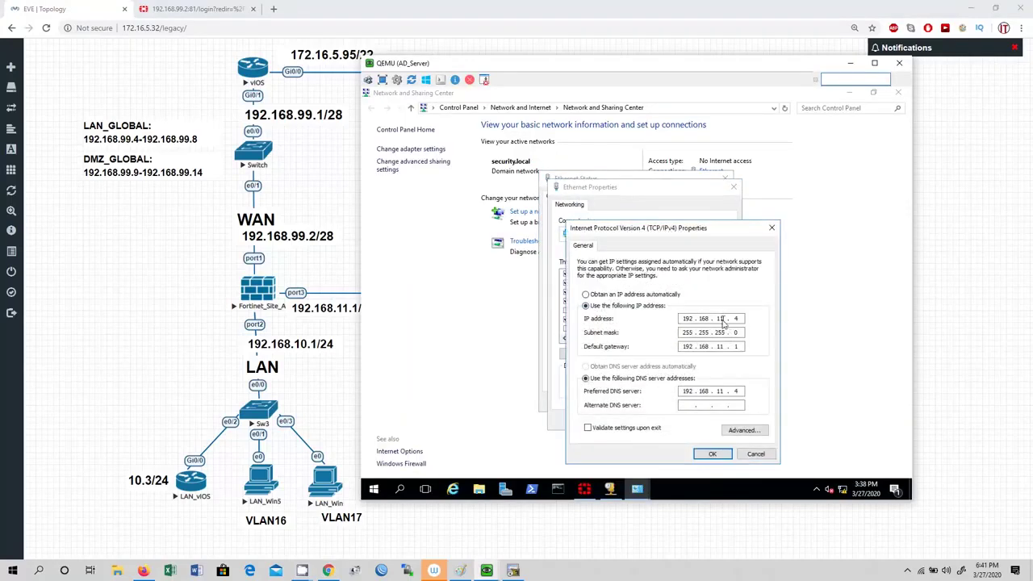
key("period")
double_click(719, 347)
type("1")
double_click(687, 392)
type("8.8.8.8")
left_click(712, 453)
left_click(675, 420)
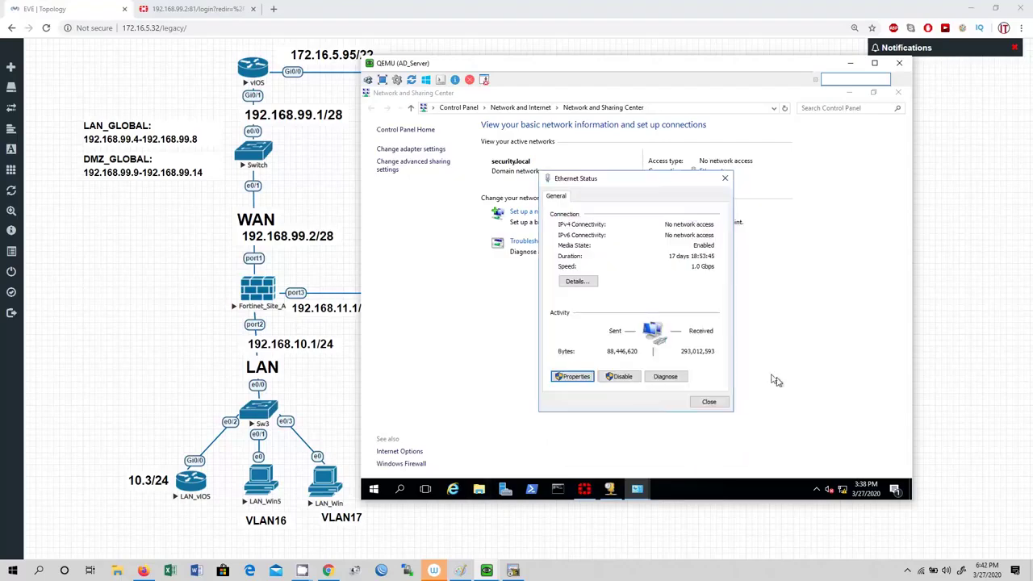
left_click(709, 401)
left_click(558, 489)
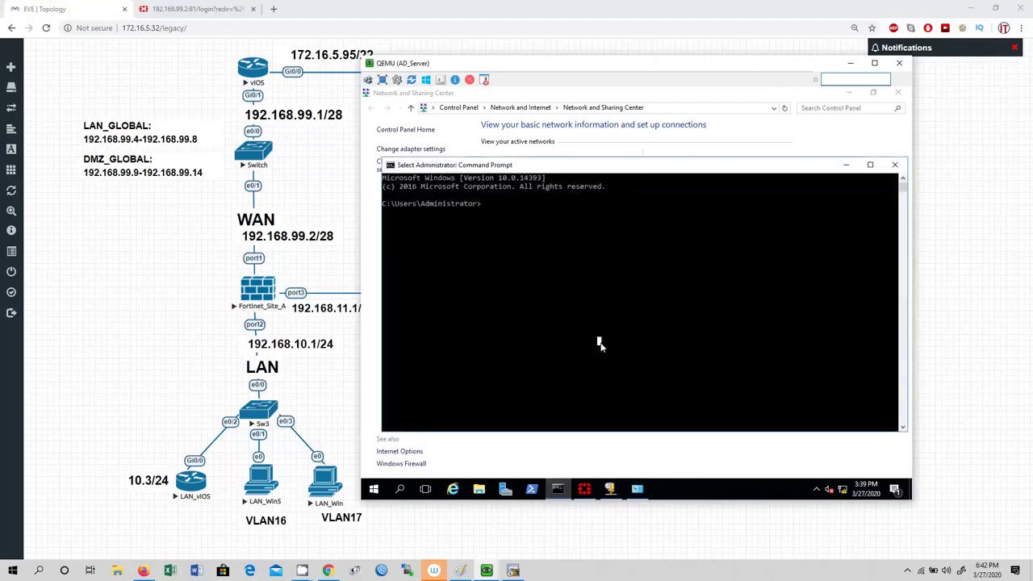
Step: From AD_Server, ping 192.168.18.1 successfully, then ping 8.8.8.8, which times out
key("Return")
key("Return")
type("ping ")
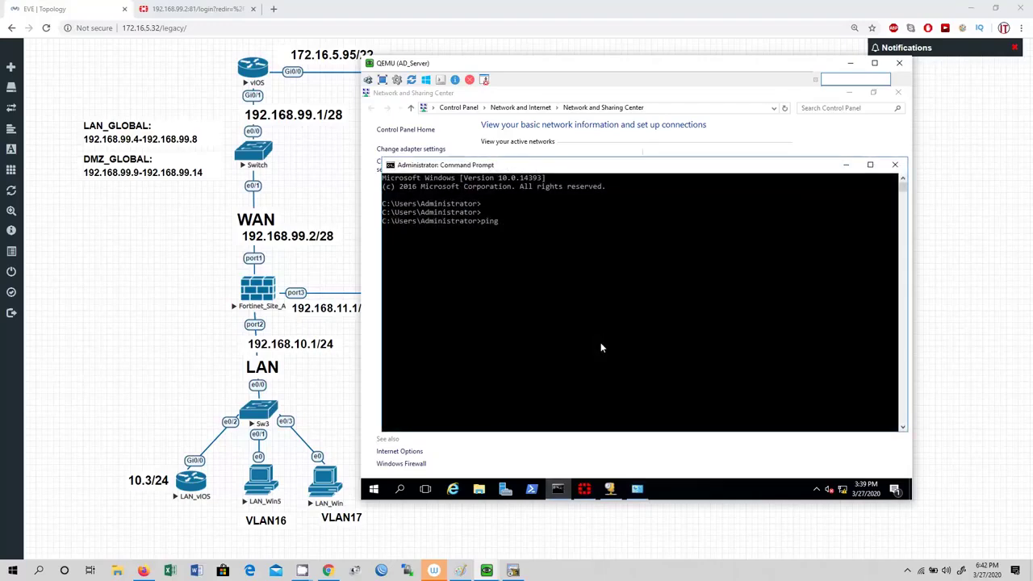
type("192.168.18.1")
key("Return")
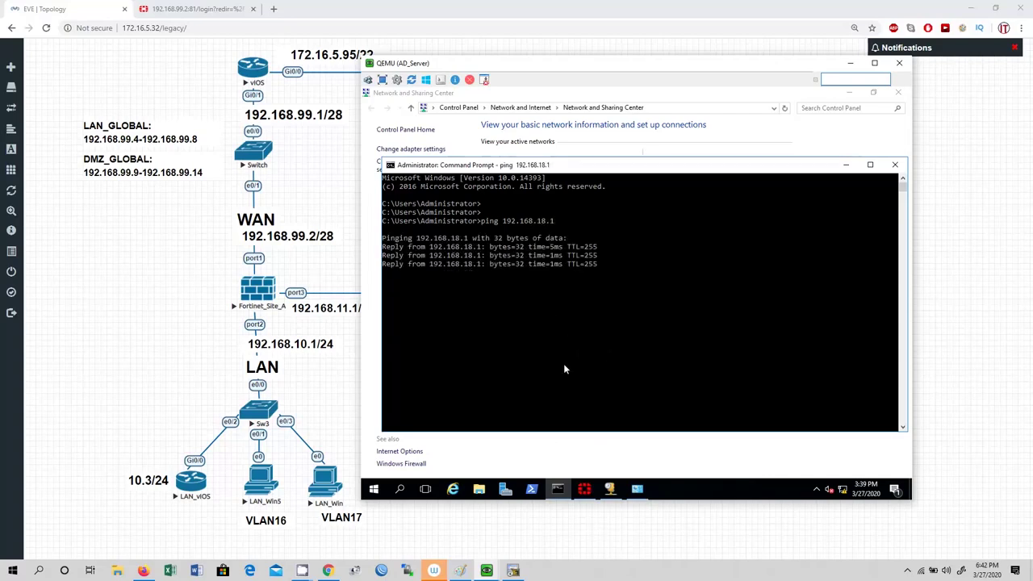
type("ping ")
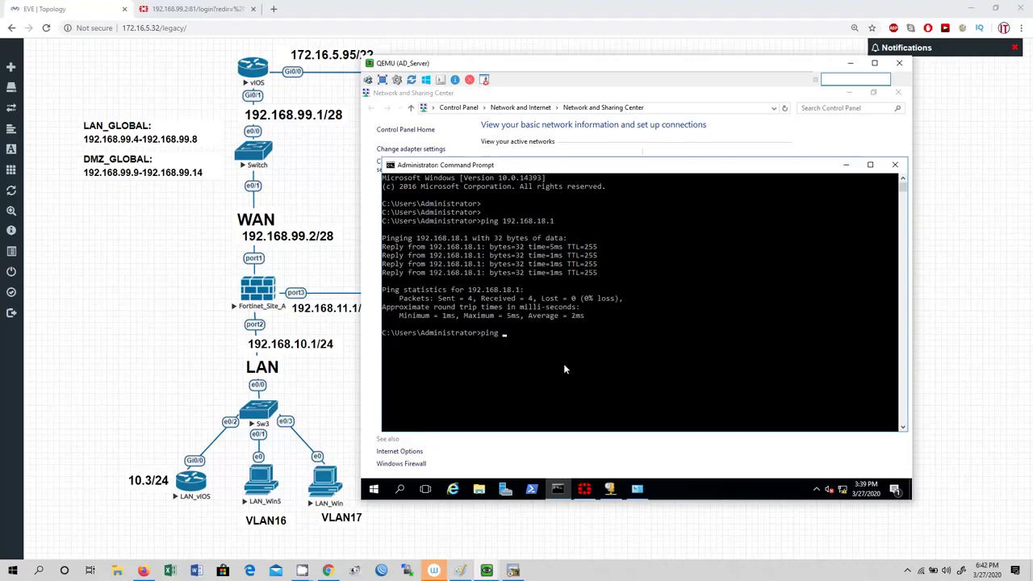
type("8.8.8.8")
key("Return")
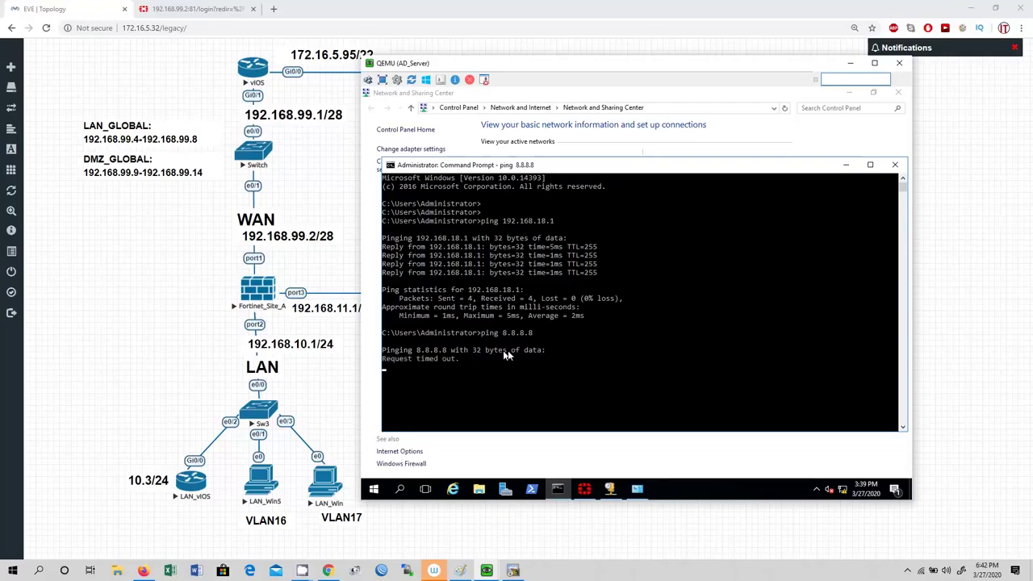
left_click(922, 307)
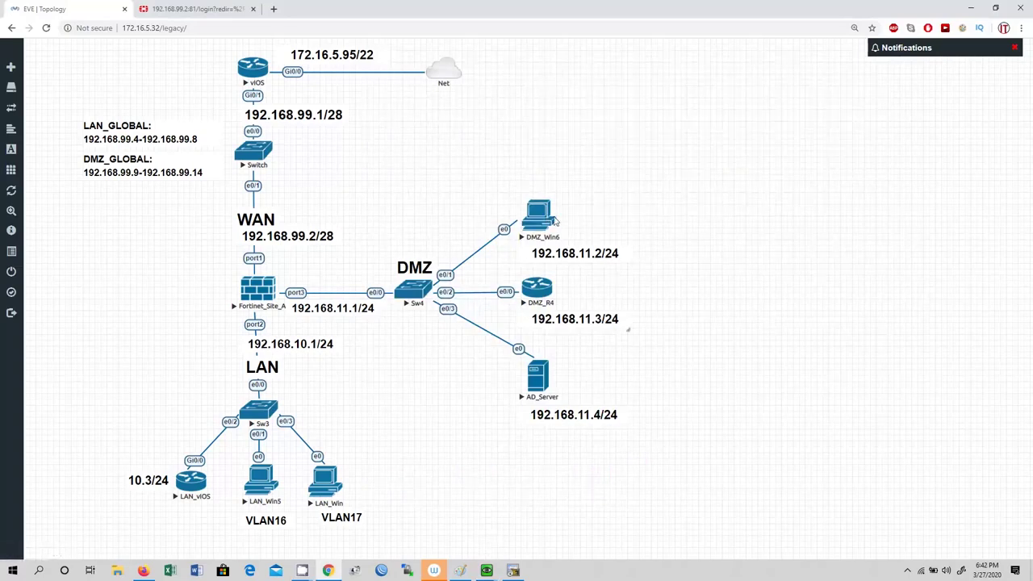
Step: In a DMZ_Win6 command prompt, ping the gateway 192.168.18.1
left_click(533, 233)
left_click(609, 103)
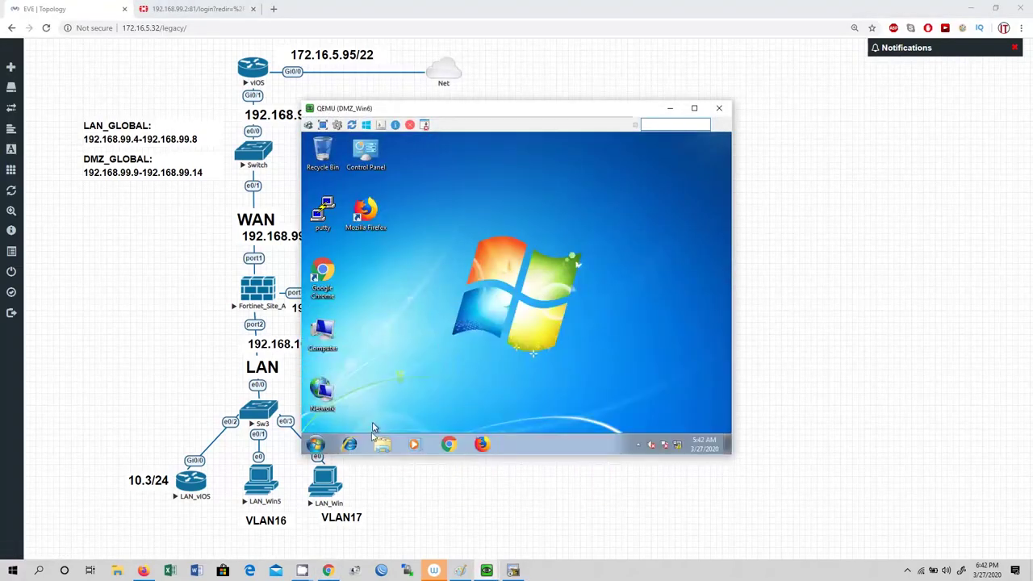
left_click(315, 445)
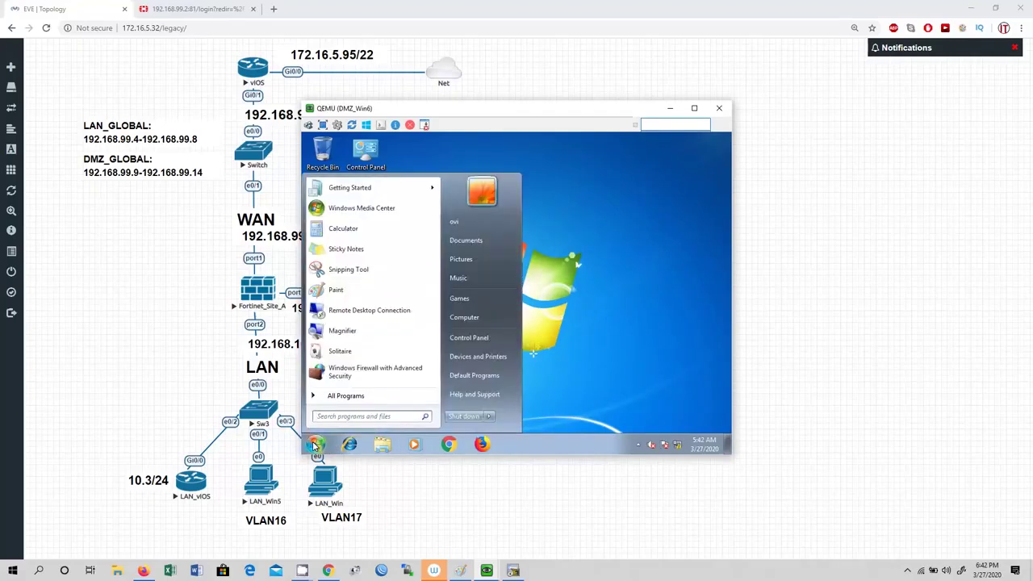
type("cmd")
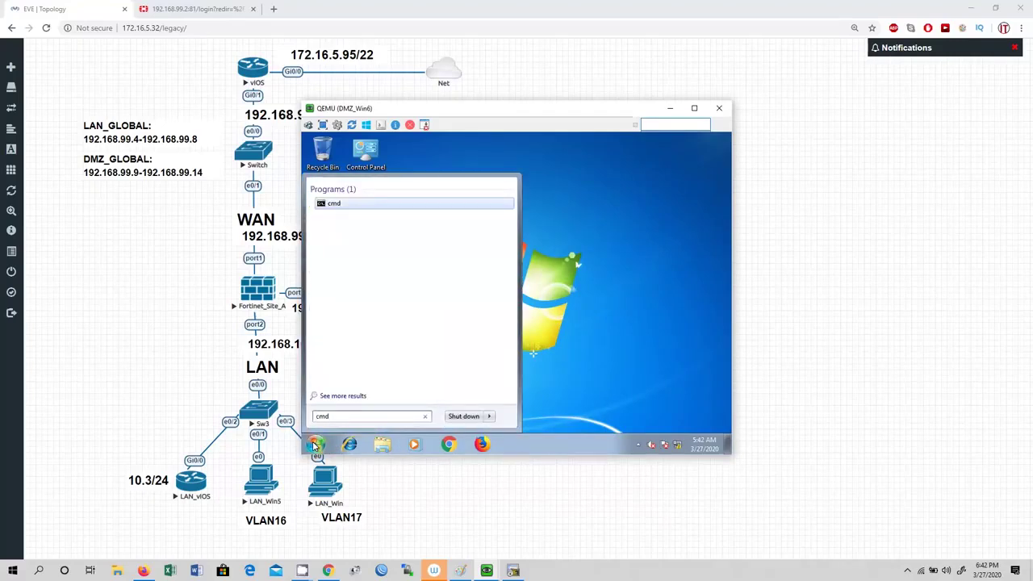
key("Return")
type("ping 192")
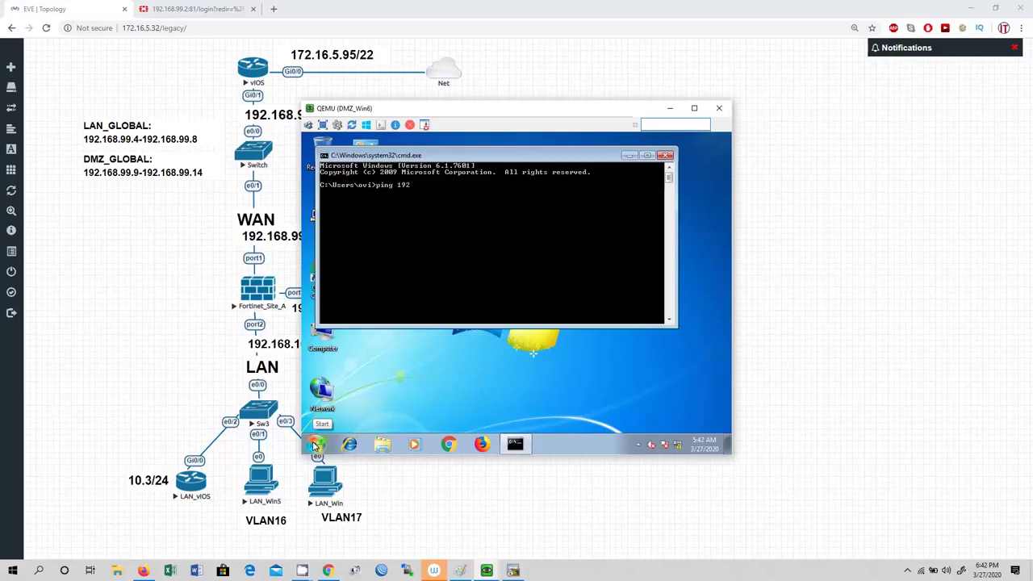
type(".168.18.1")
key("Return")
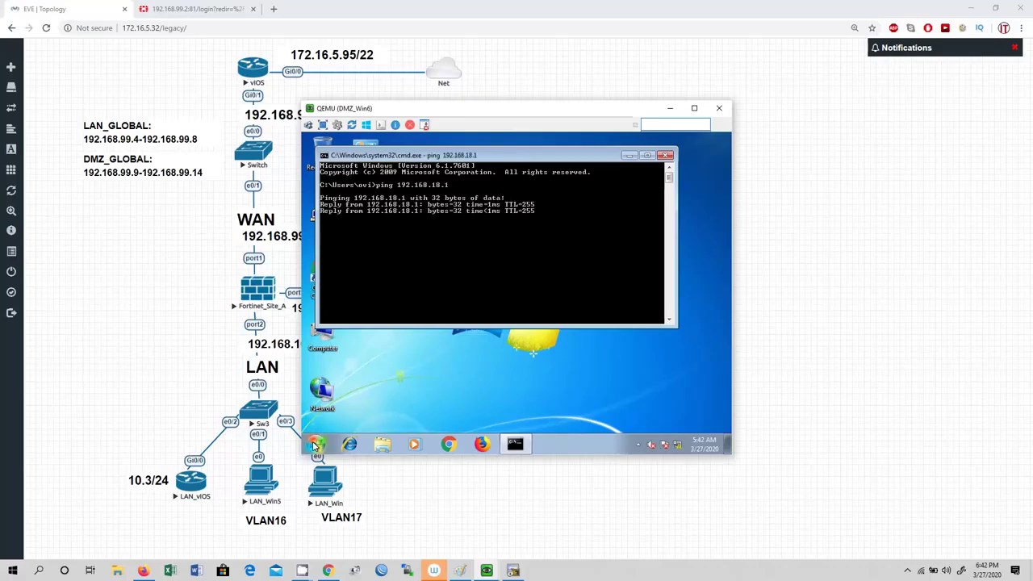
key("ctrl+c")
Step: Ping google.com and 8.8.8.8 from DMZ_Win6, both getting no replies
type("ping google.com")
key("Return")
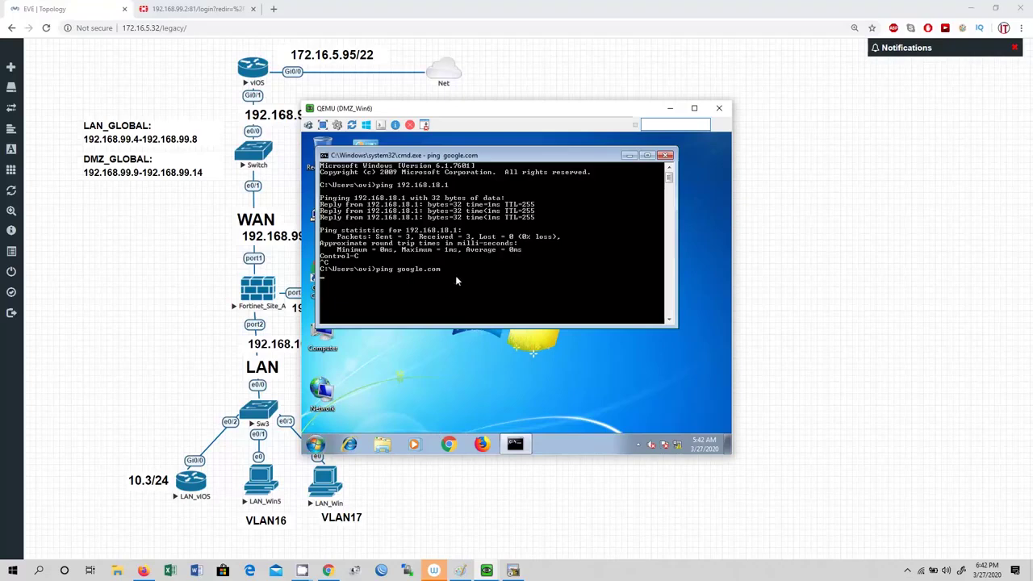
key("ctrl+c")
type("ping 8.8.8.8")
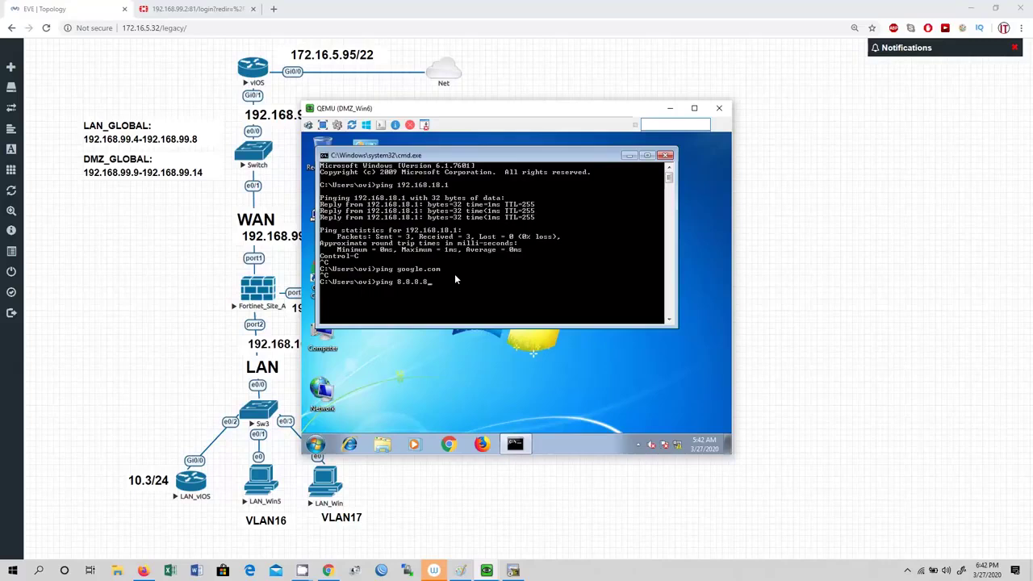
key("Return")
key("ctrl+c")
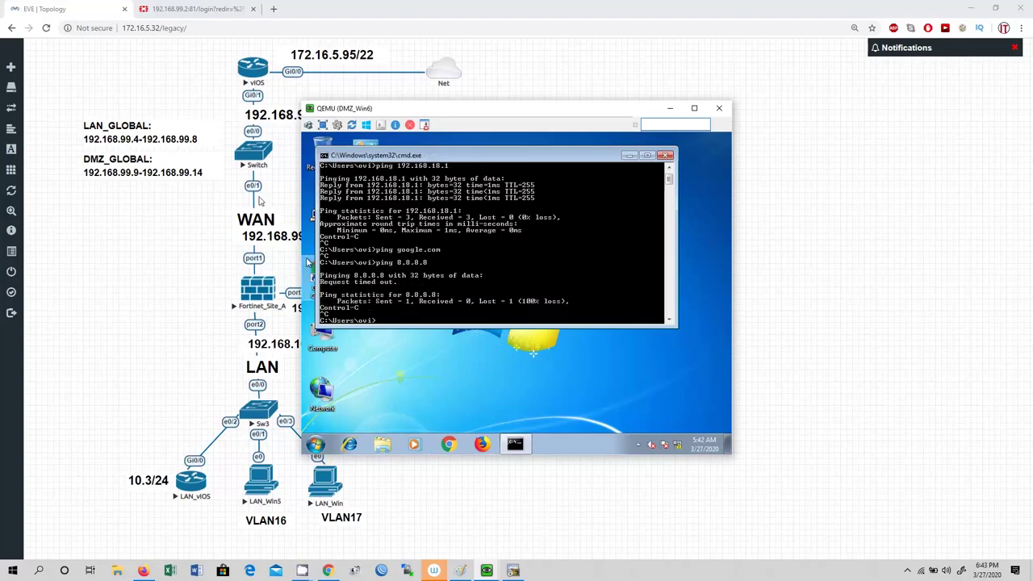
left_click(194, 9)
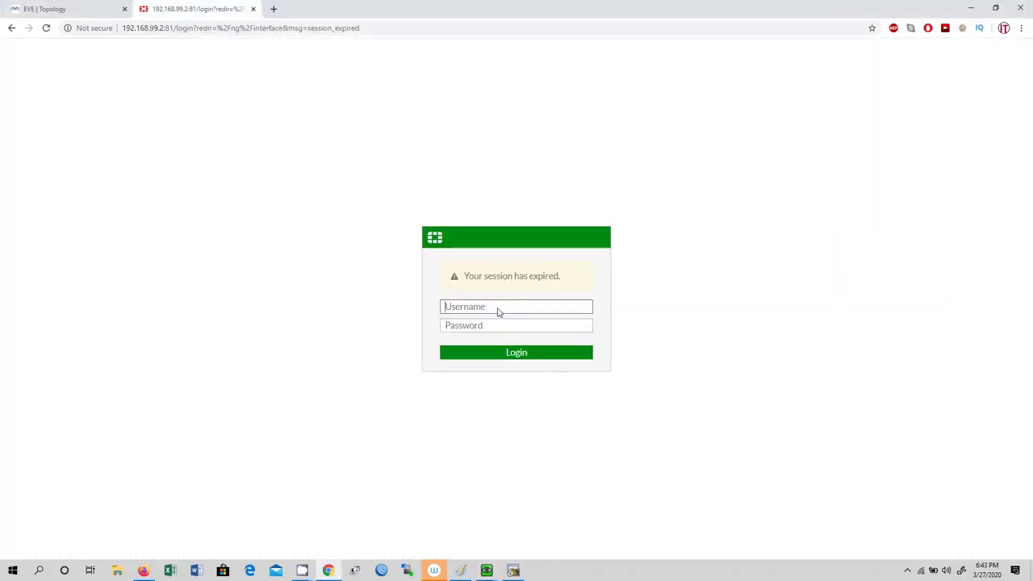
Step: Log back into the FortiGate web GUI with the admin username and password
type("admin")
key("Tab")
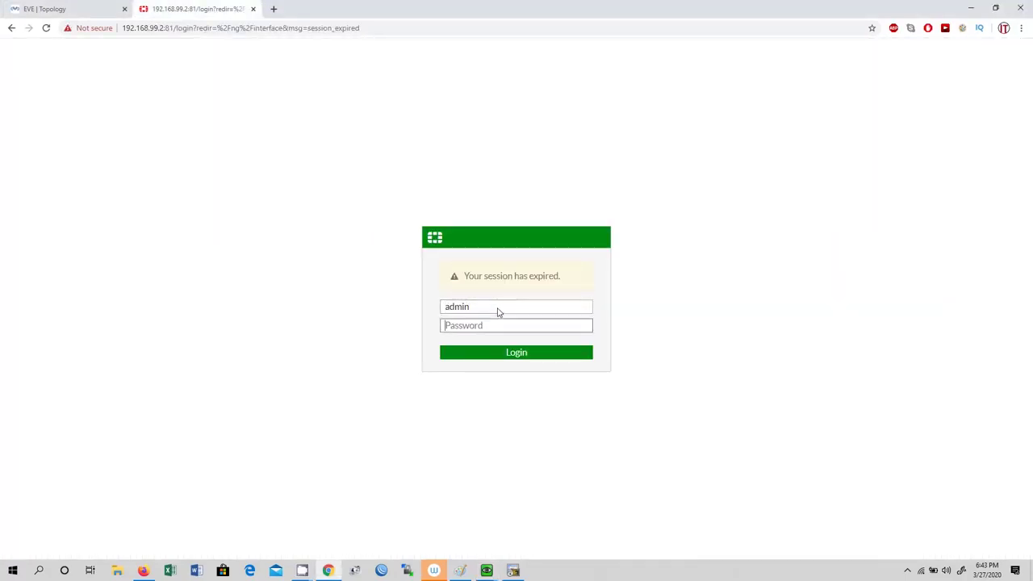
type("fortinet")
key("Return")
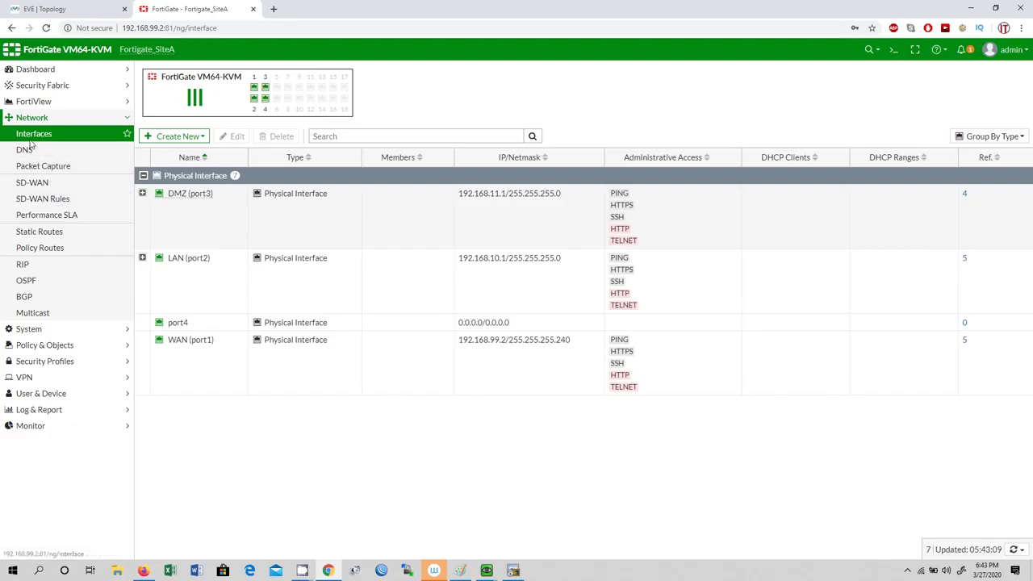
left_click(63, 345)
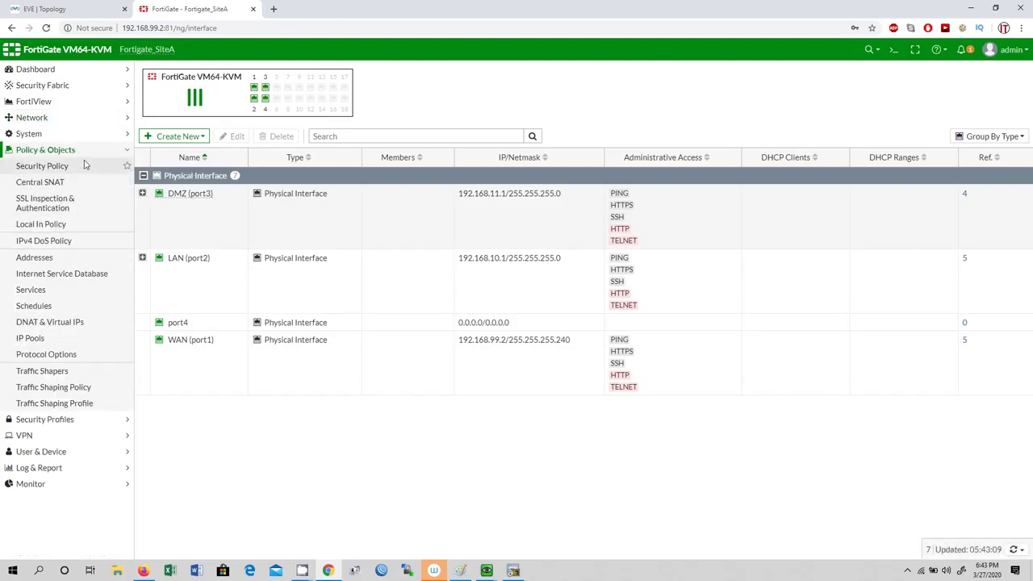
Step: Create a new security policy VLAN16_TO_WAN from LAN (VLAN16) to WAN (port1)
left_click(67, 166)
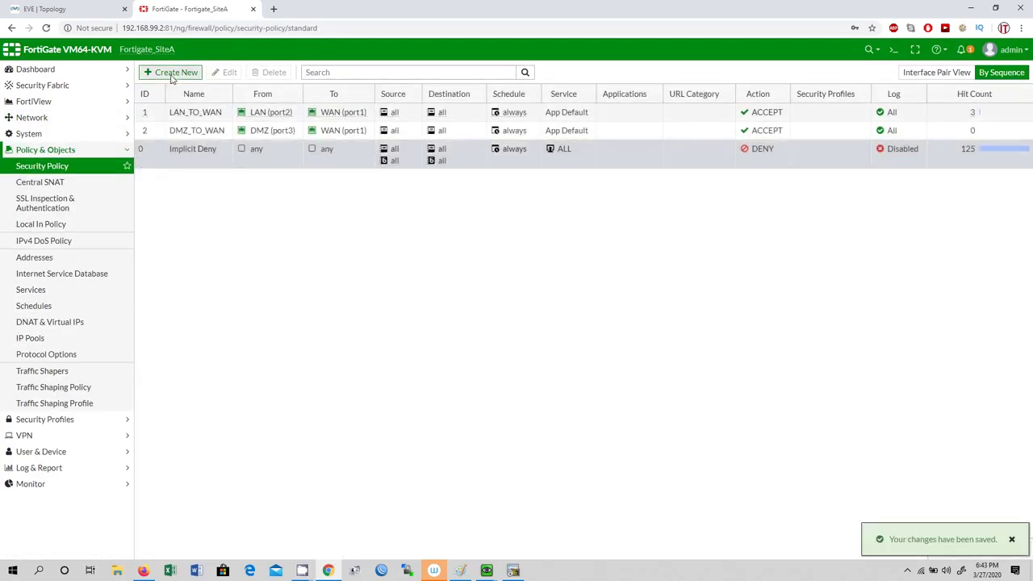
left_click(166, 72)
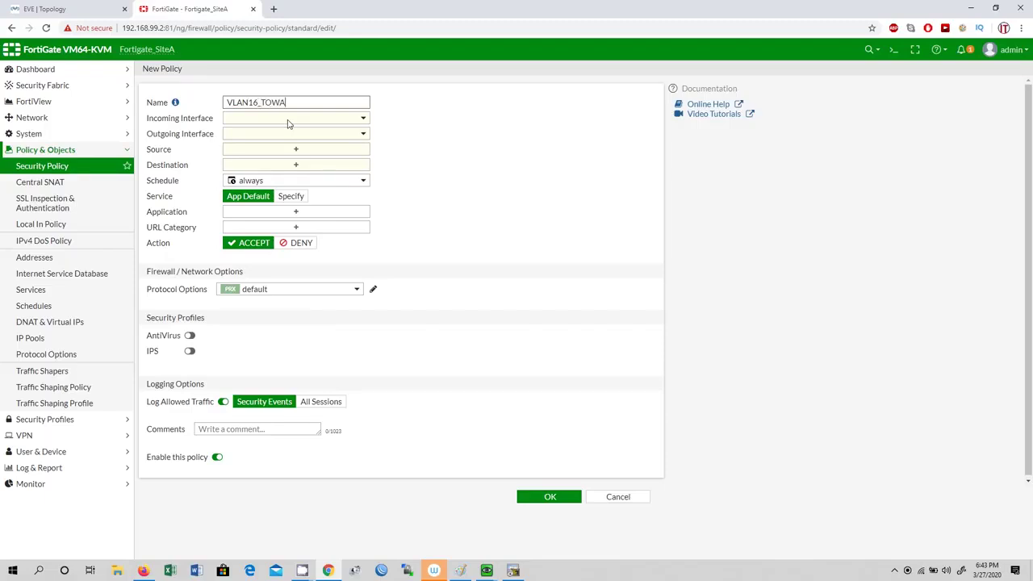
type("N")
left_click(288, 119)
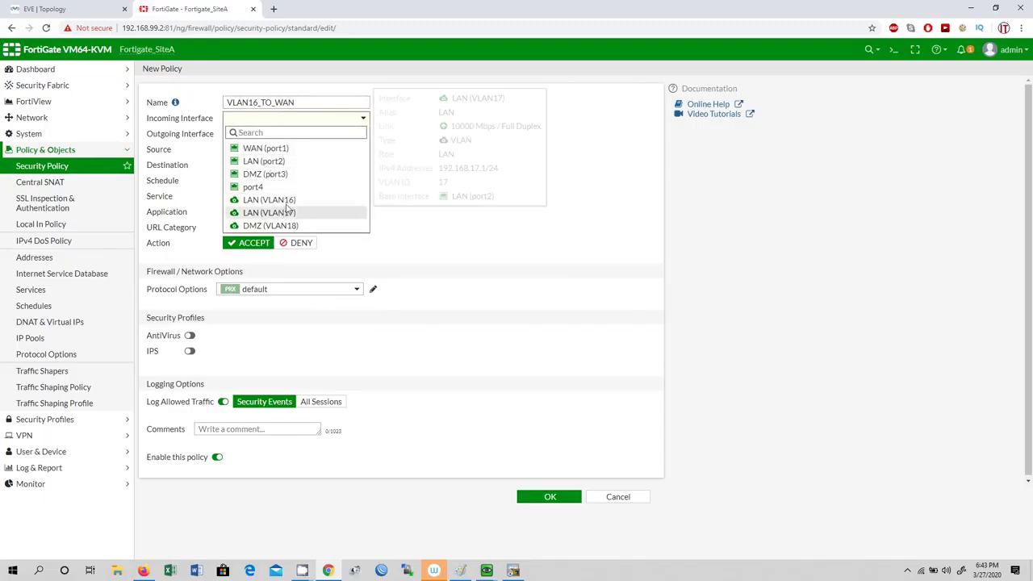
left_click(275, 200)
left_click(277, 135)
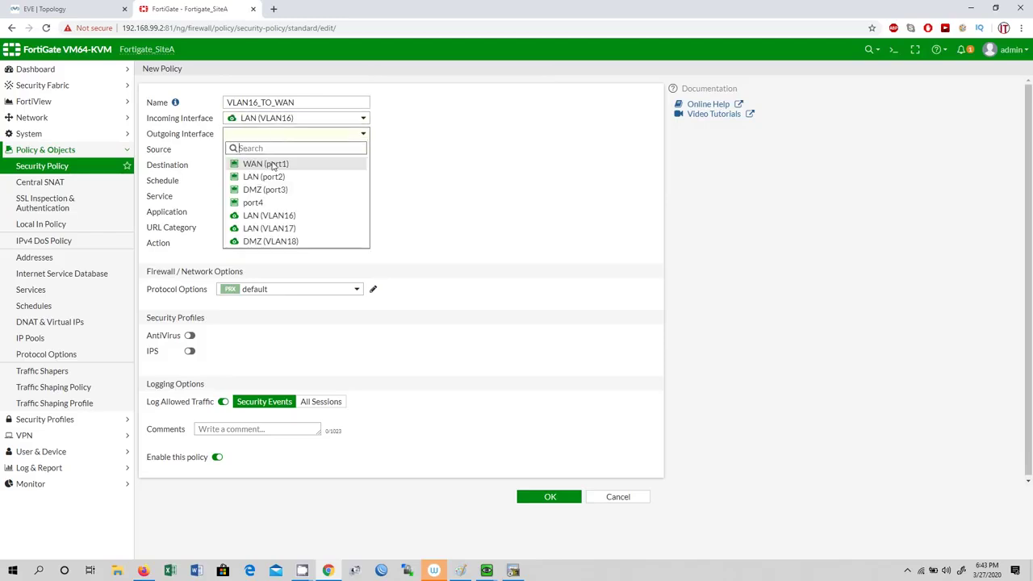
left_click(273, 164)
Step: Set source and destination to all and save the VLAN16_TO_WAN policy
left_click(293, 150)
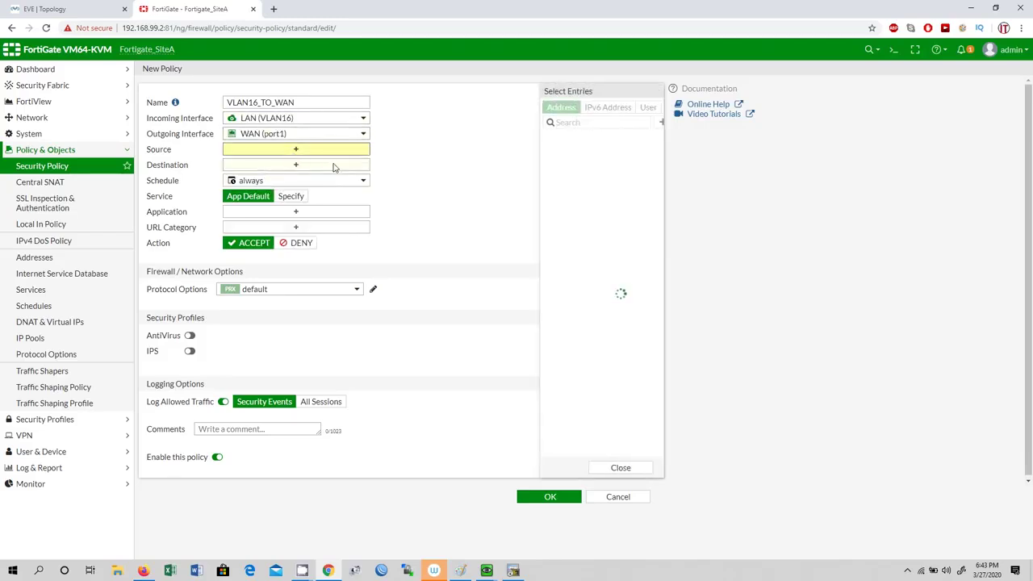
left_click(525, 153)
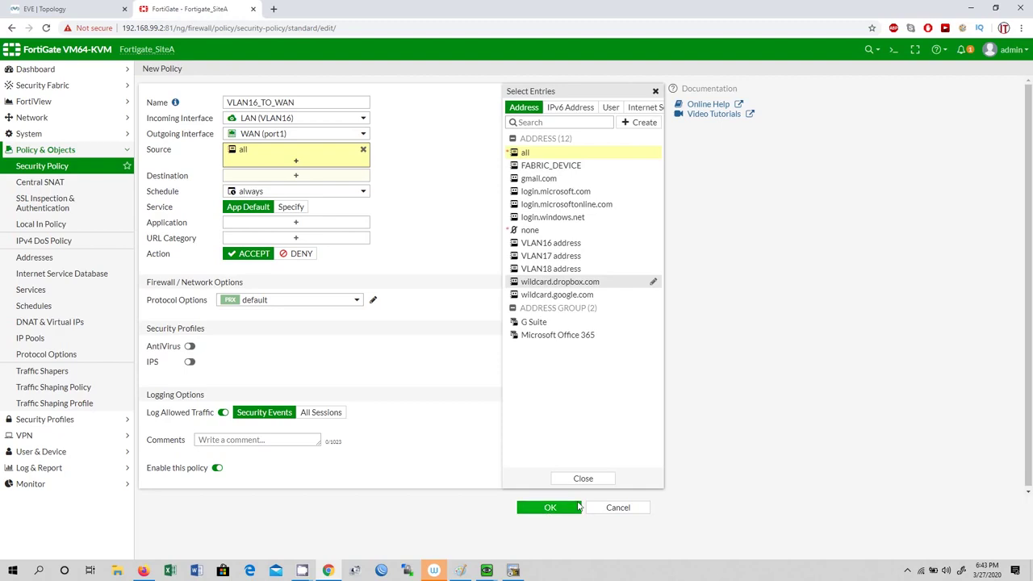
left_click(582, 479)
left_click(296, 175)
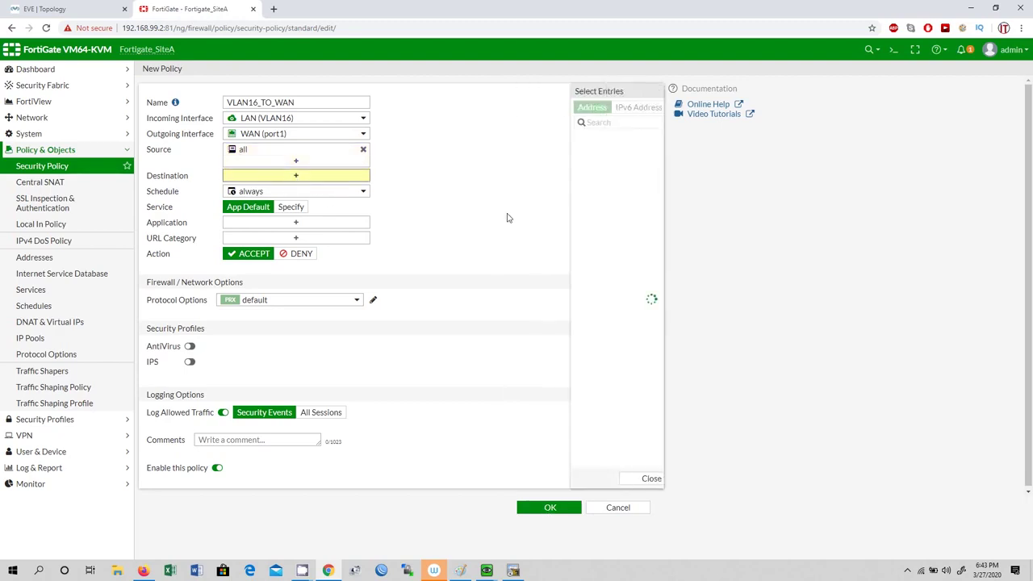
left_click(525, 153)
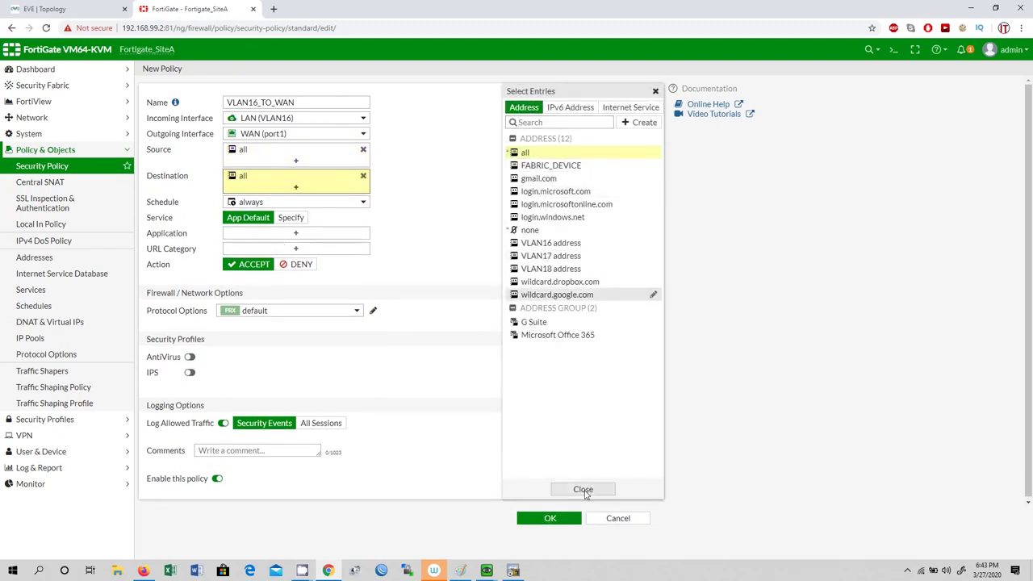
left_click(583, 490)
left_click(550, 519)
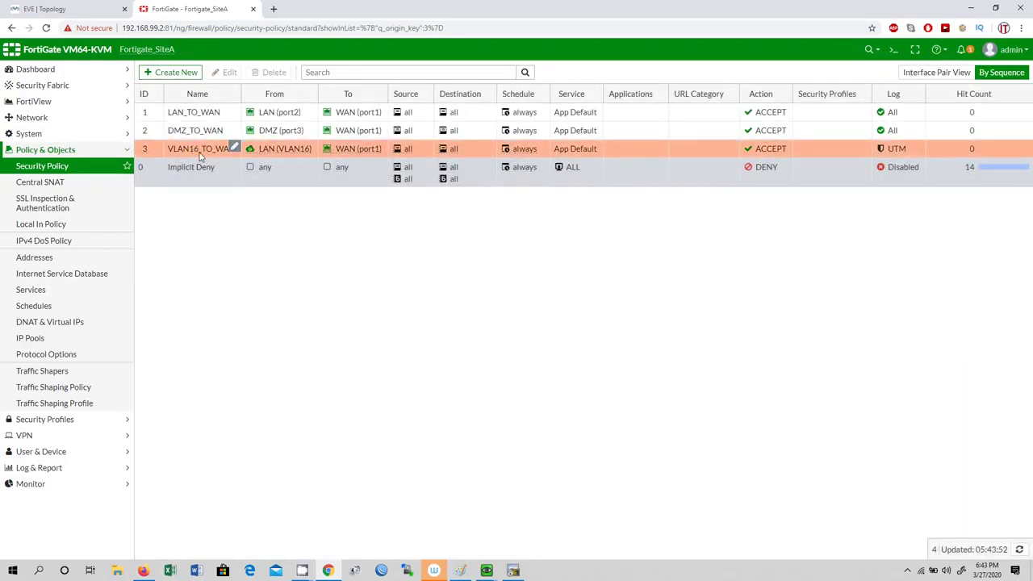
left_click(172, 71)
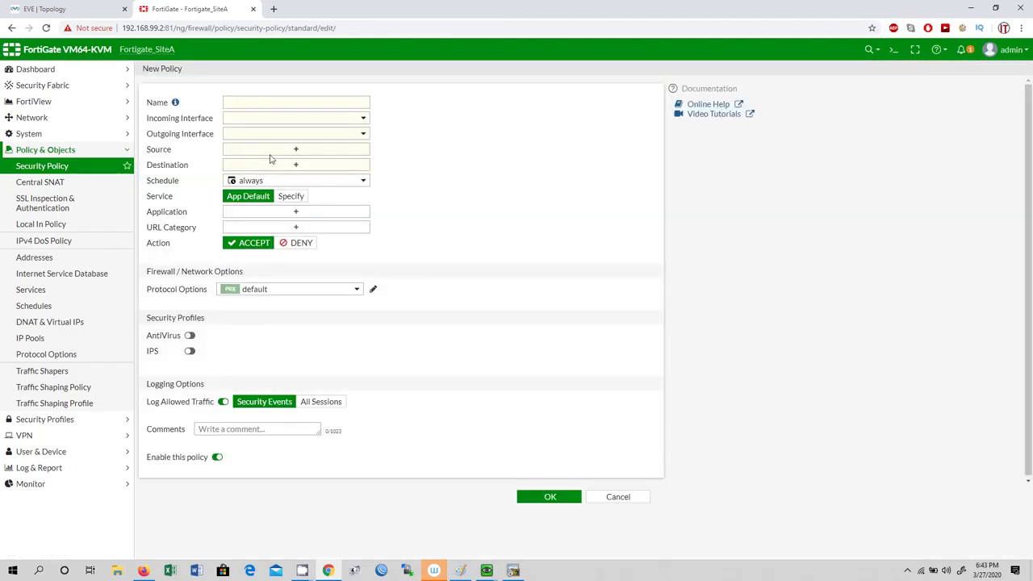
Step: Name the new policy VLAN17_TO_WAN, from LAN (VLAN17) to WAN (port1)
left_click(301, 104)
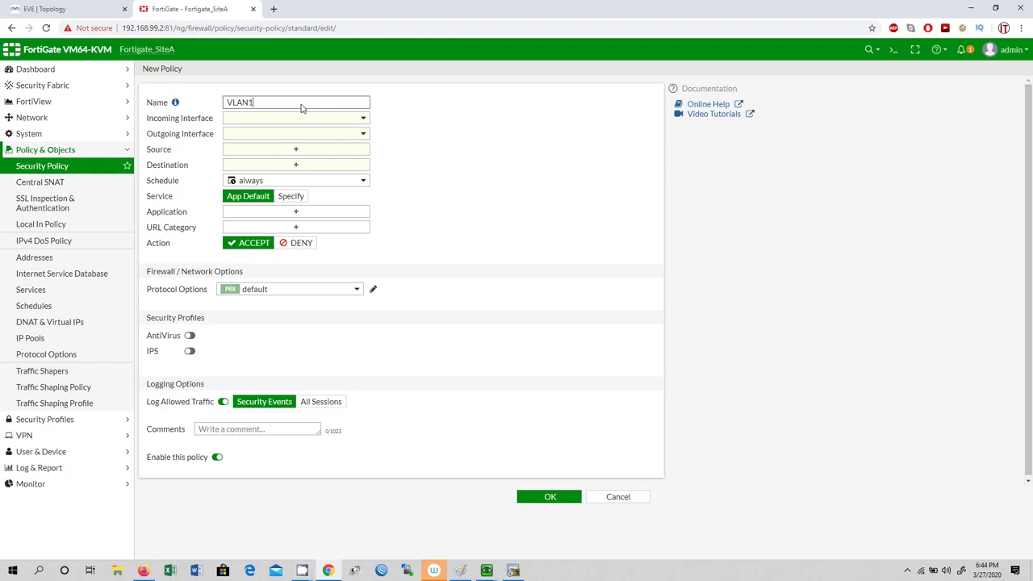
type("VLAN17_TO_WAN")
left_click(303, 117)
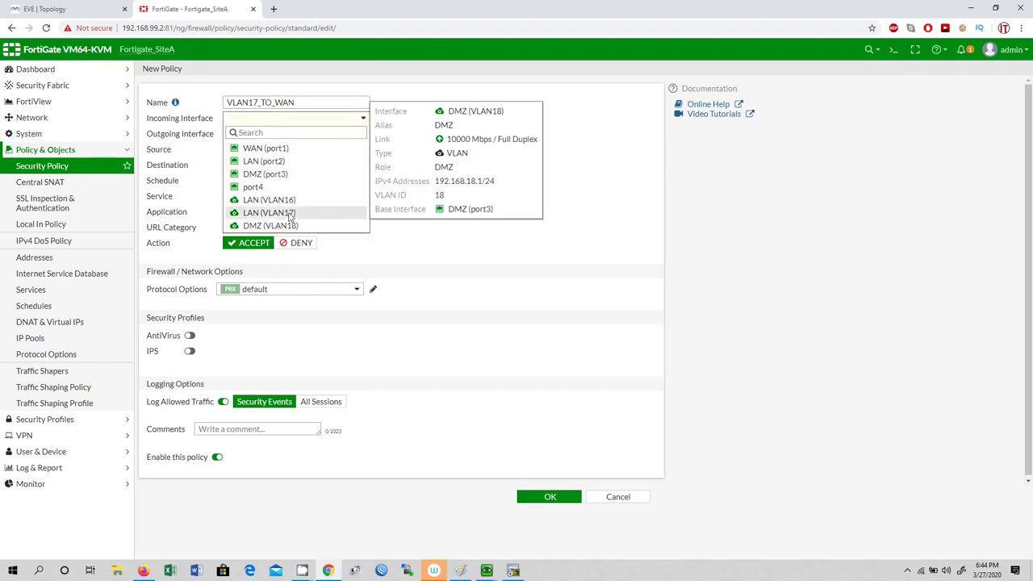
left_click(282, 213)
left_click(274, 135)
left_click(281, 159)
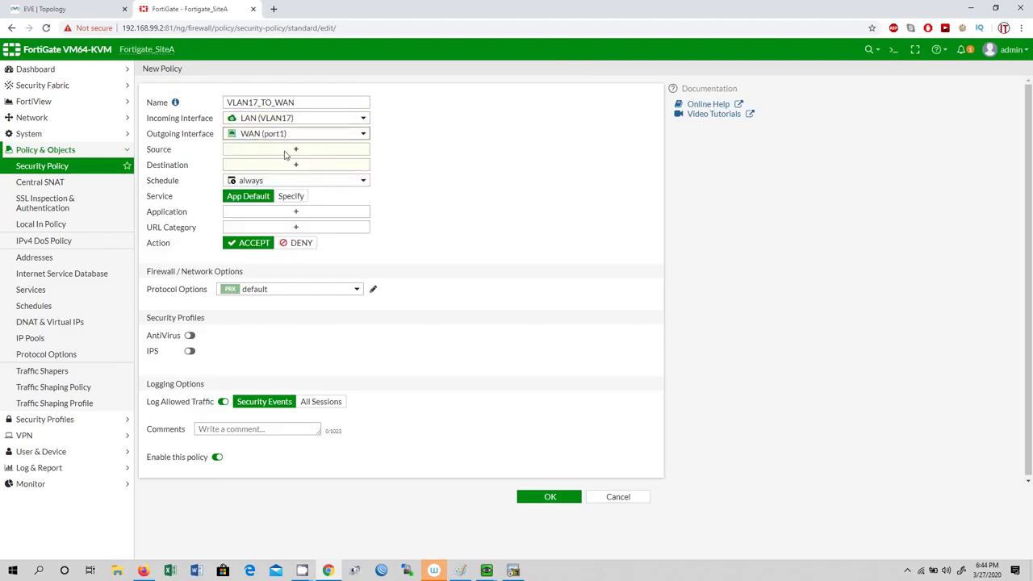
Step: Set source and destination to all and save the VLAN17_TO_WAN policy
left_click(284, 152)
left_click(526, 152)
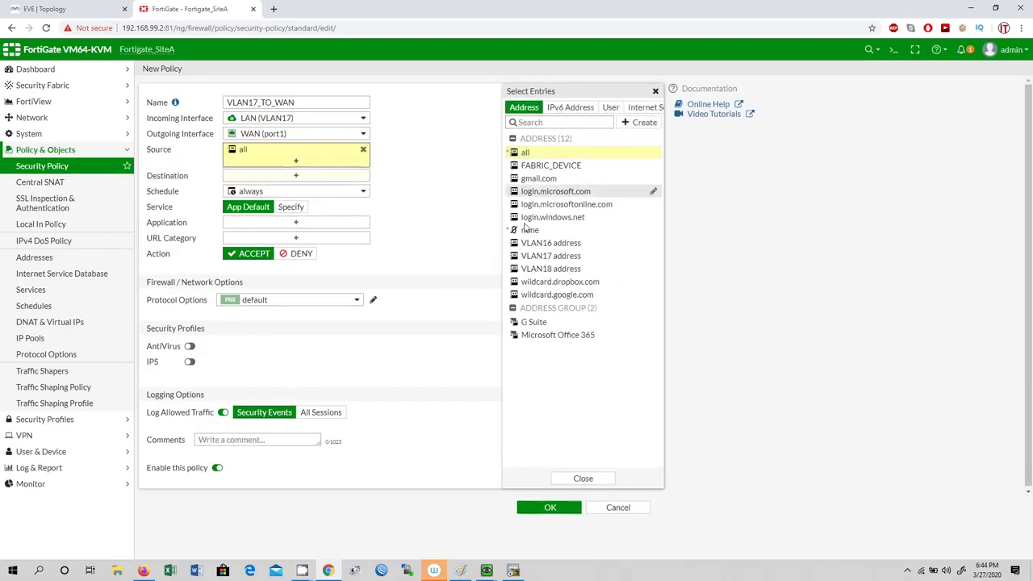
left_click(583, 479)
left_click(291, 175)
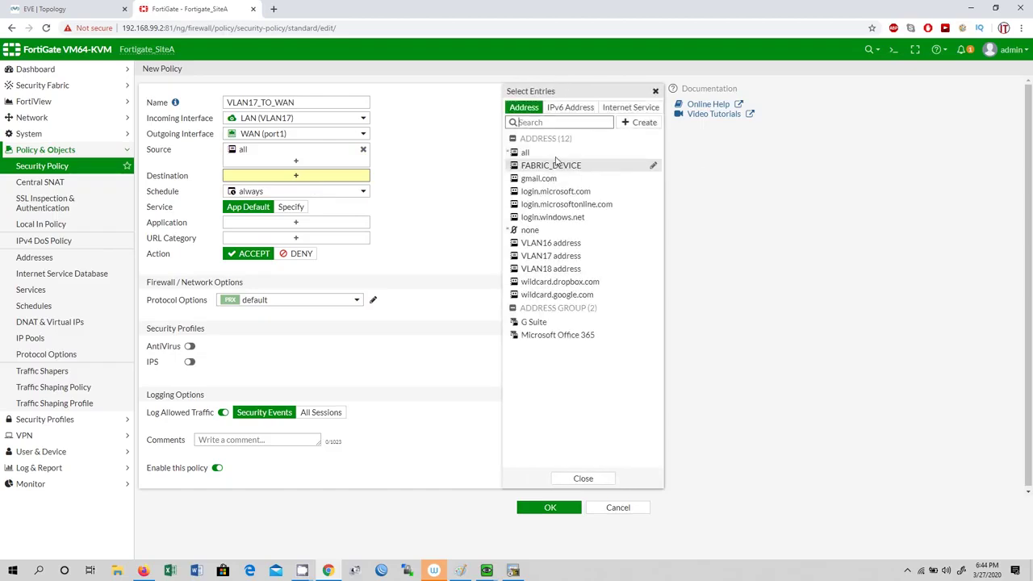
left_click(554, 153)
left_click(583, 478)
left_click(564, 520)
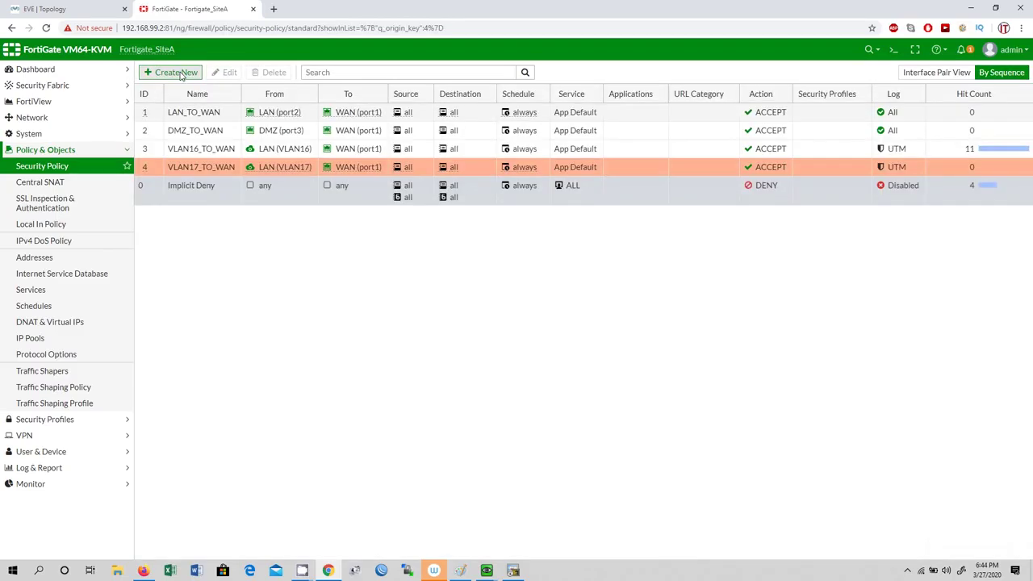
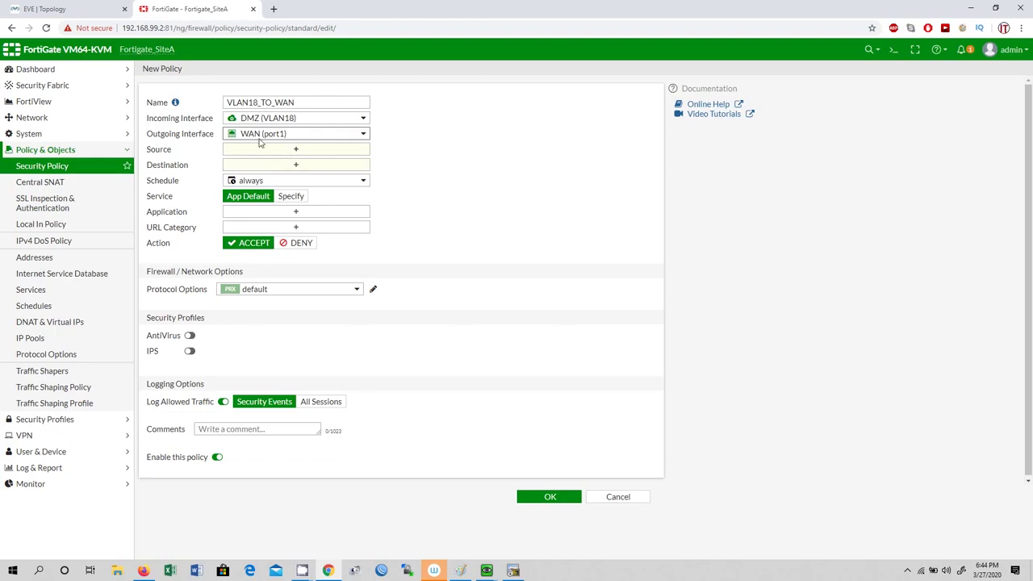
Step: Set the VLAN18_TO_WAN policy's source and destination to all and save it as policy 5
mouse_move(280, 139)
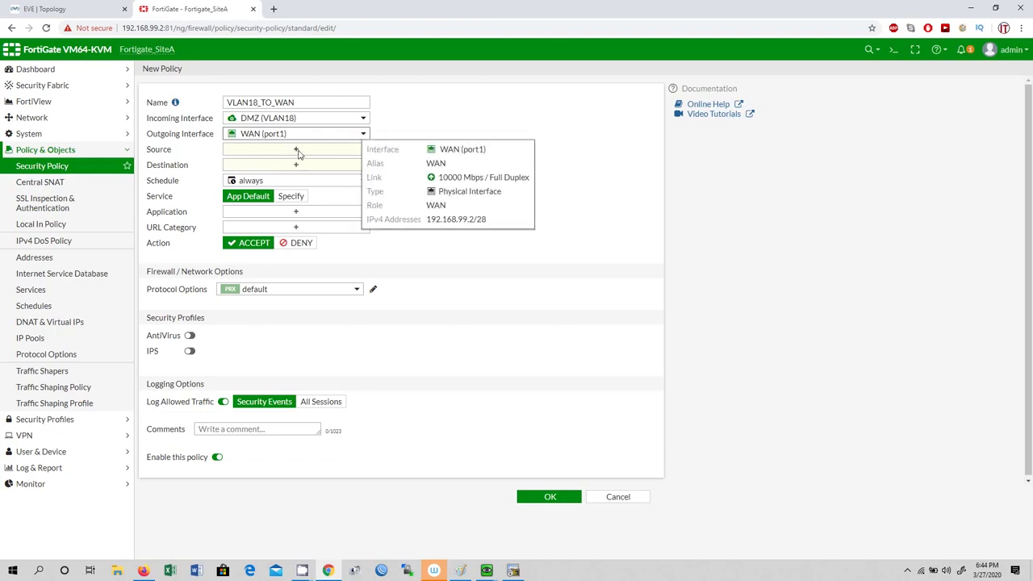
left_click(297, 151)
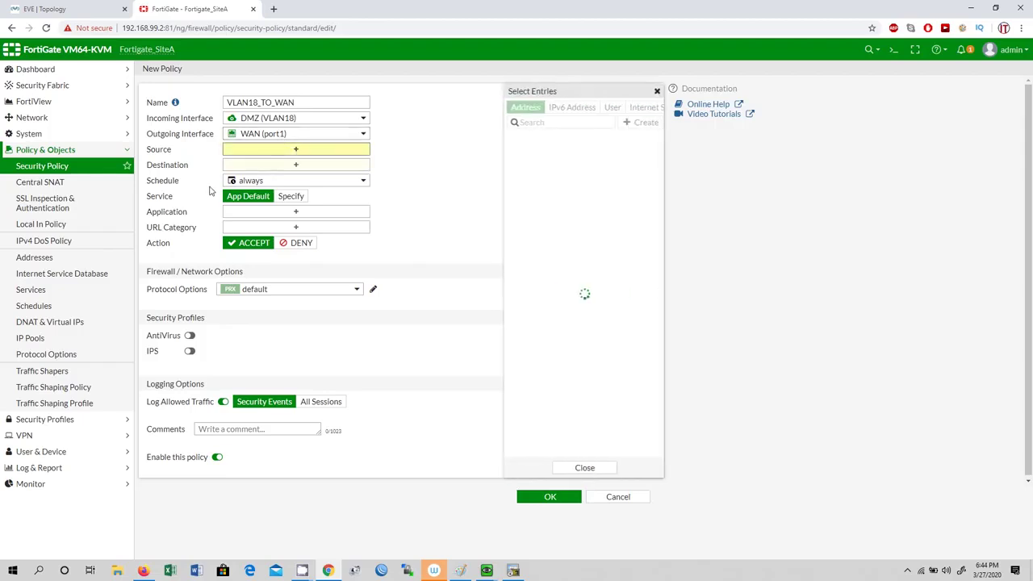
left_click(541, 152)
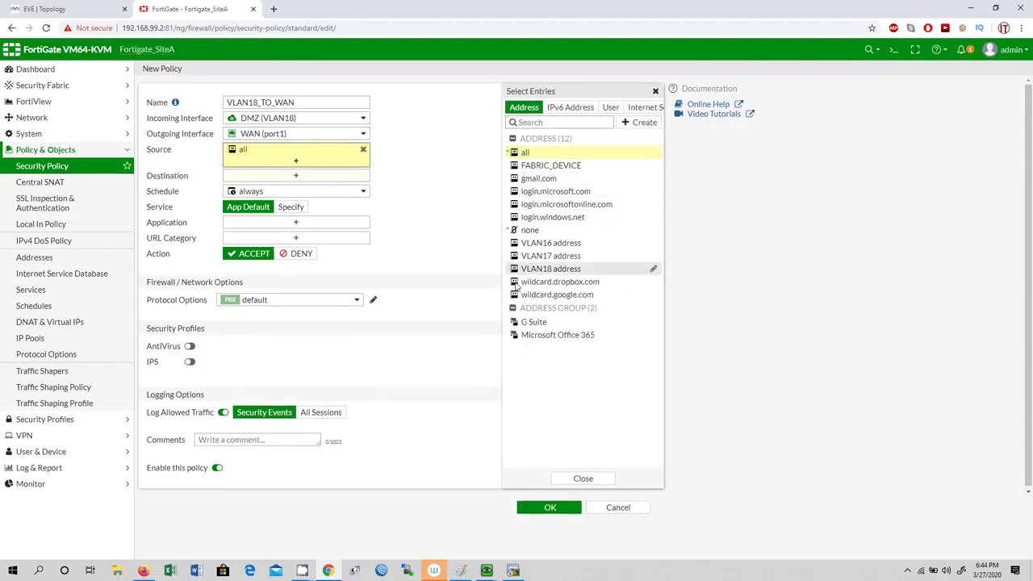
left_click(583, 479)
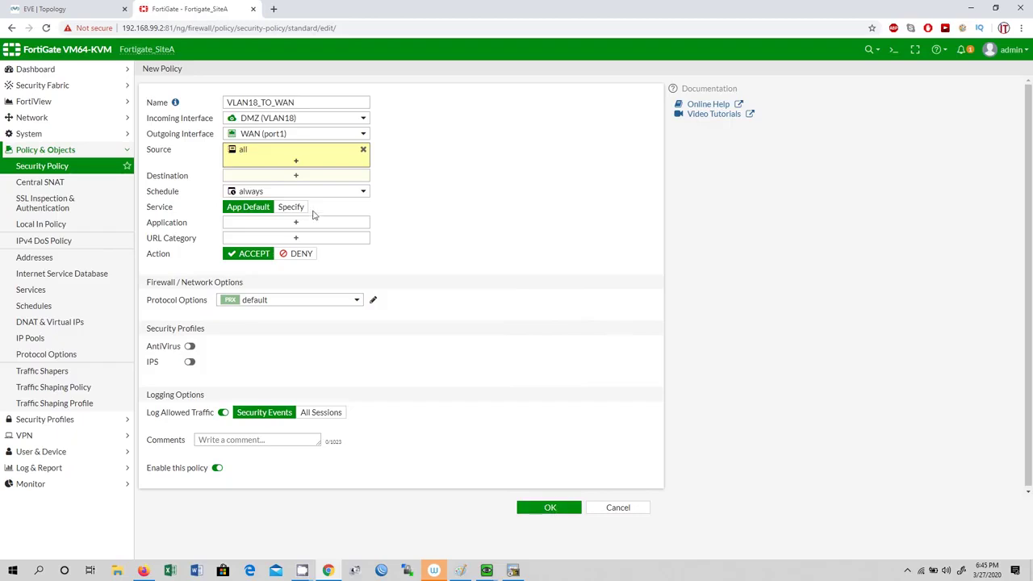
left_click(295, 176)
left_click(555, 153)
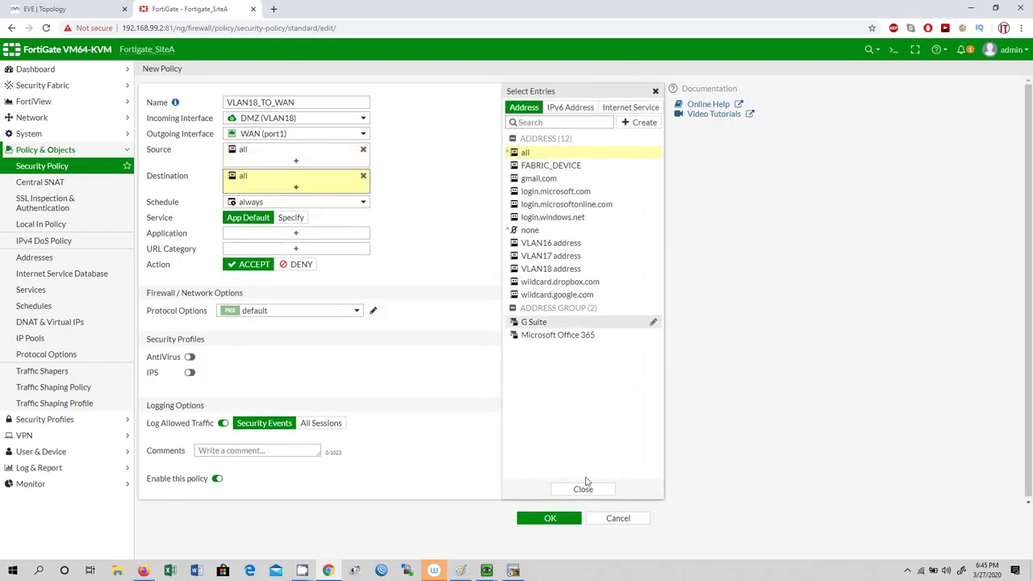
left_click(582, 489)
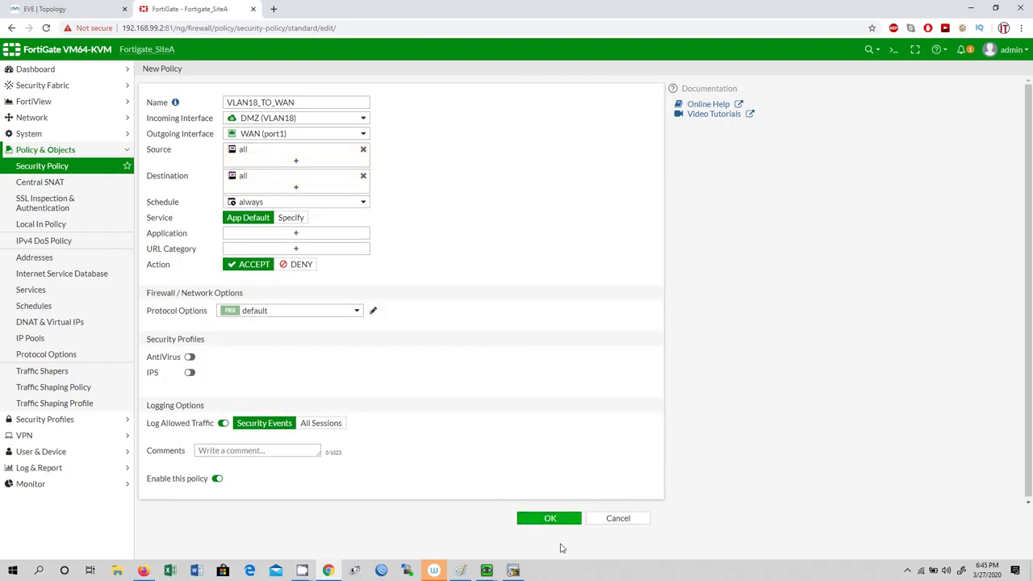
left_click(550, 519)
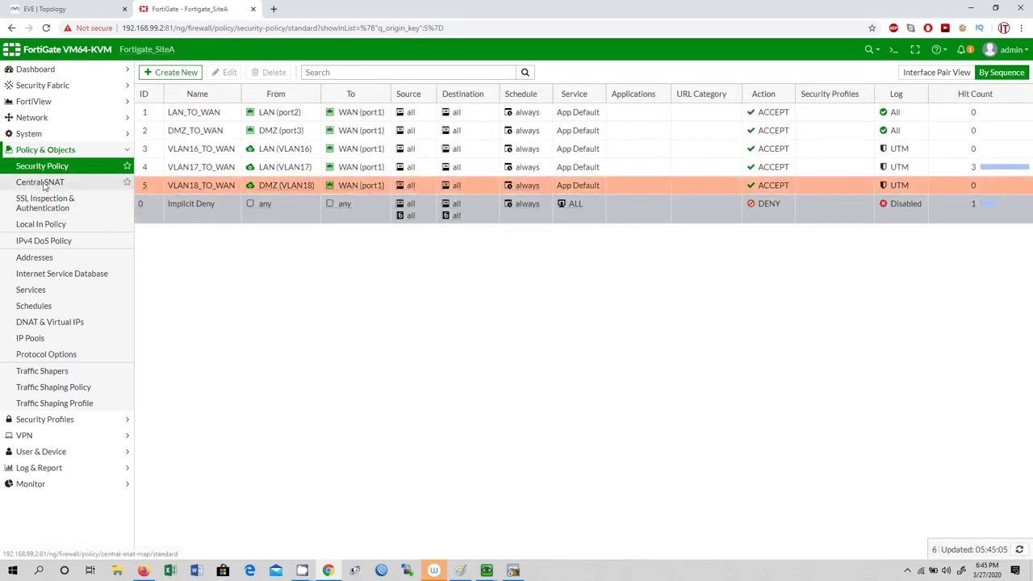
Step: Add a central SNAT rule from LAN (VLAN16) to WAN (port1) with all source and destination addresses
left_click(42, 183)
left_click(165, 73)
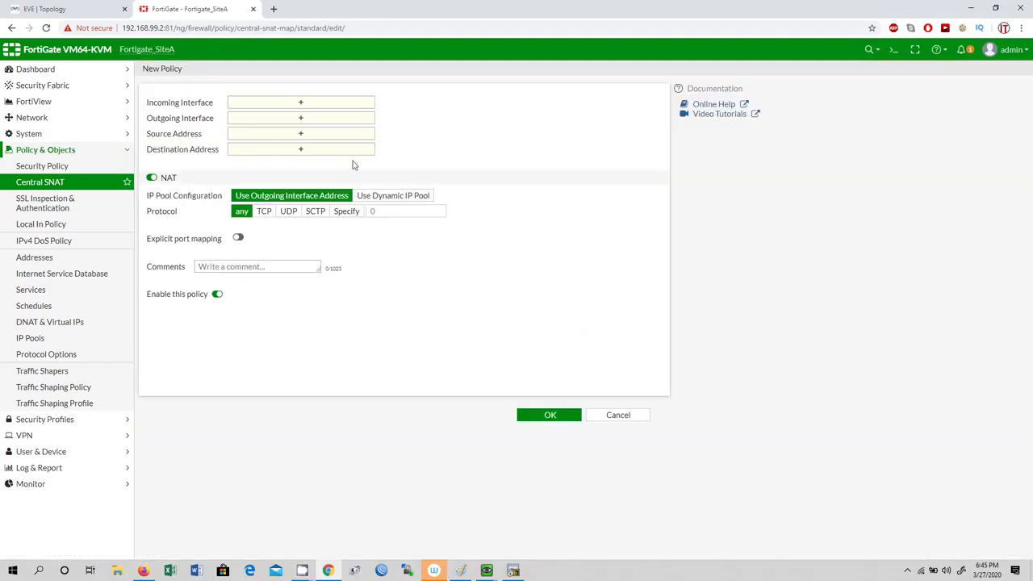
left_click(300, 103)
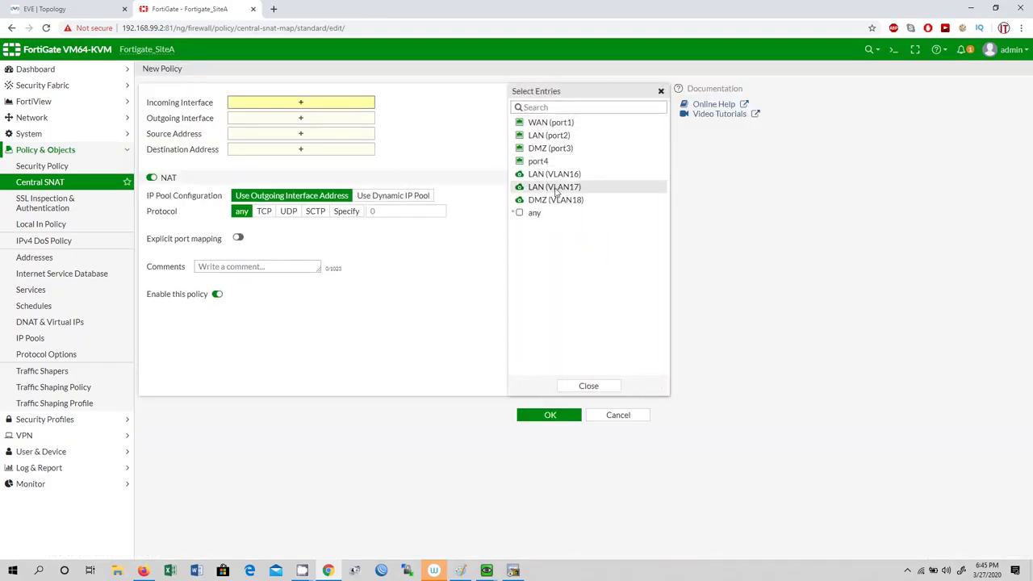
left_click(578, 178)
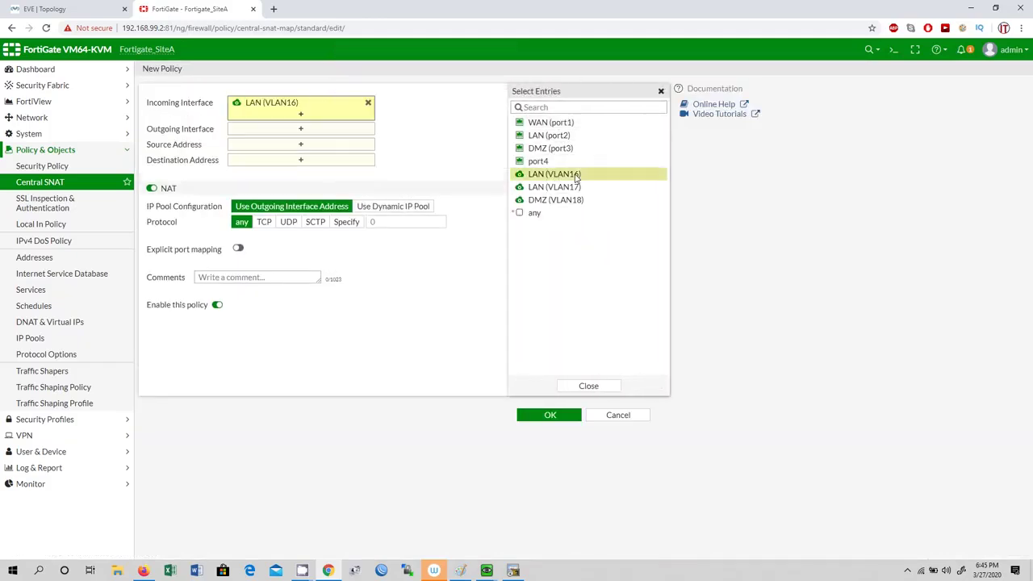
left_click(303, 130)
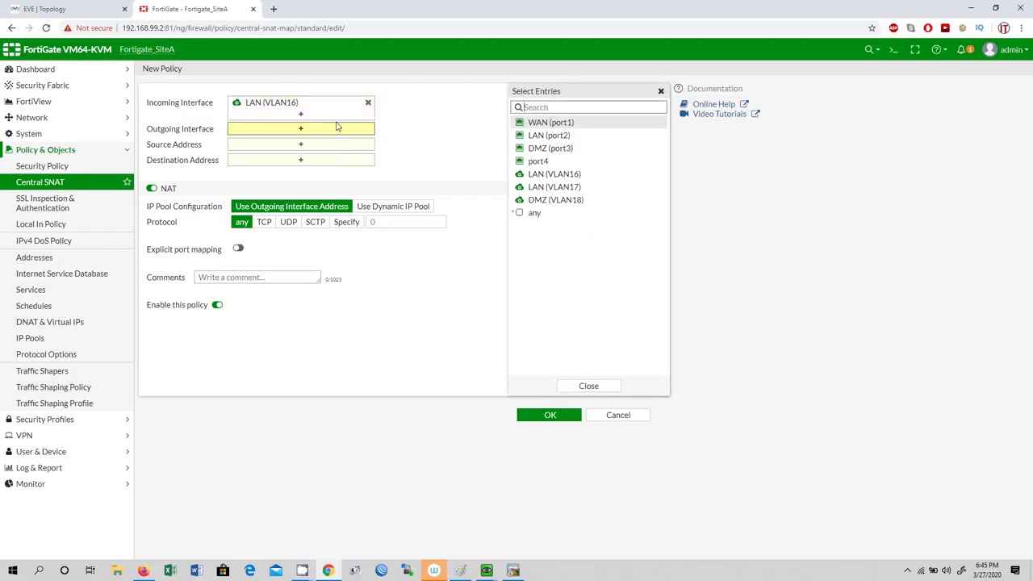
left_click(558, 123)
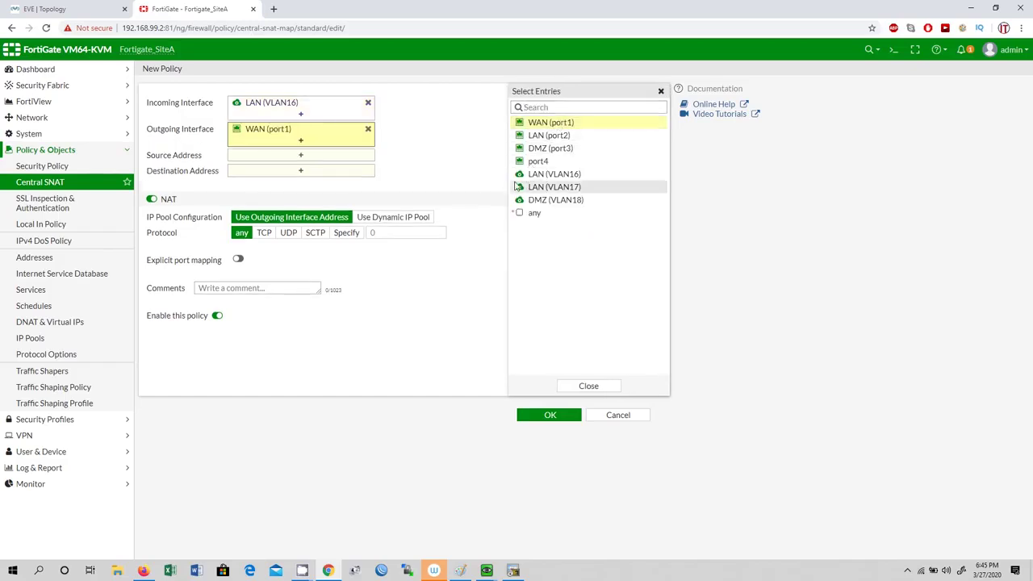
left_click(299, 155)
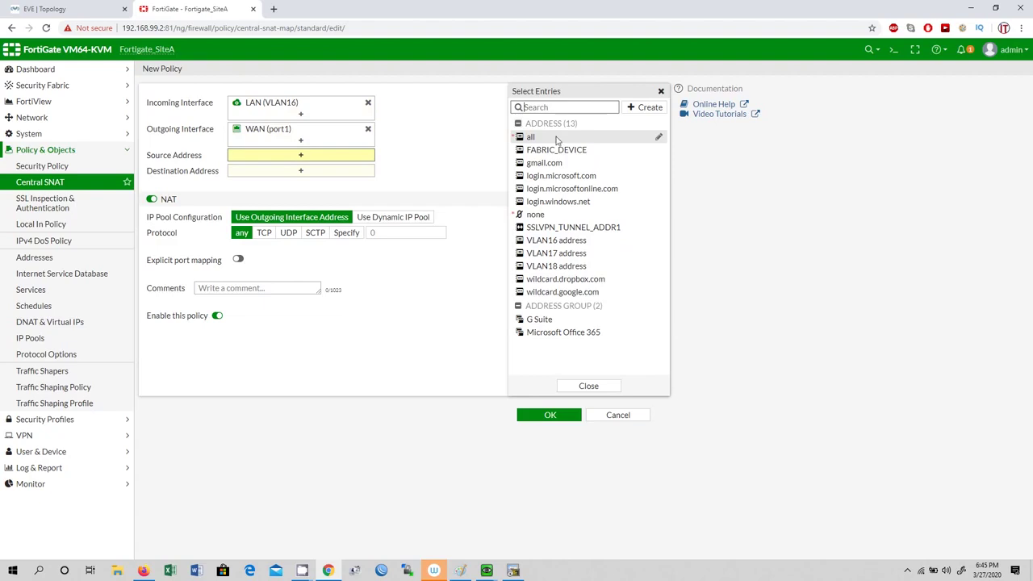
left_click(556, 138)
left_click(313, 186)
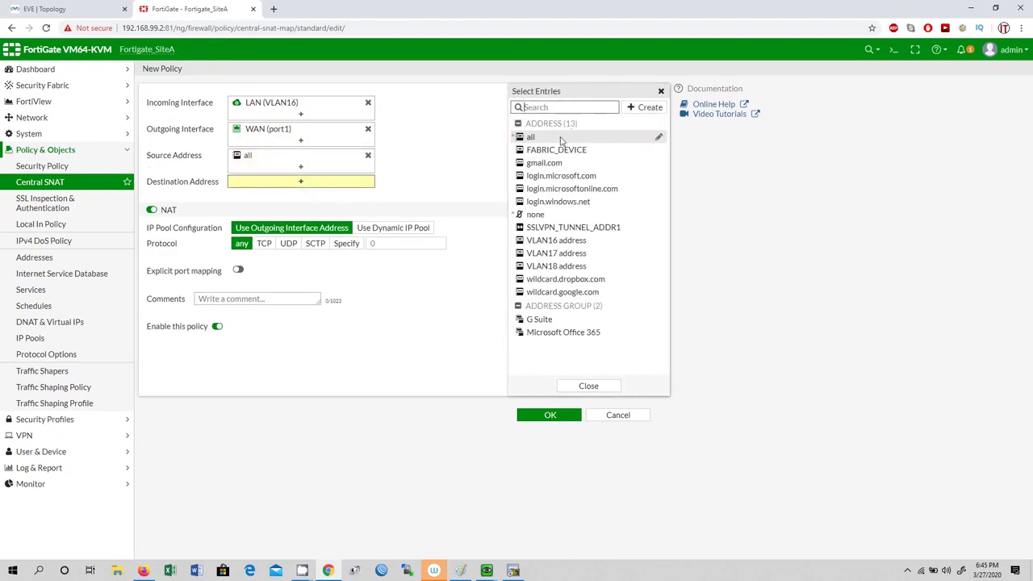
left_click(561, 139)
left_click(583, 385)
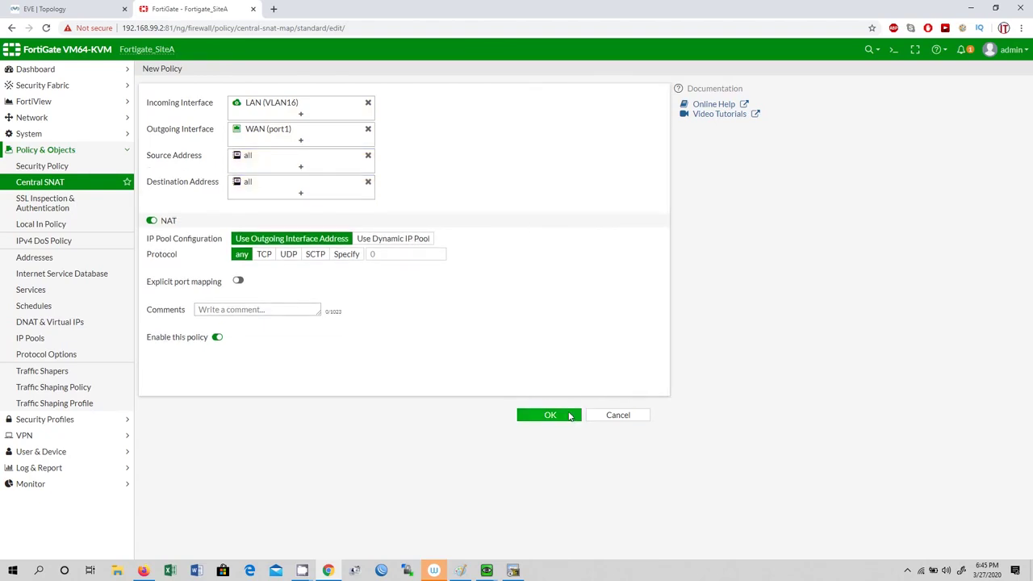
left_click(566, 416)
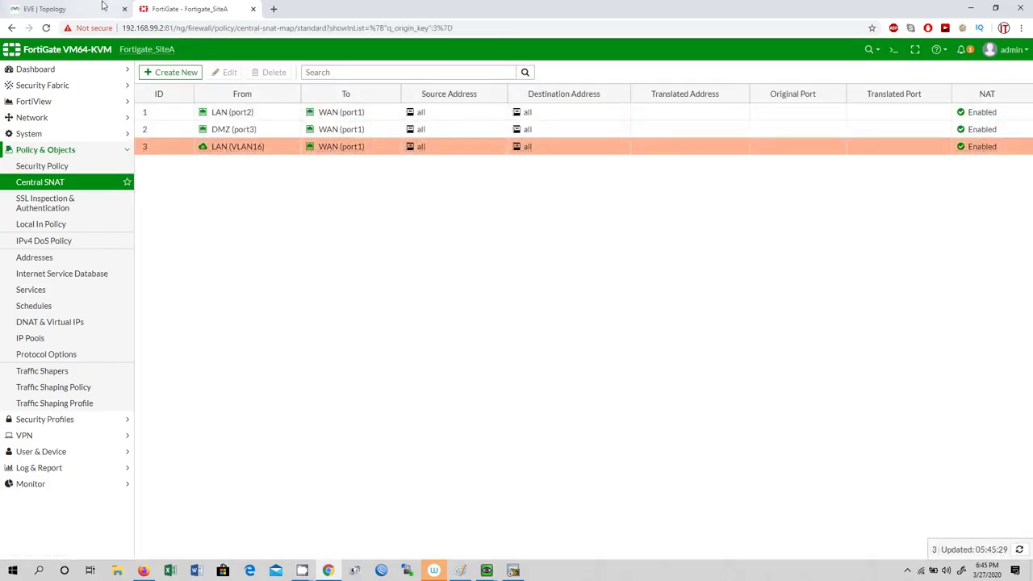
Step: Add a central SNAT rule from LAN (VLAN17) to WAN (port1) with all source and destination addresses
left_click(176, 73)
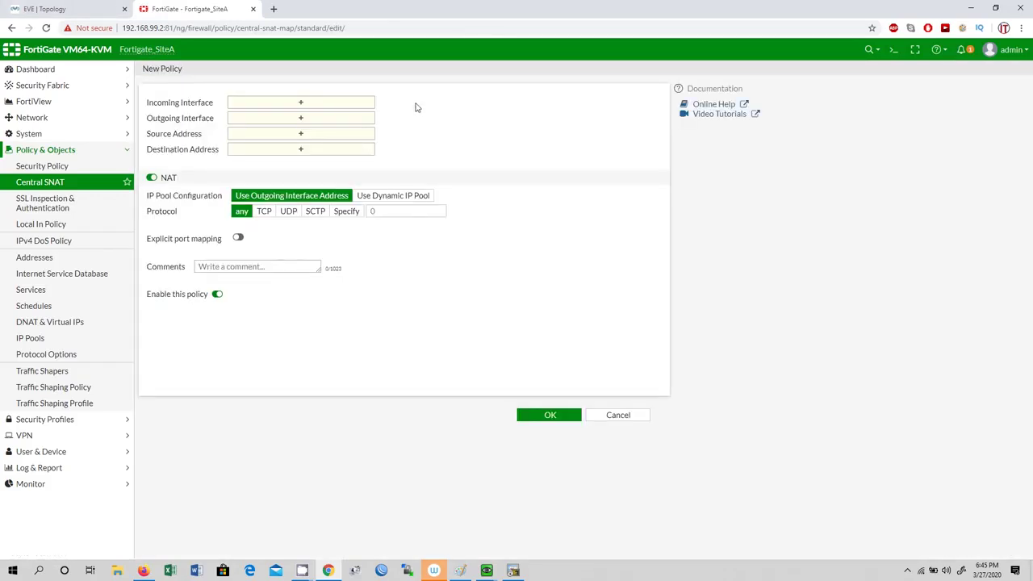
left_click(302, 104)
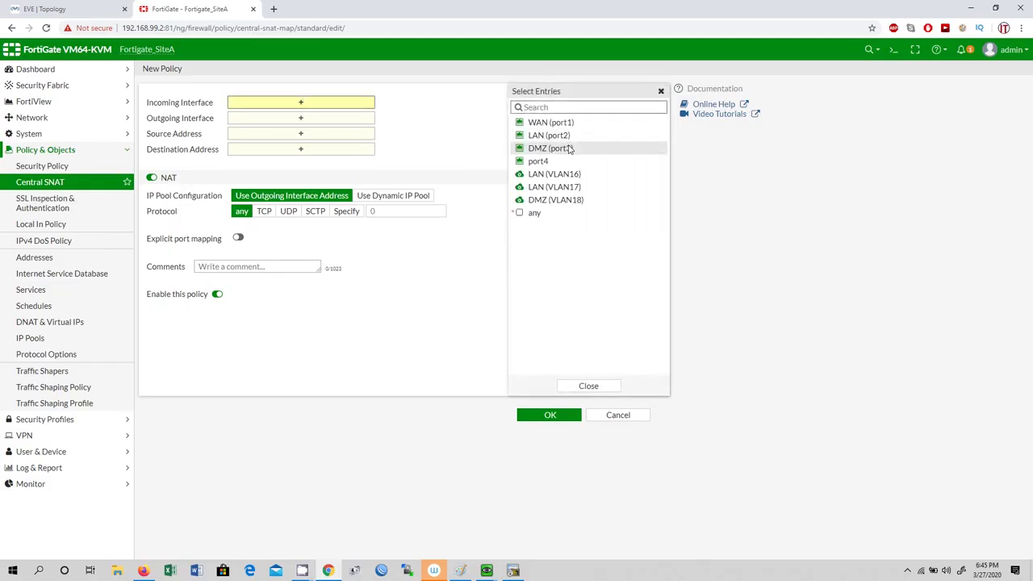
left_click(576, 189)
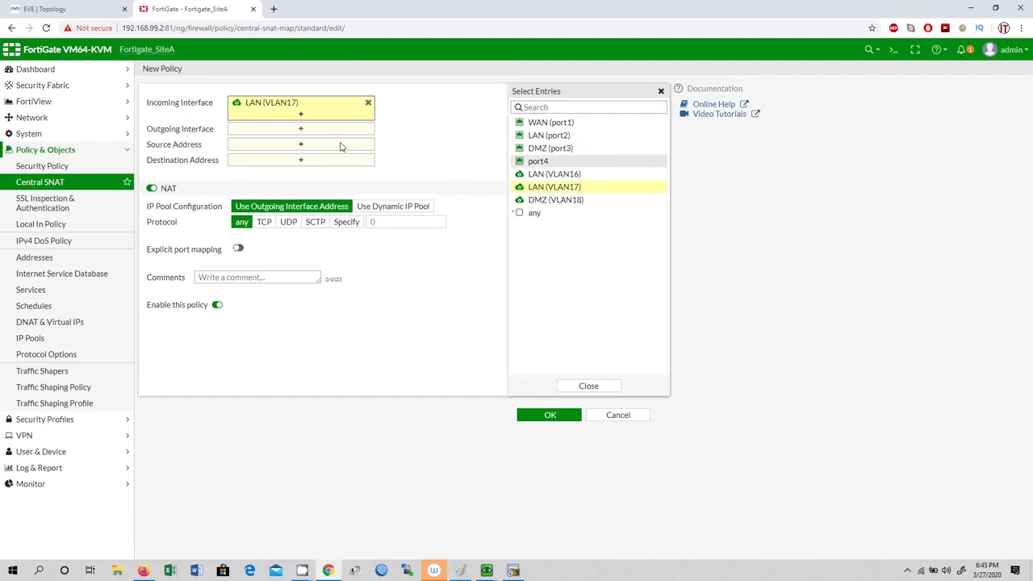
left_click(311, 129)
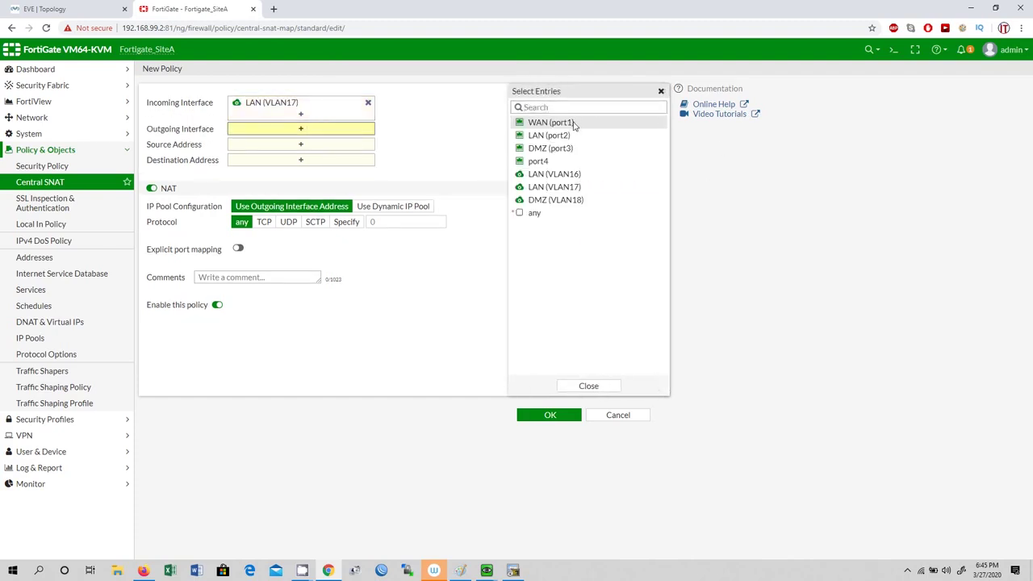
left_click(574, 123)
left_click(355, 156)
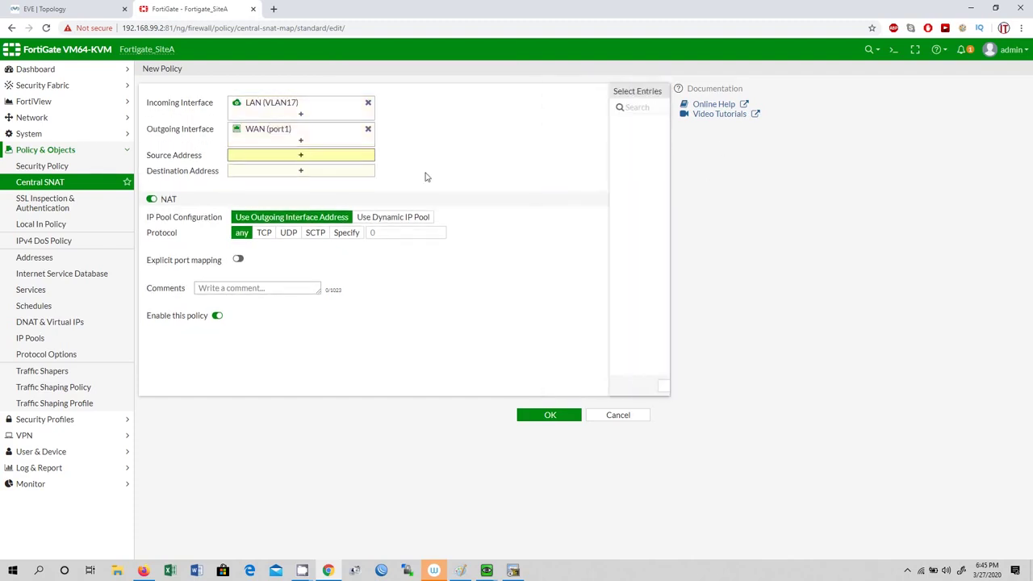
left_click(546, 140)
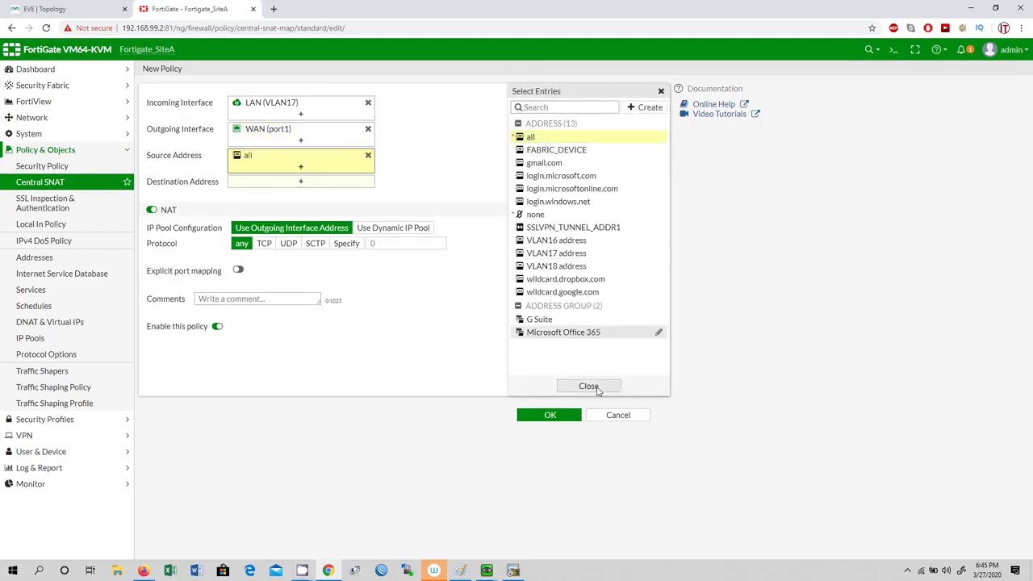
left_click(589, 386)
left_click(314, 182)
left_click(554, 140)
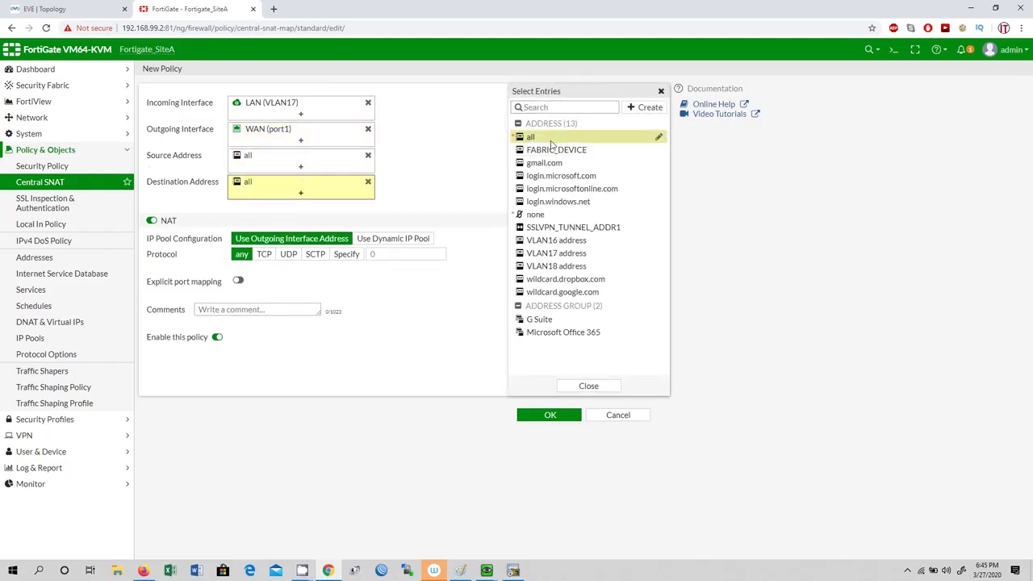
left_click(589, 387)
left_click(550, 415)
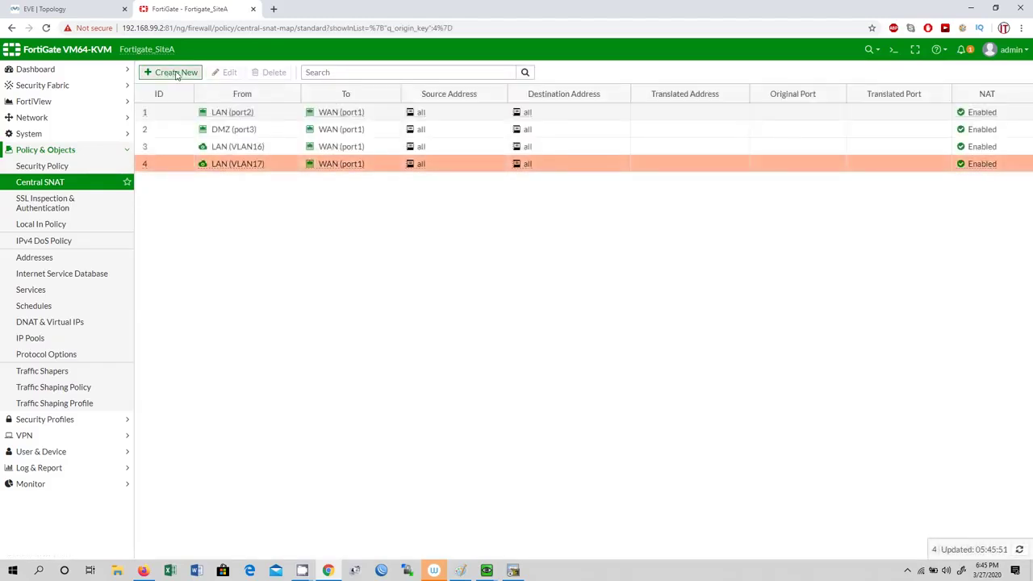
left_click(170, 72)
Step: Set the new SNAT rule's incoming interface to DMZ (VLAN18) and outgoing to WAN (port1)
left_click(302, 104)
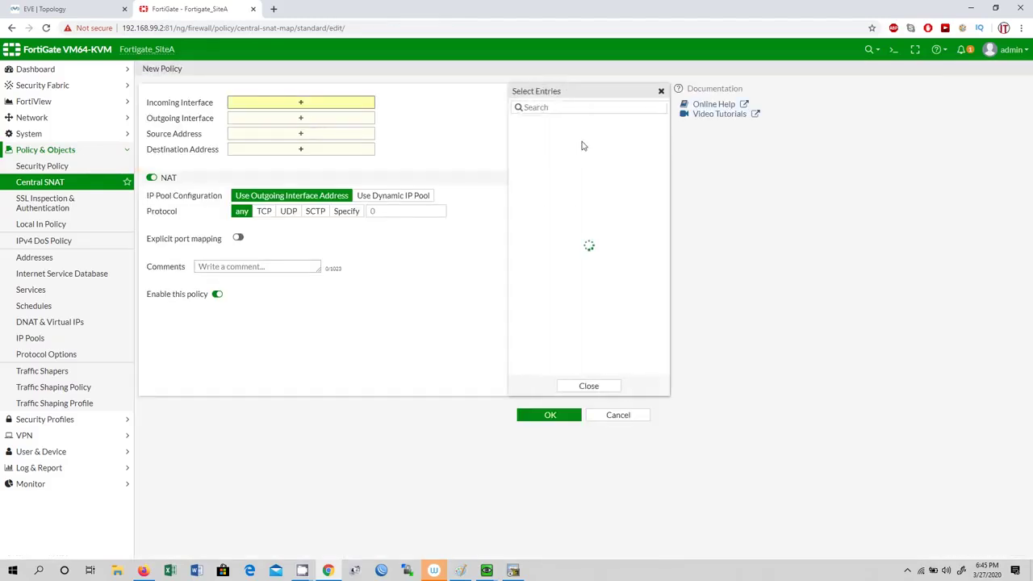
left_click(563, 200)
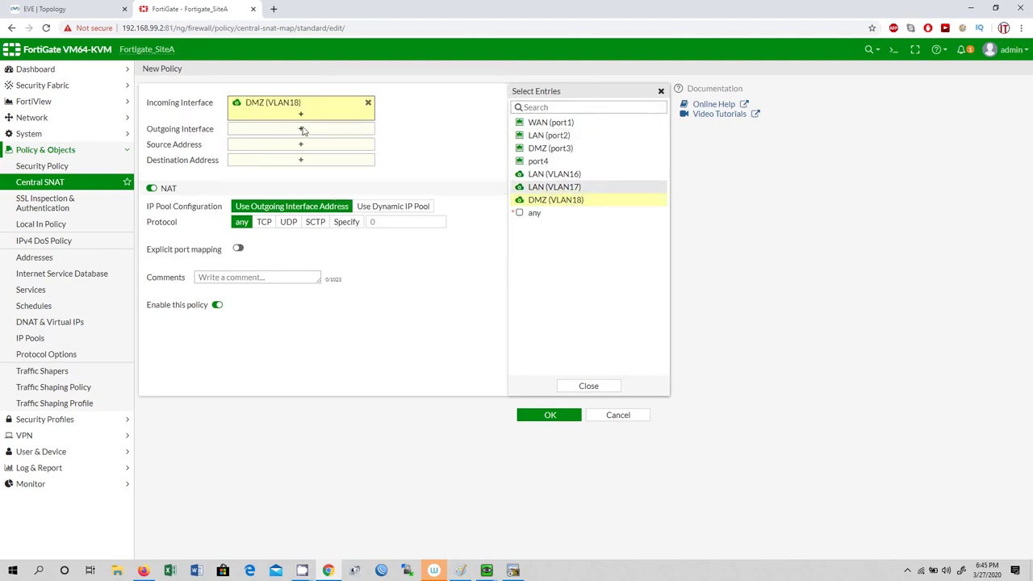
left_click(302, 130)
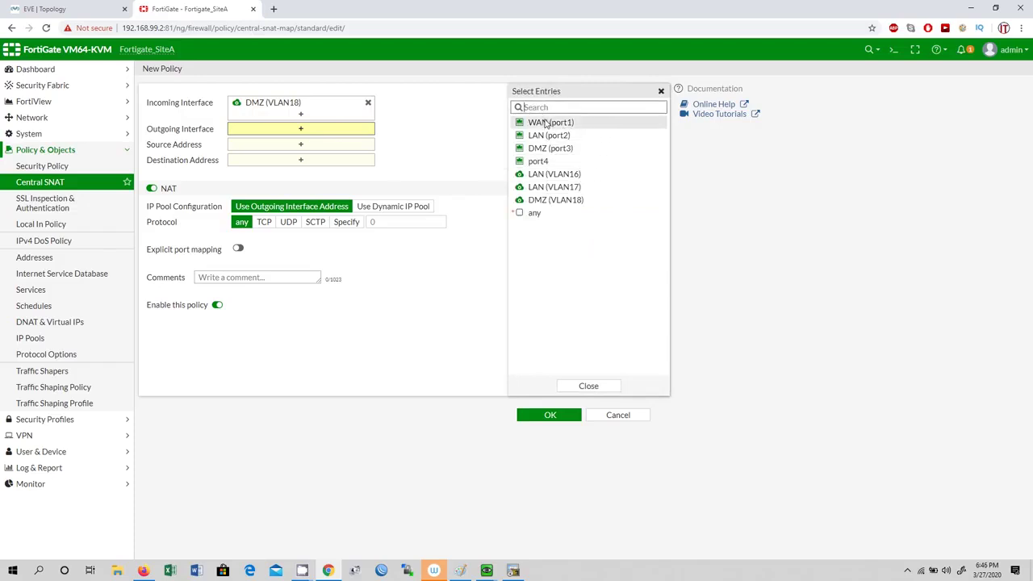
left_click(545, 124)
left_click(589, 385)
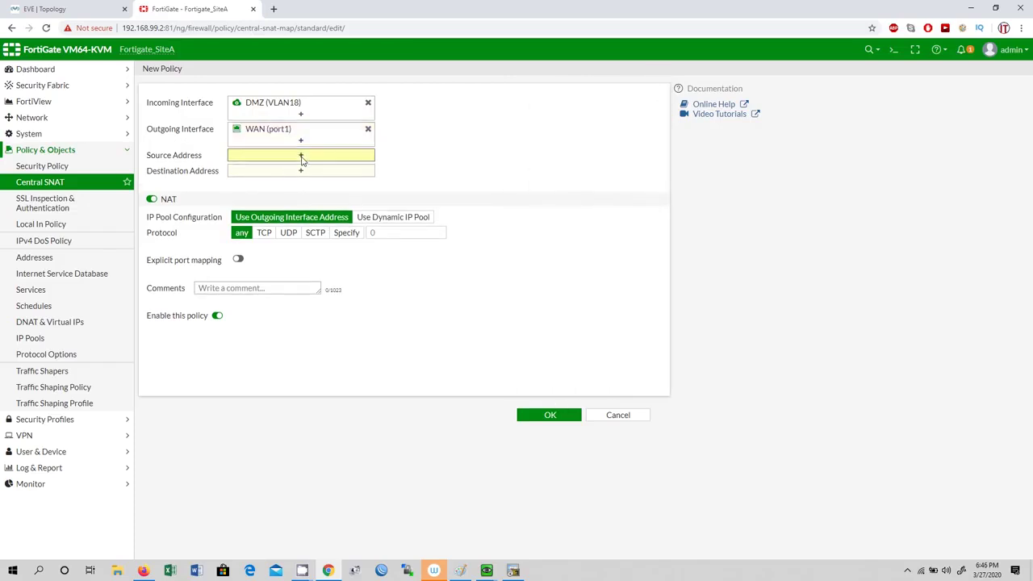
Step: Set source and destination addresses to all, save the rule, and view the security policy list
left_click(301, 156)
left_click(549, 137)
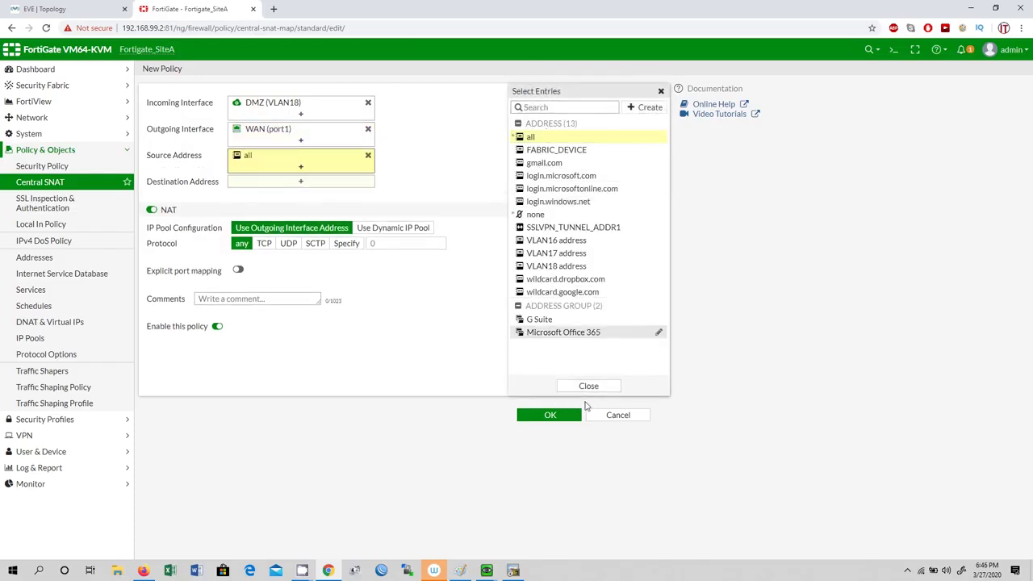
left_click(589, 386)
left_click(300, 181)
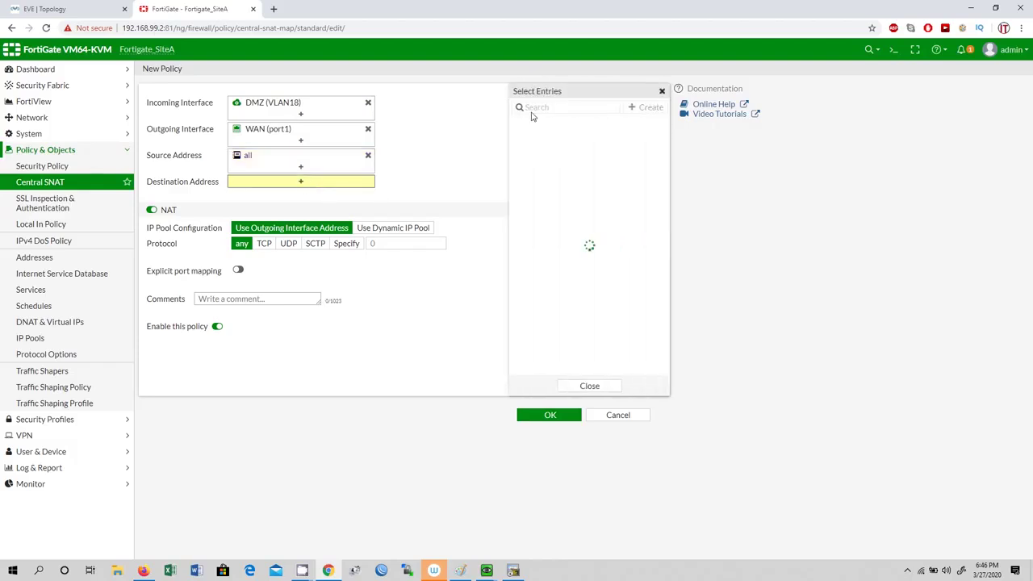
left_click(549, 137)
left_click(589, 386)
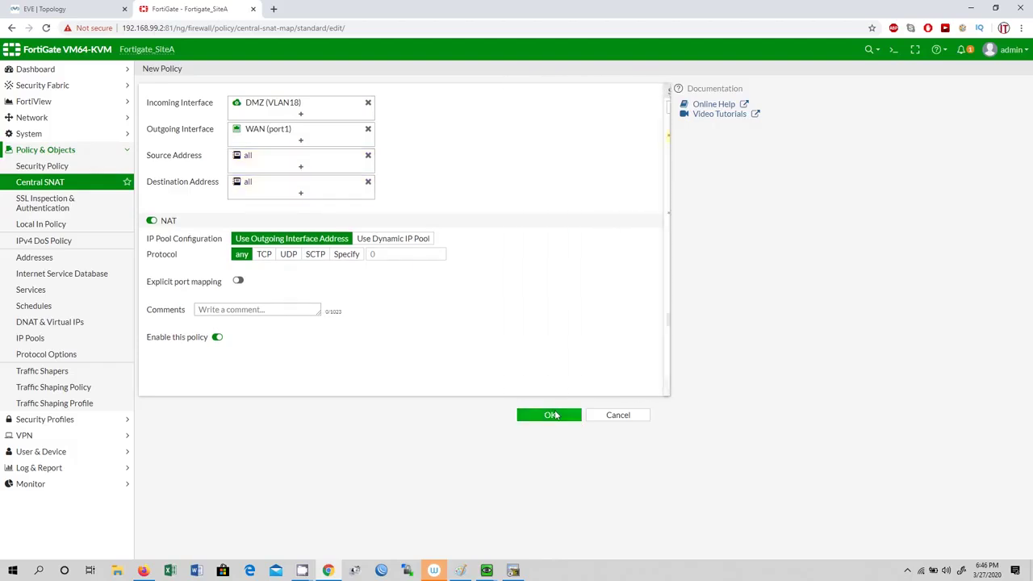
left_click(550, 415)
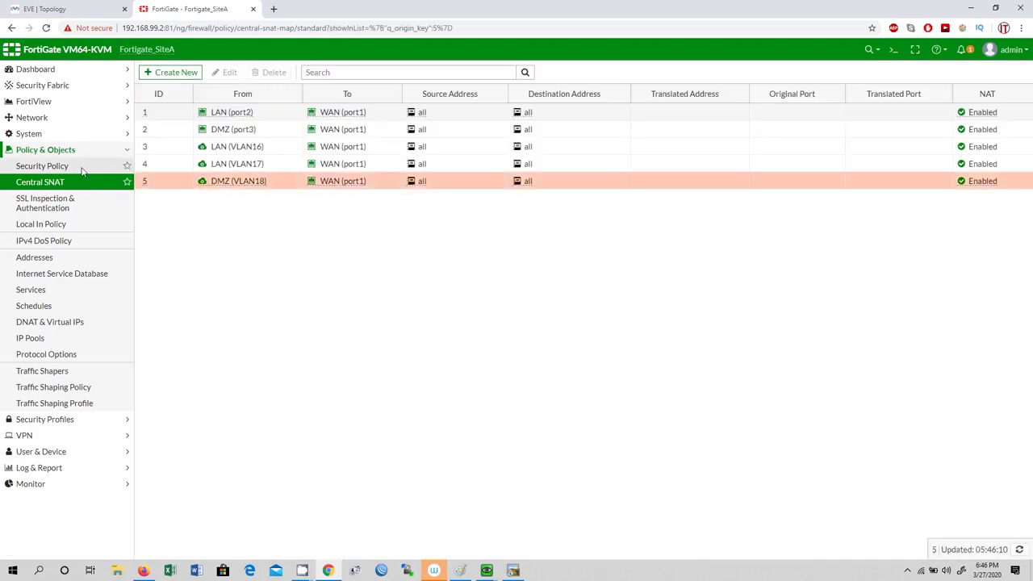
left_click(38, 167)
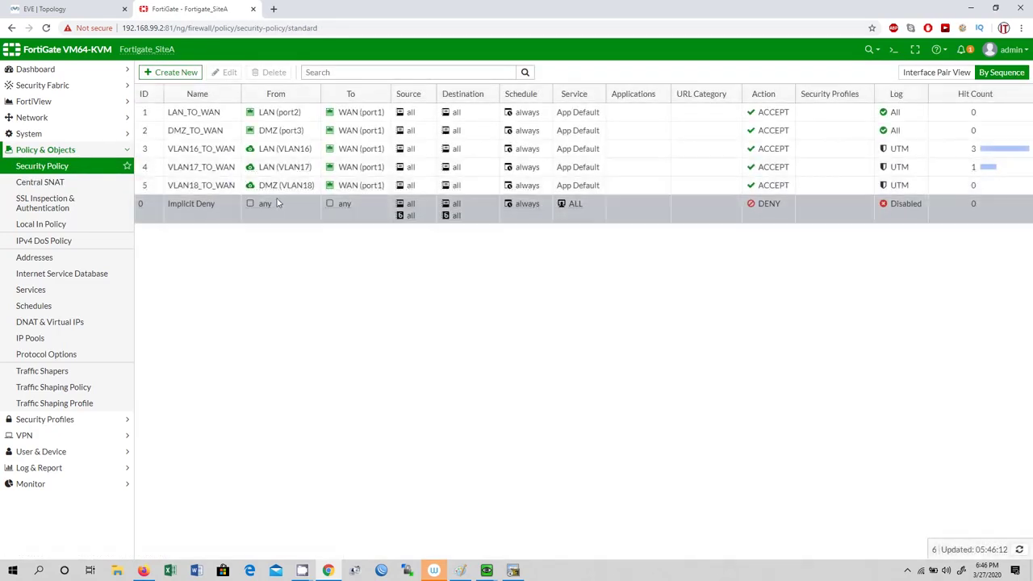
Step: Open the LAN_Win5 VM console from the EVE topology and start a command prompt
left_click(68, 5)
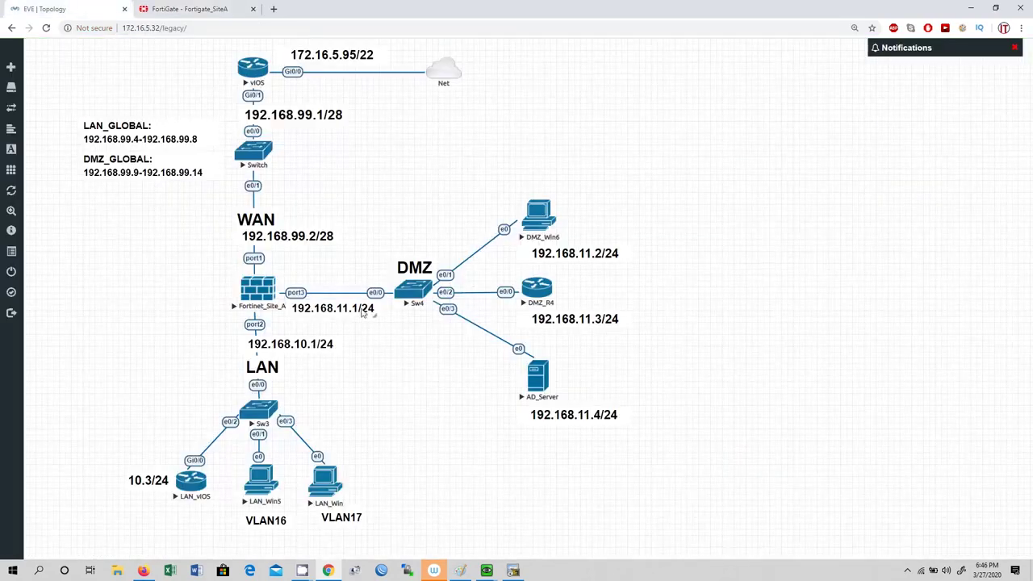
left_click(277, 500)
left_click(546, 100)
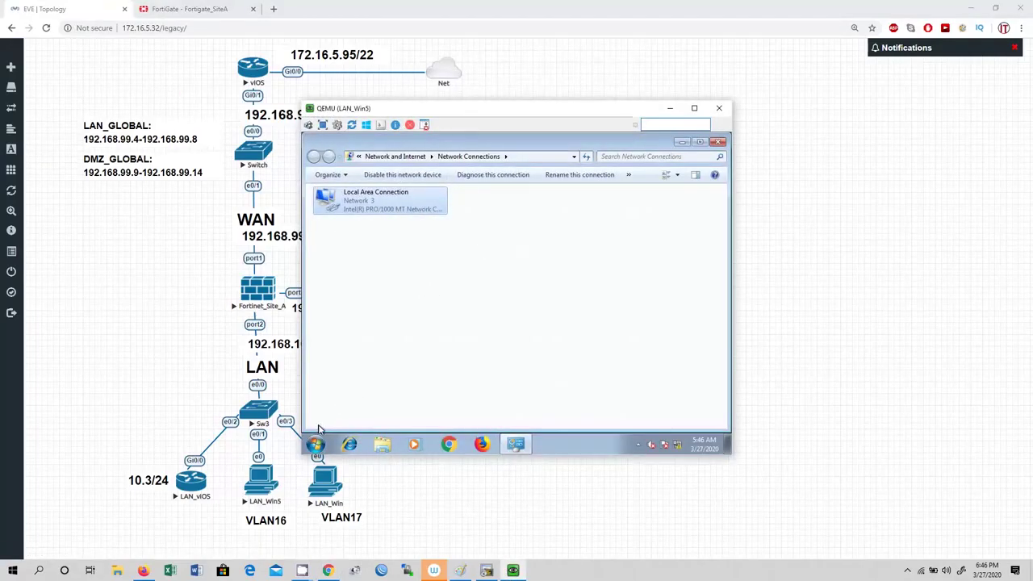
left_click(315, 443)
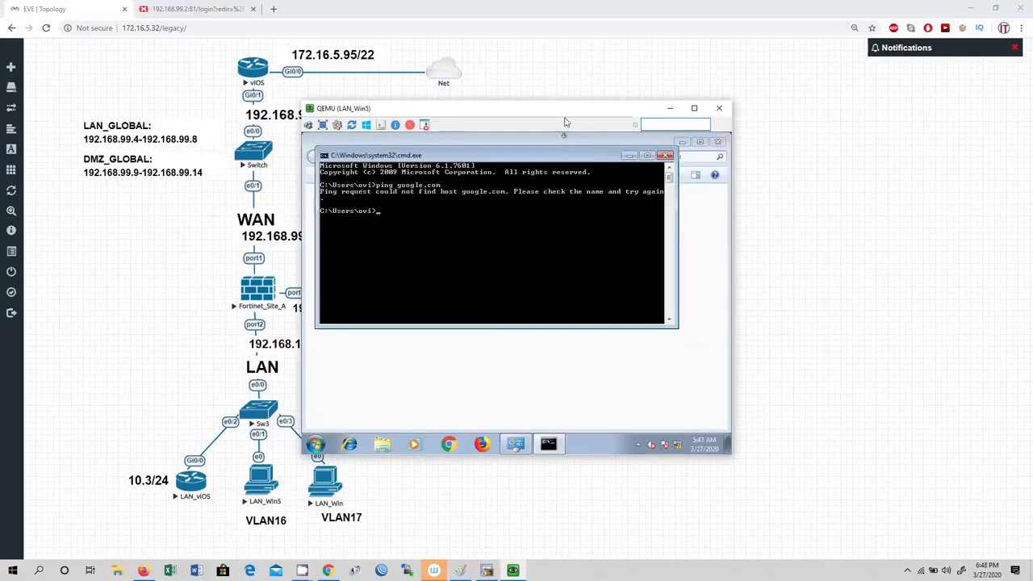
left_click_drag(566, 117, 749, 115)
Step: Ping google.com from LAN_Win5 until it replies with 0% loss
key("Up")
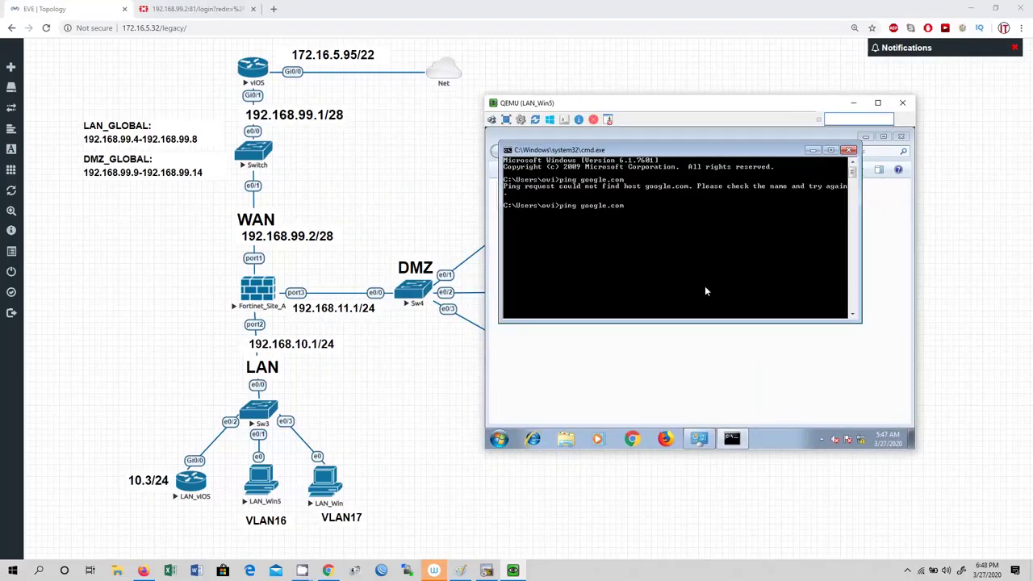
key("Return")
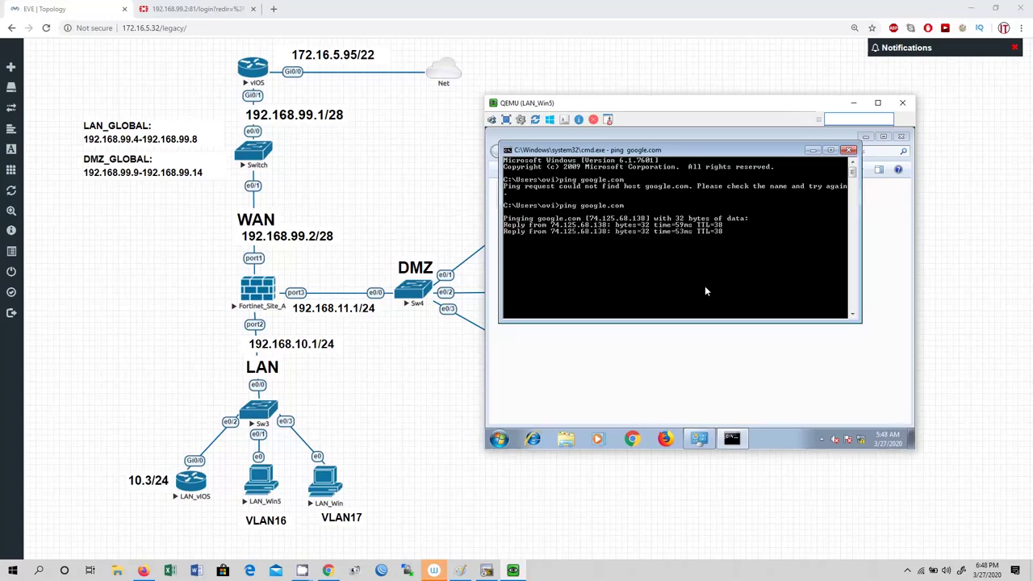
key("ctrl+c")
key("Return")
key("Return")
key("Return")
key("Return")
key("Return")
key("Return")
key("Return")
key("Return")
key("Return")
key("Return")
key("Return")
key("Return")
key("Return")
key("Return")
key("Return")
key("Return")
key("Return")
key("Return")
key("Return")
key("Return")
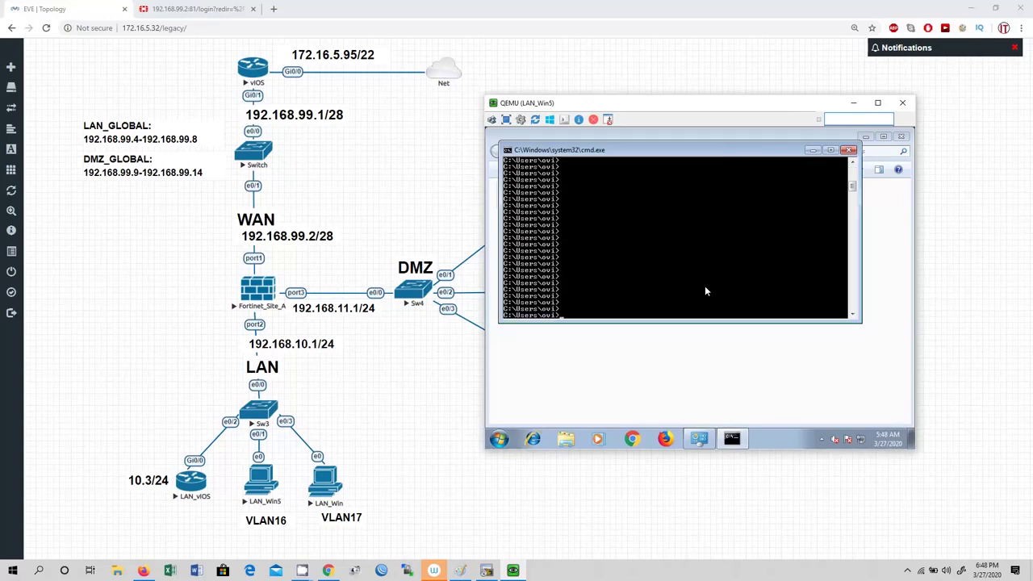
type("ping google.com")
key("Return")
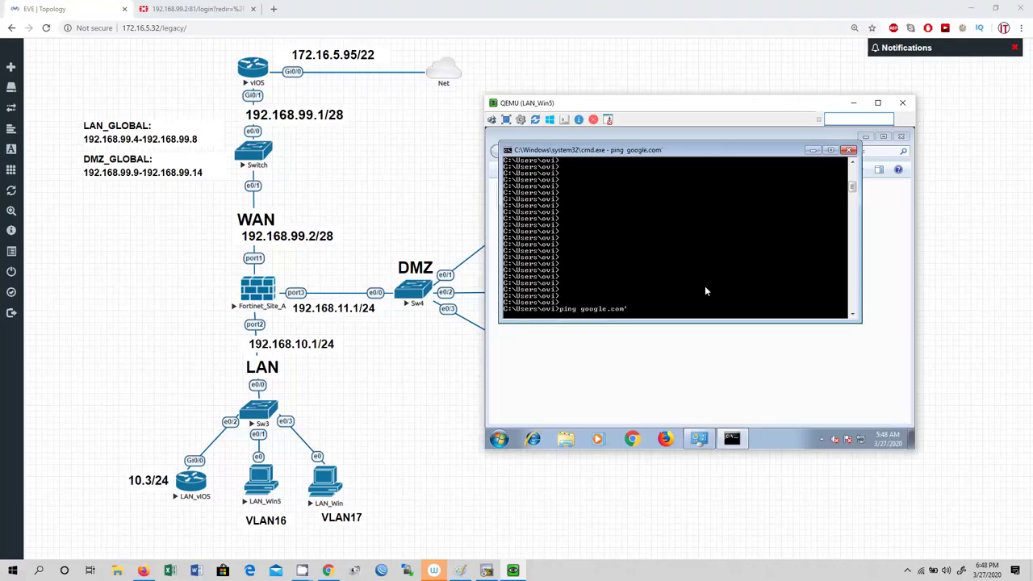
key("ctrl+c")
key("Up")
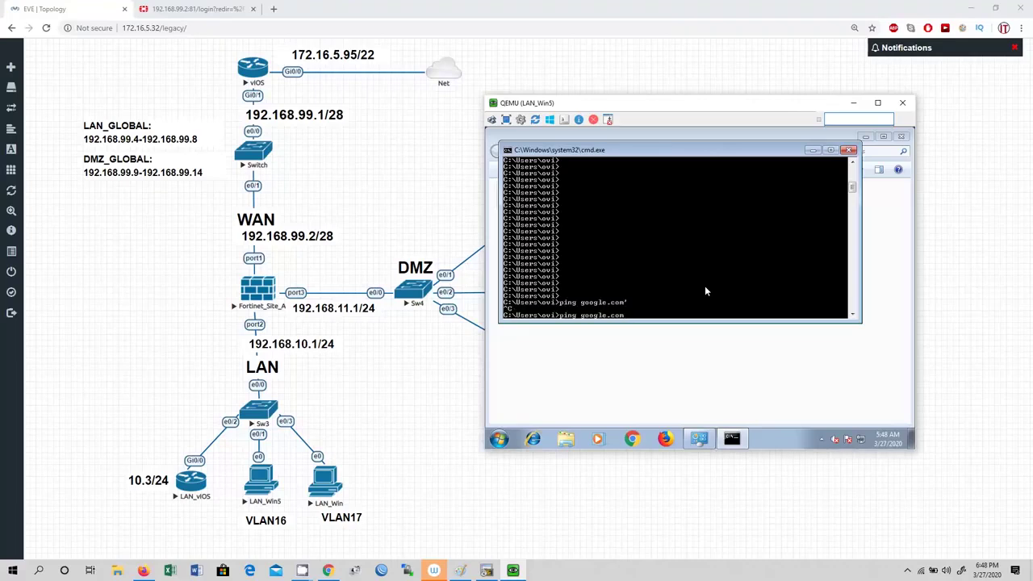
key("Return")
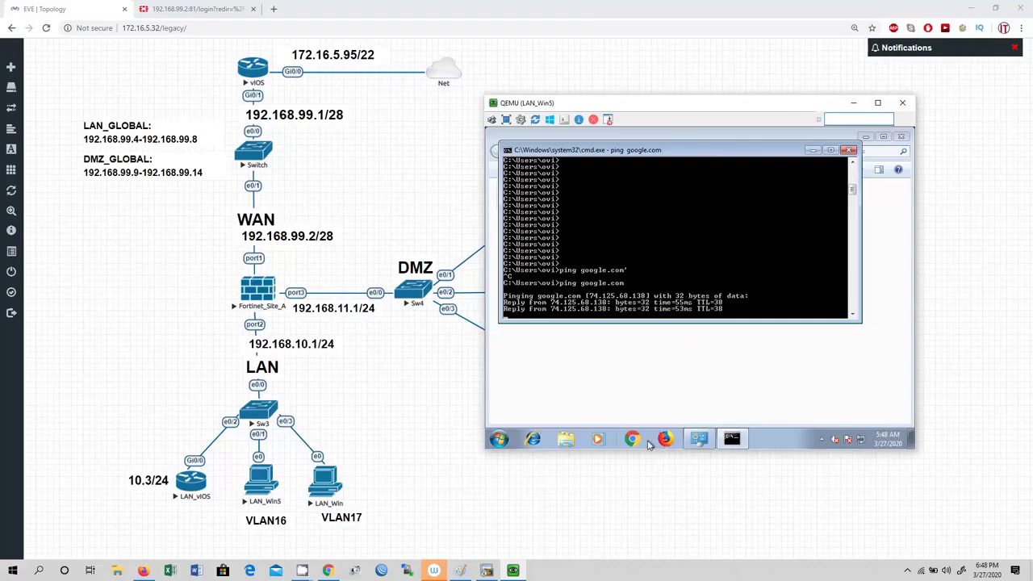
Step: Load the CNN website in the LAN_Win5 browser
left_click(633, 439)
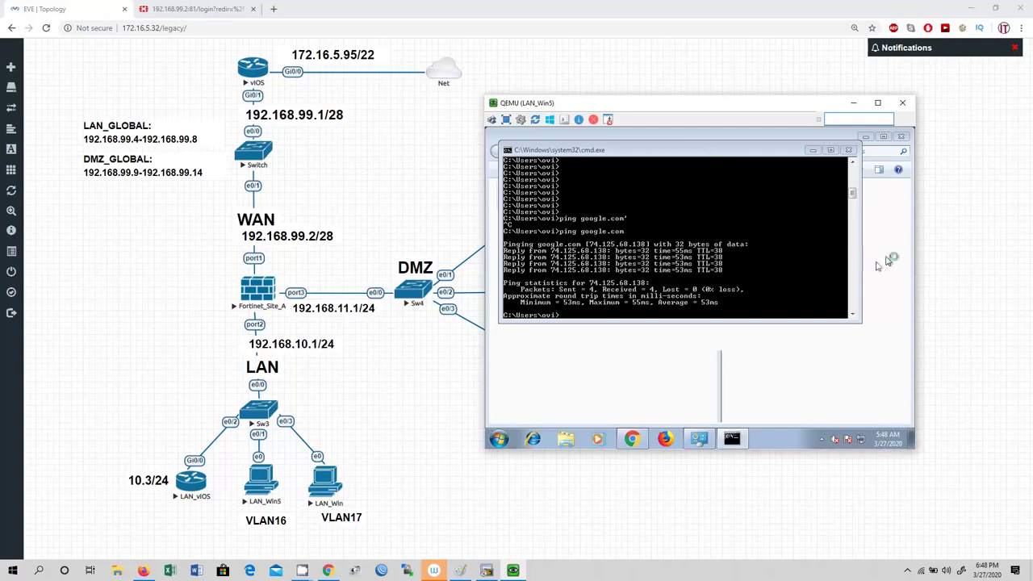
type("cnn")
key("Return")
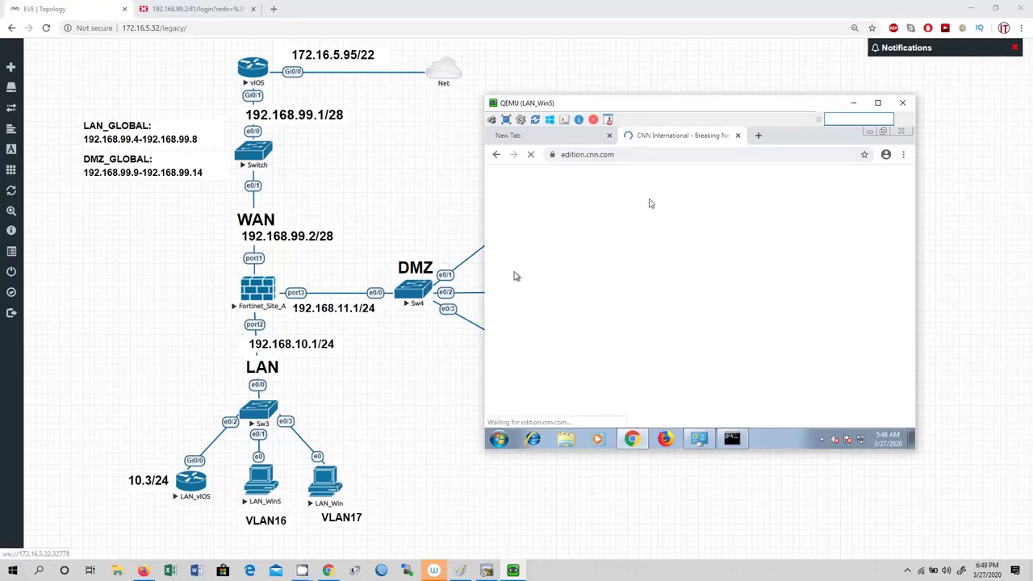
Step: Ping google.com from the LAN_Win VM's command prompt, then close it
left_click(340, 482)
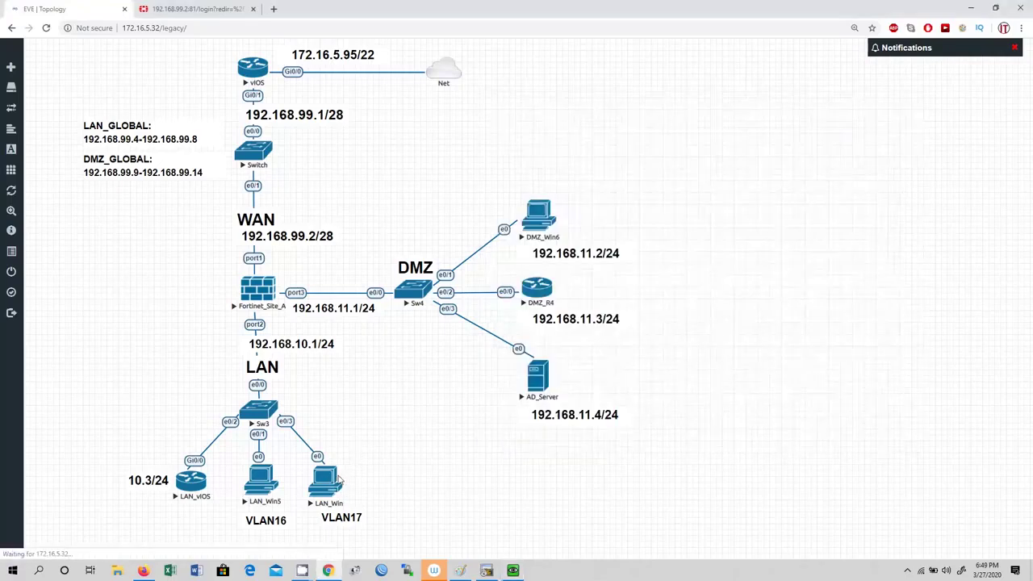
left_click(539, 101)
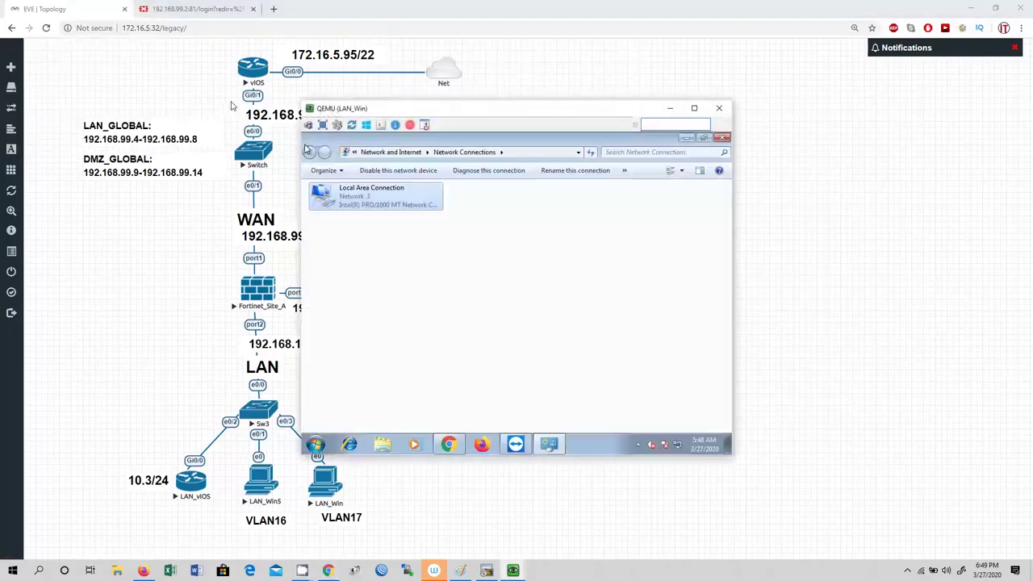
left_click(317, 444)
type("cmd")
key("Return")
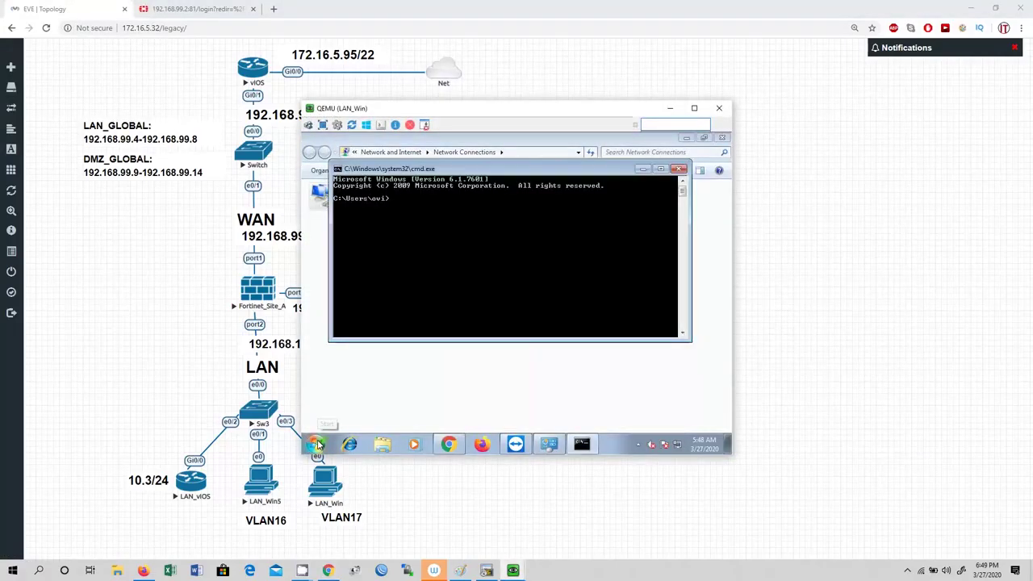
type("ping google.com")
key("Return")
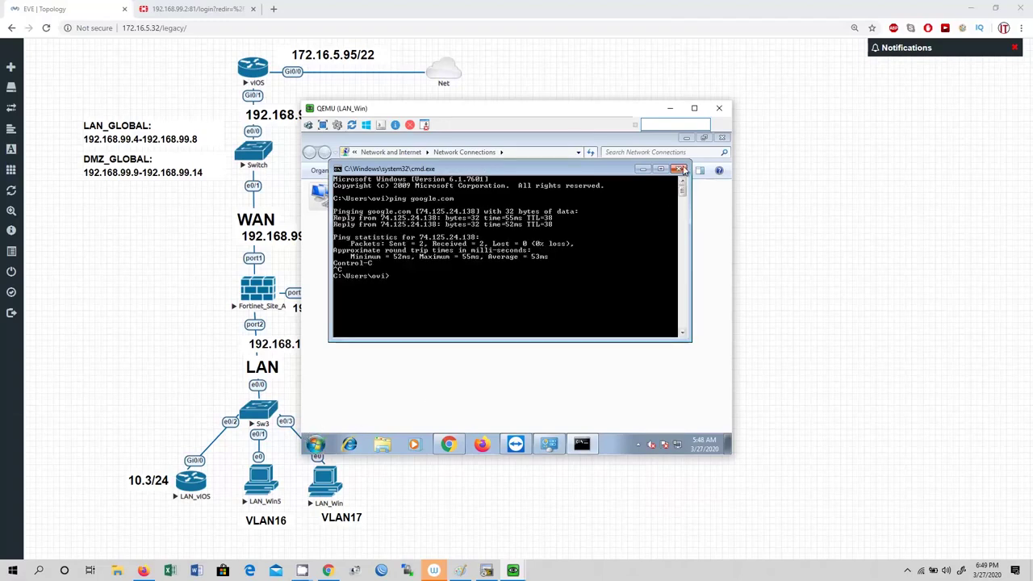
left_click(683, 170)
left_click(792, 191)
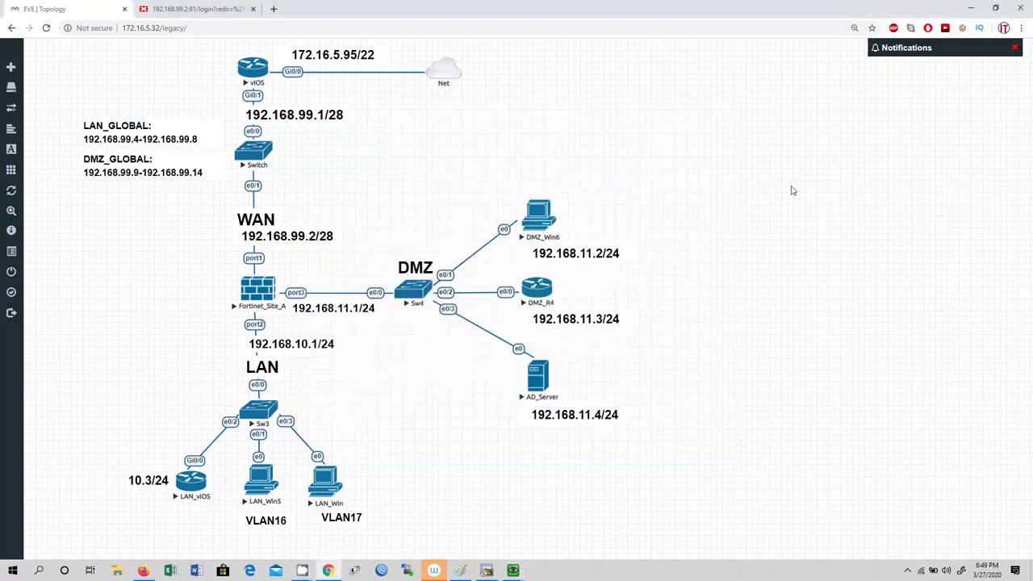
Step: Ping google.com and 8.8.8.8 from the DMZ_Win6 VM, then close its console
left_click(537, 212)
left_click(566, 102)
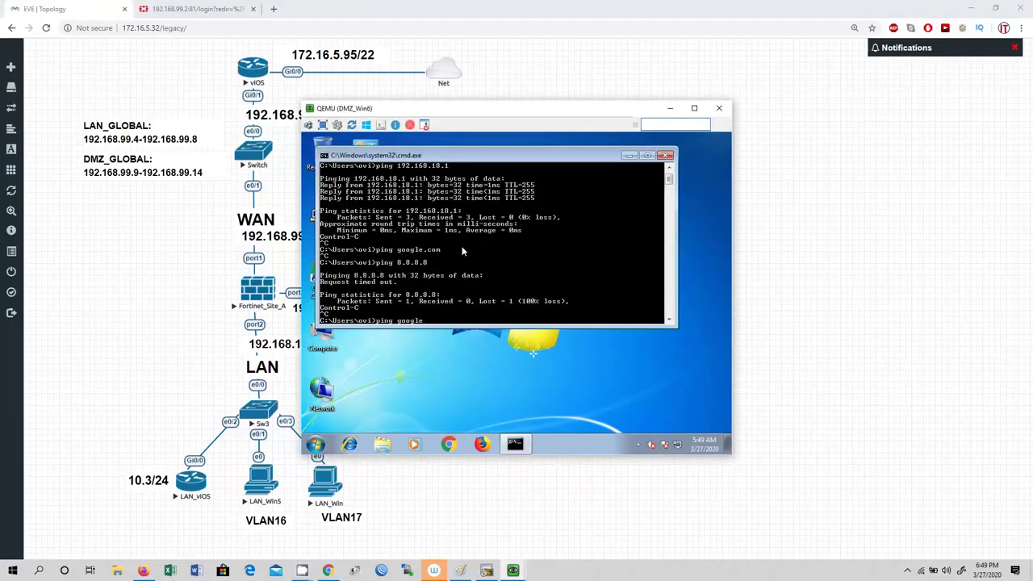
type("com")
key("Return")
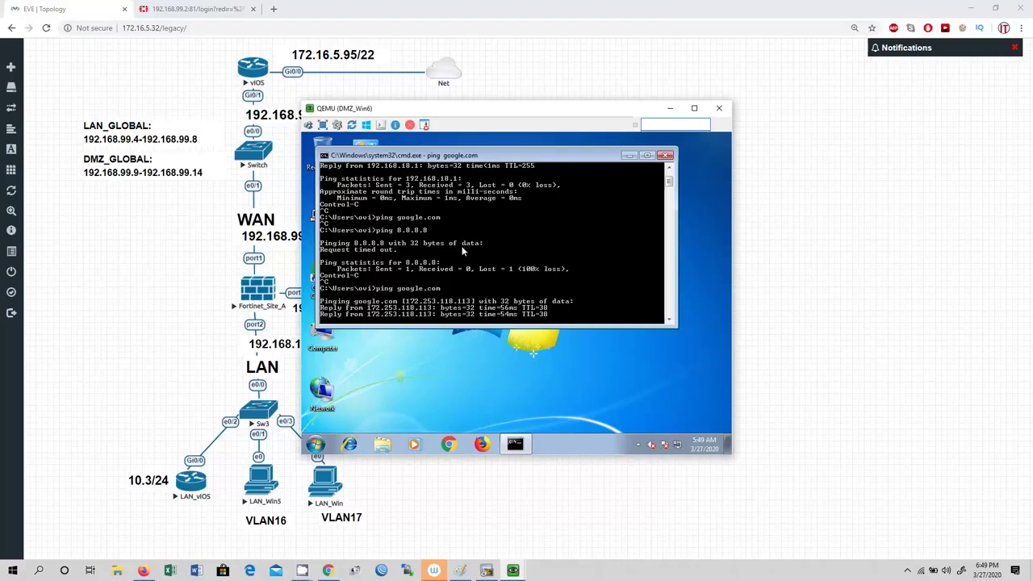
key("ctrl+c")
key("Up")
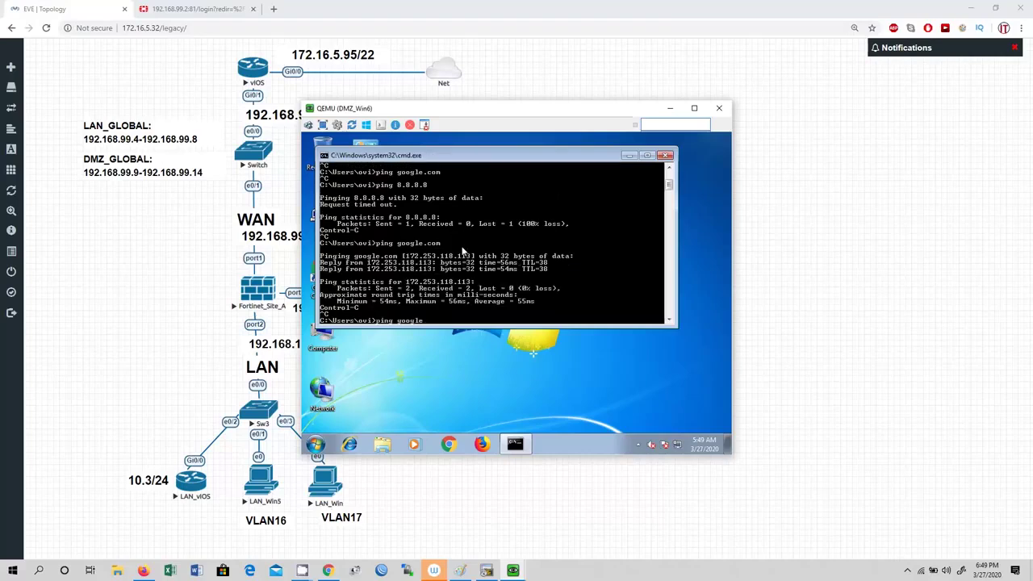
key("Return")
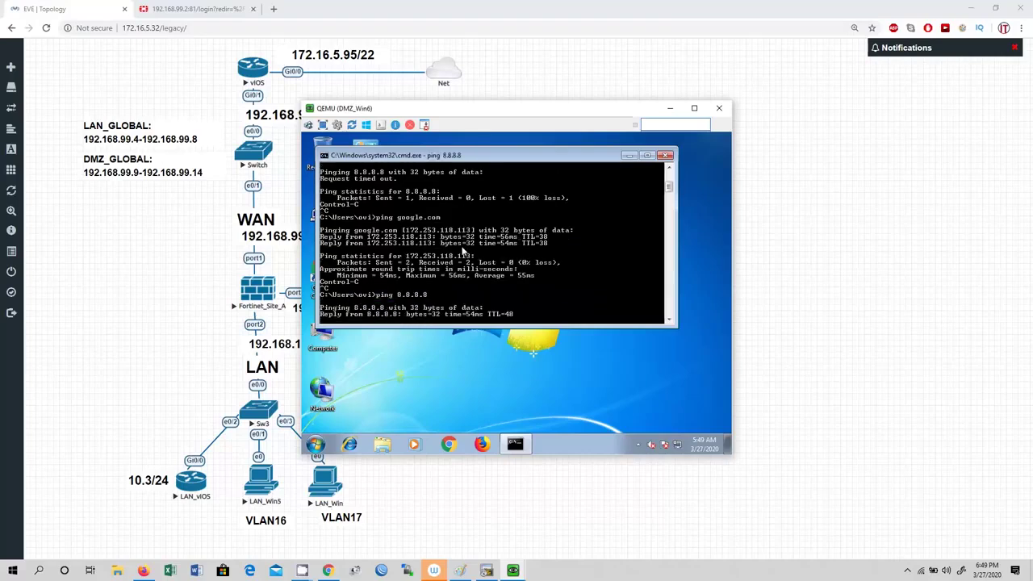
key("ctrl+c")
key("alt+F4")
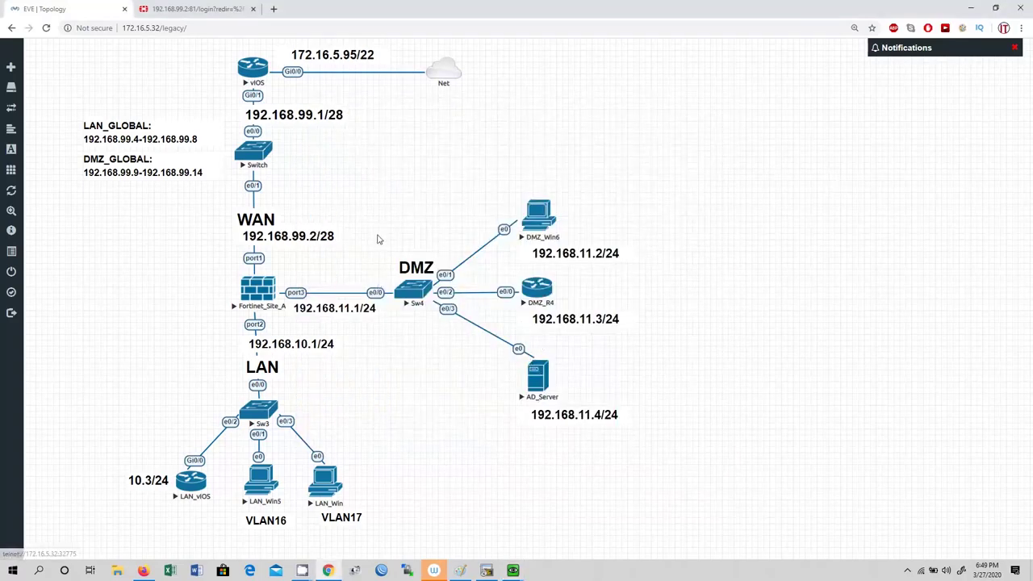
Step: Handwrite 'VLAN16 192.168.16.1' to the left of the Paint diagram
left_click(460, 571)
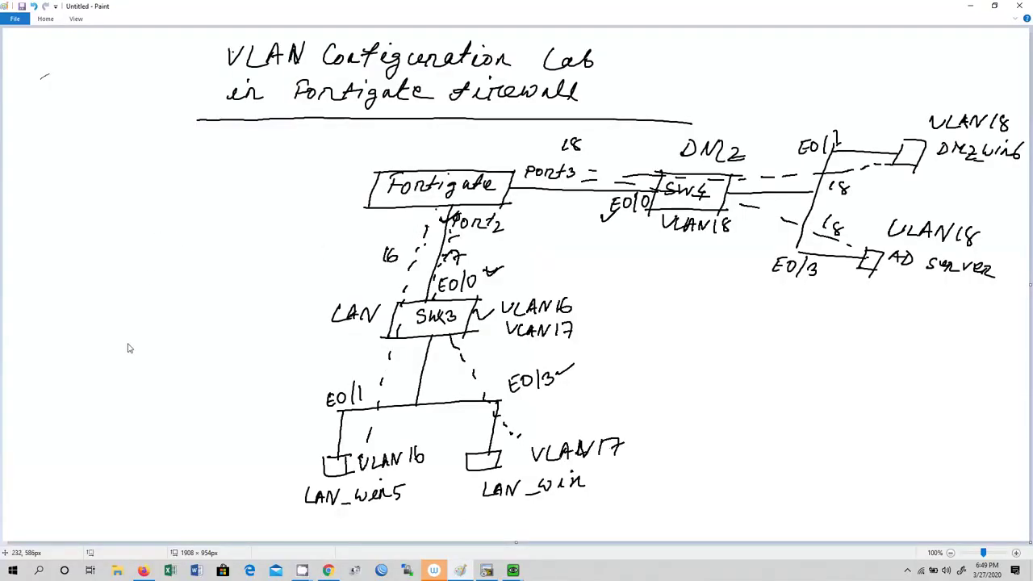
left_click_drag(176, 223, 230, 232)
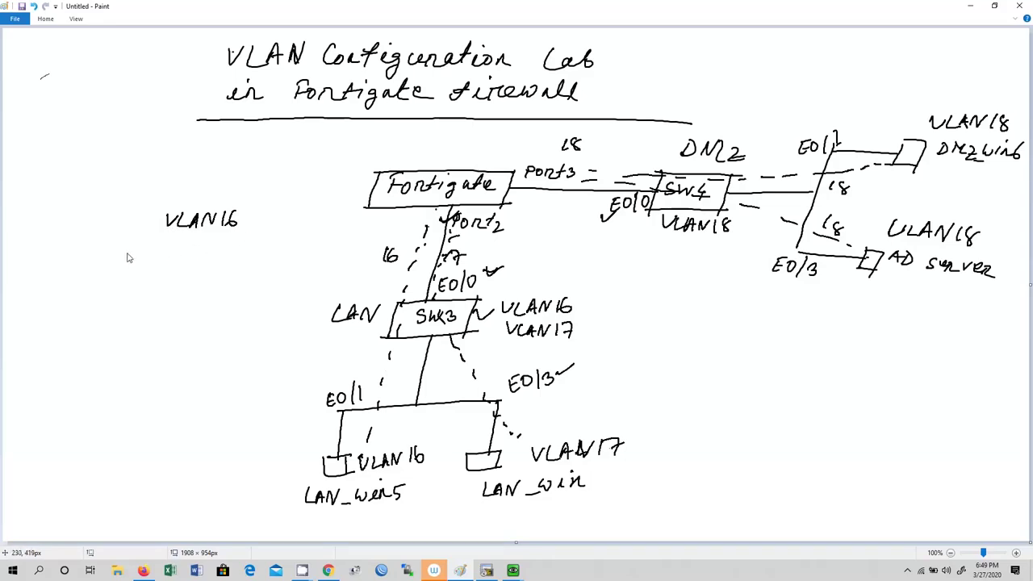
left_click_drag(130, 251, 129, 260)
mouse_move(146, 251)
left_mouse_down()
mouse_move(142, 263)
mouse_move(175, 260)
left_mouse_up()
mouse_move(194, 244)
left_mouse_down()
mouse_move(190, 263)
mouse_move(227, 256)
left_mouse_up()
left_click_drag(241, 241, 238, 251)
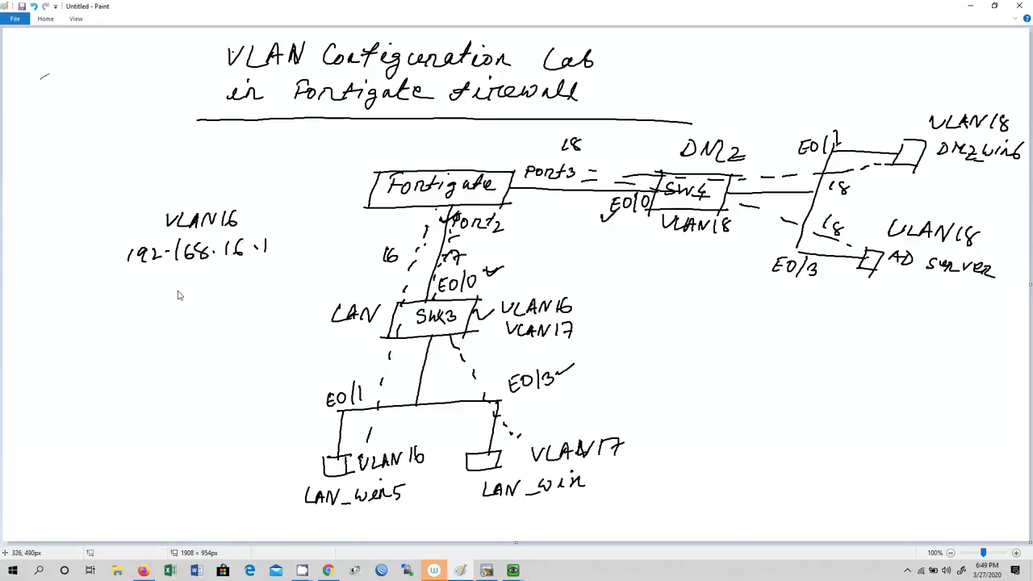
Step: Handwrite 'VLAN17 192.168.17.1' below the VLAN16 note
left_click_drag(178, 282, 204, 298)
left_click_drag(198, 301, 236, 278)
left_click_drag(242, 276, 255, 300)
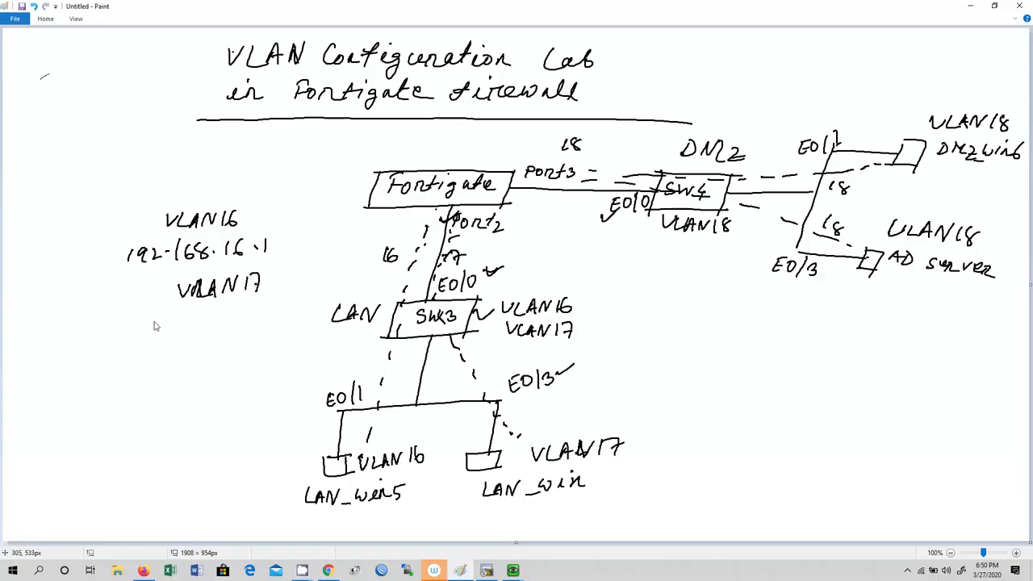
mouse_move(161, 316)
left_mouse_down()
mouse_move(167, 337)
mouse_move(184, 331)
left_mouse_up()
mouse_move(197, 312)
left_mouse_down()
mouse_move(209, 326)
mouse_move(271, 318)
left_mouse_up()
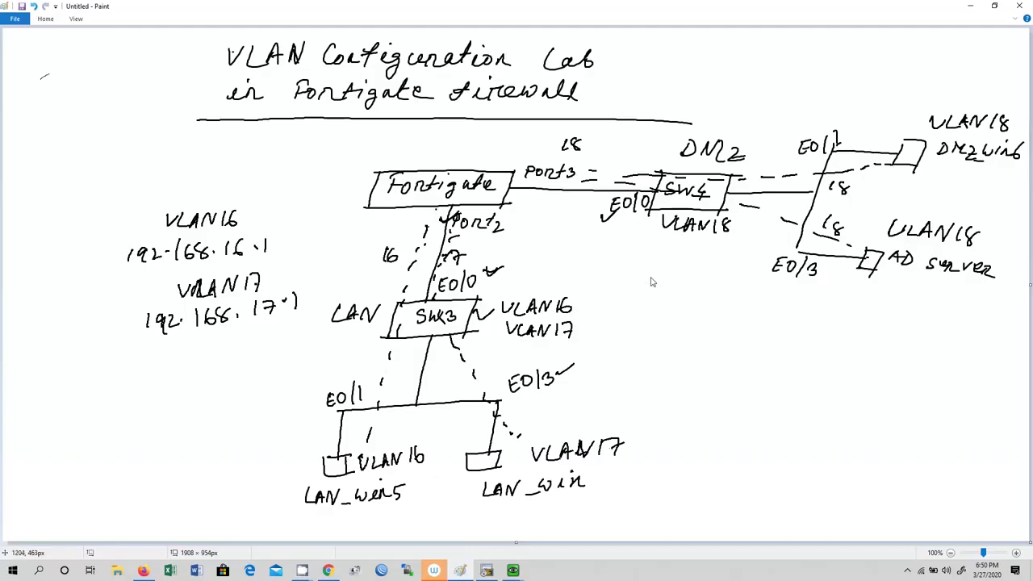
Step: Handwrite 'VLAN18 192.168.18.1' beside the DMZ part of the diagram
left_click_drag(691, 315, 725, 327)
left_click_drag(727, 326, 739, 326)
mouse_move(742, 326)
left_mouse_down()
mouse_move(760, 317)
mouse_move(777, 329)
left_mouse_up()
mouse_move(789, 318)
left_mouse_down()
mouse_move(782, 328)
mouse_move(787, 321)
left_mouse_up()
mouse_move(686, 352)
left_mouse_down()
mouse_move(705, 368)
mouse_move(762, 366)
left_mouse_up()
left_click(735, 365)
mouse_move(783, 353)
left_mouse_down()
mouse_move(777, 368)
mouse_move(802, 377)
mouse_move(819, 361)
mouse_move(850, 379)
mouse_move(888, 317)
left_mouse_up()
left_click(790, 369)
left_click(836, 373)
Step: Draw lines from 192.168.18.1, 192.168.16.1 and 192.168.17.1 to their hosts, ticking VLAN16
mouse_move(866, 387)
left_mouse_down()
mouse_move(969, 370)
mouse_move(1014, 239)
mouse_move(1008, 182)
mouse_move(1015, 191)
left_mouse_up()
left_click_drag(888, 316, 910, 302)
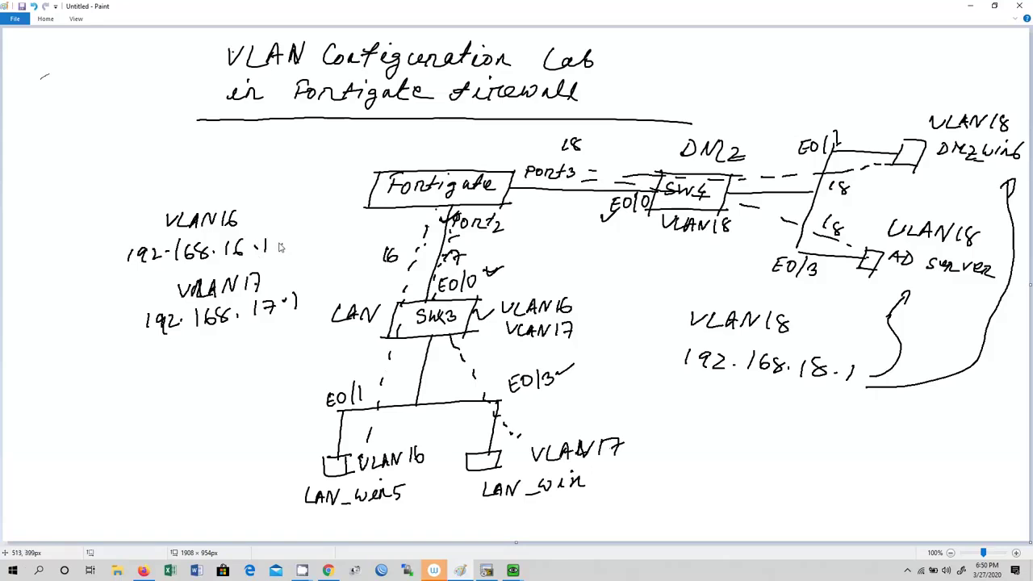
mouse_move(280, 247)
left_mouse_down()
mouse_move(323, 308)
mouse_move(328, 471)
left_mouse_up()
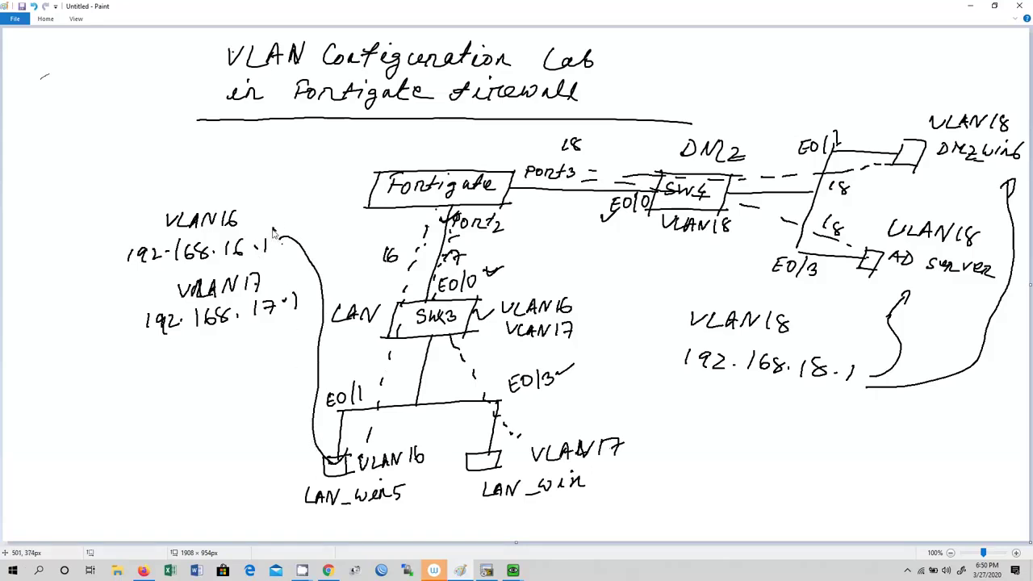
left_click_drag(273, 232, 297, 219)
left_click_drag(302, 313, 569, 450)
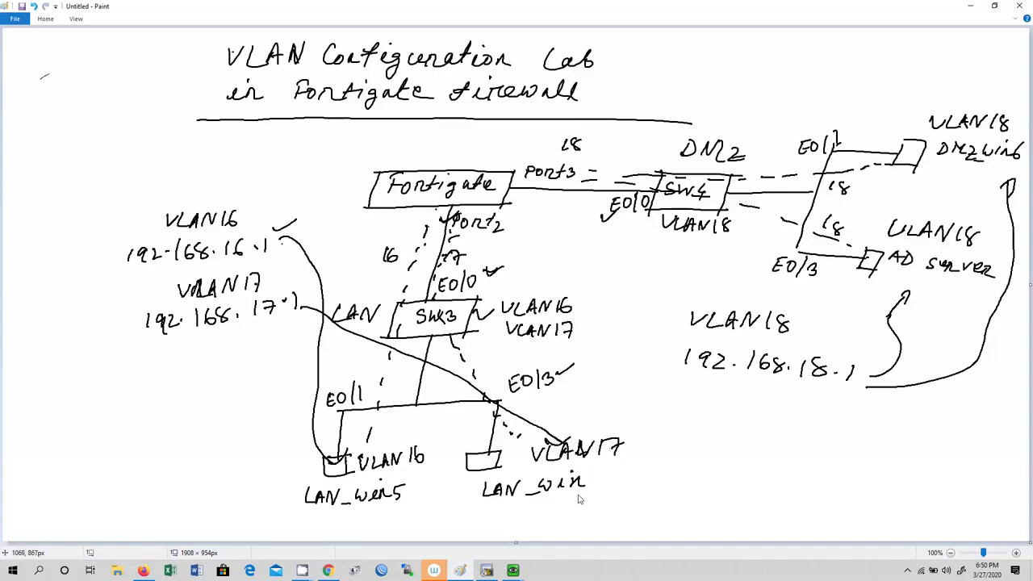
Step: Add check marks beside LAN_win, LAN_win5 and the VLAN18 DMZ hosts
left_click_drag(577, 491, 610, 471)
mouse_move(364, 507)
left_mouse_down()
mouse_move(374, 512)
mouse_move(401, 486)
left_mouse_up()
left_click_drag(963, 104, 998, 89)
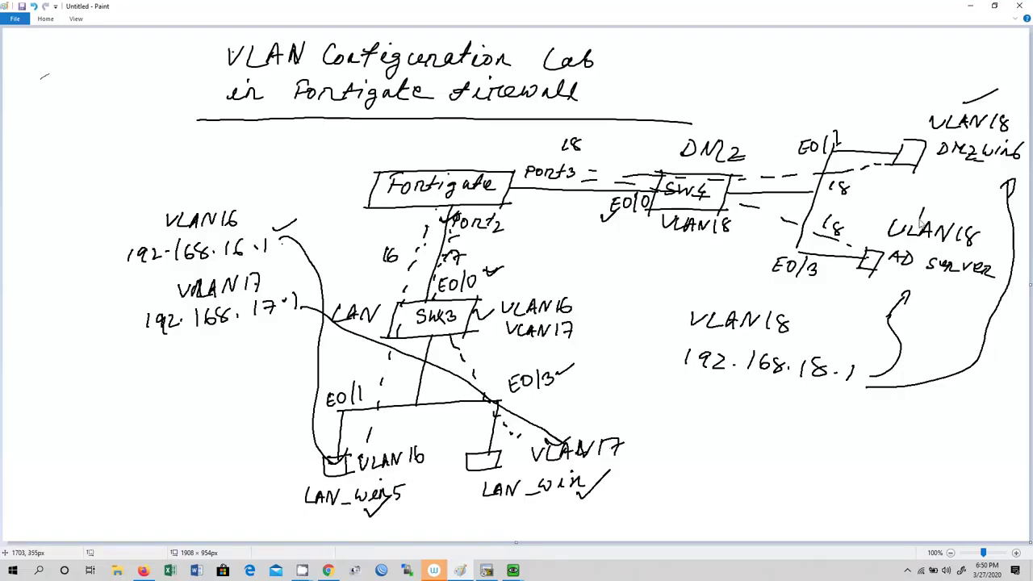
left_click_drag(922, 218, 957, 208)
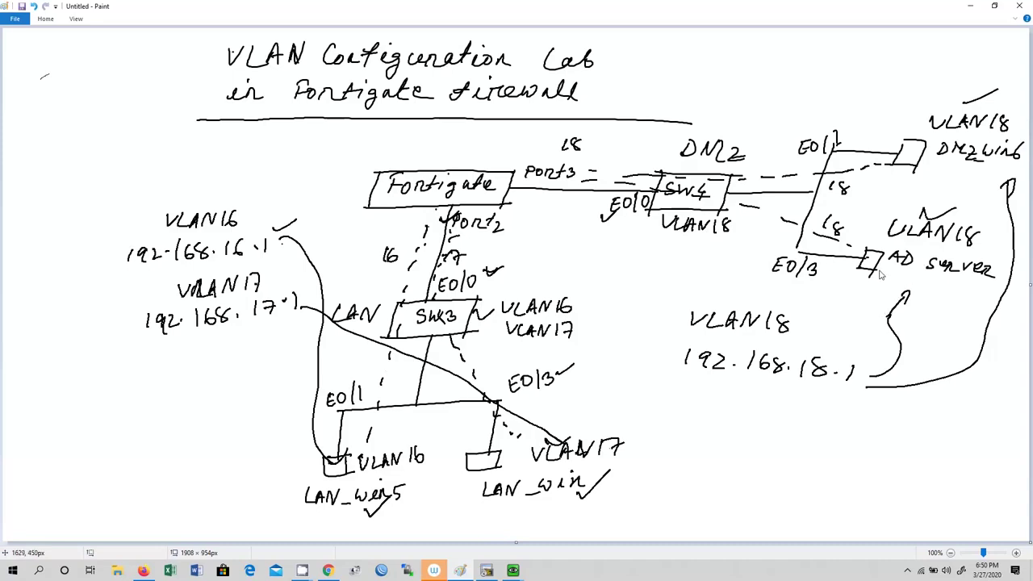